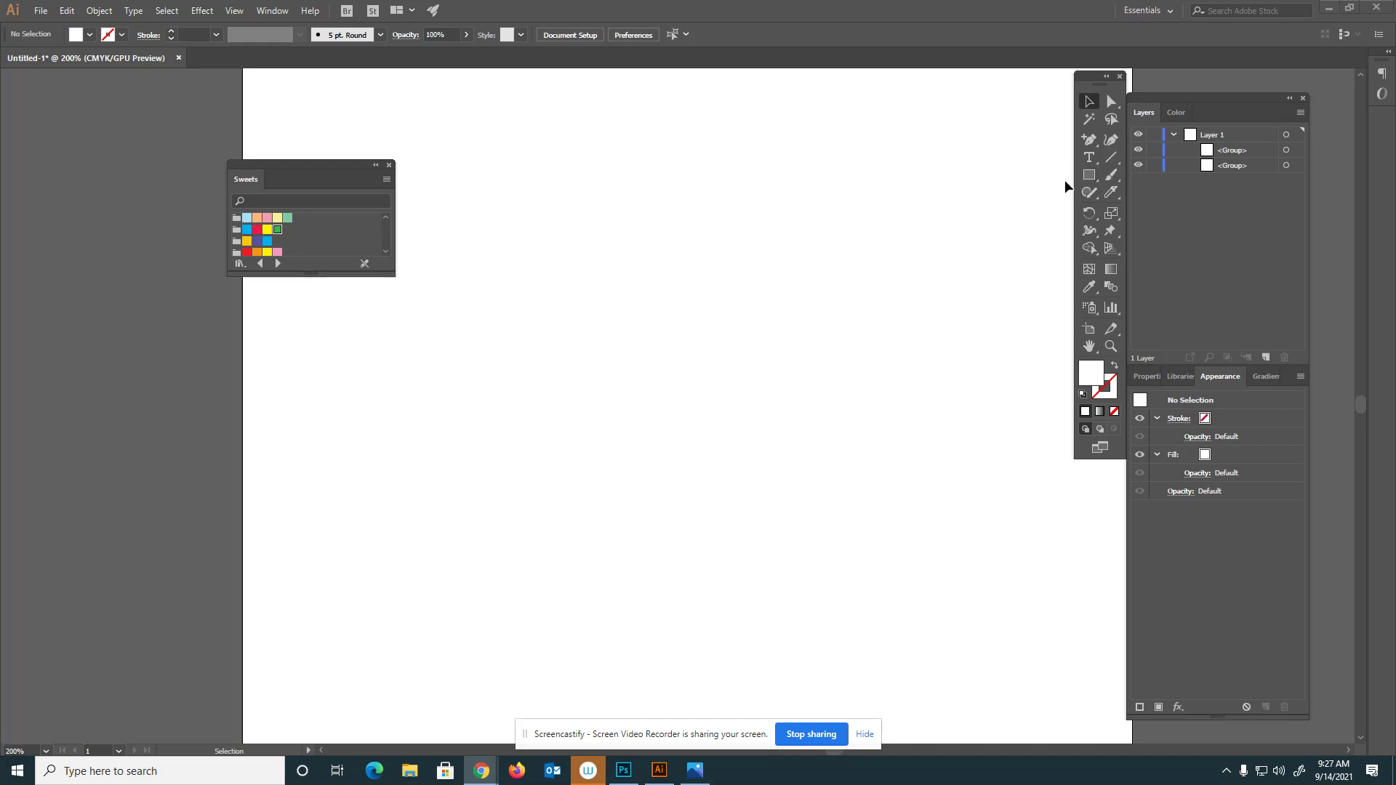
- Choose the Ellipse Tool from the Rectangle tool flyout
left_click(1089, 177)
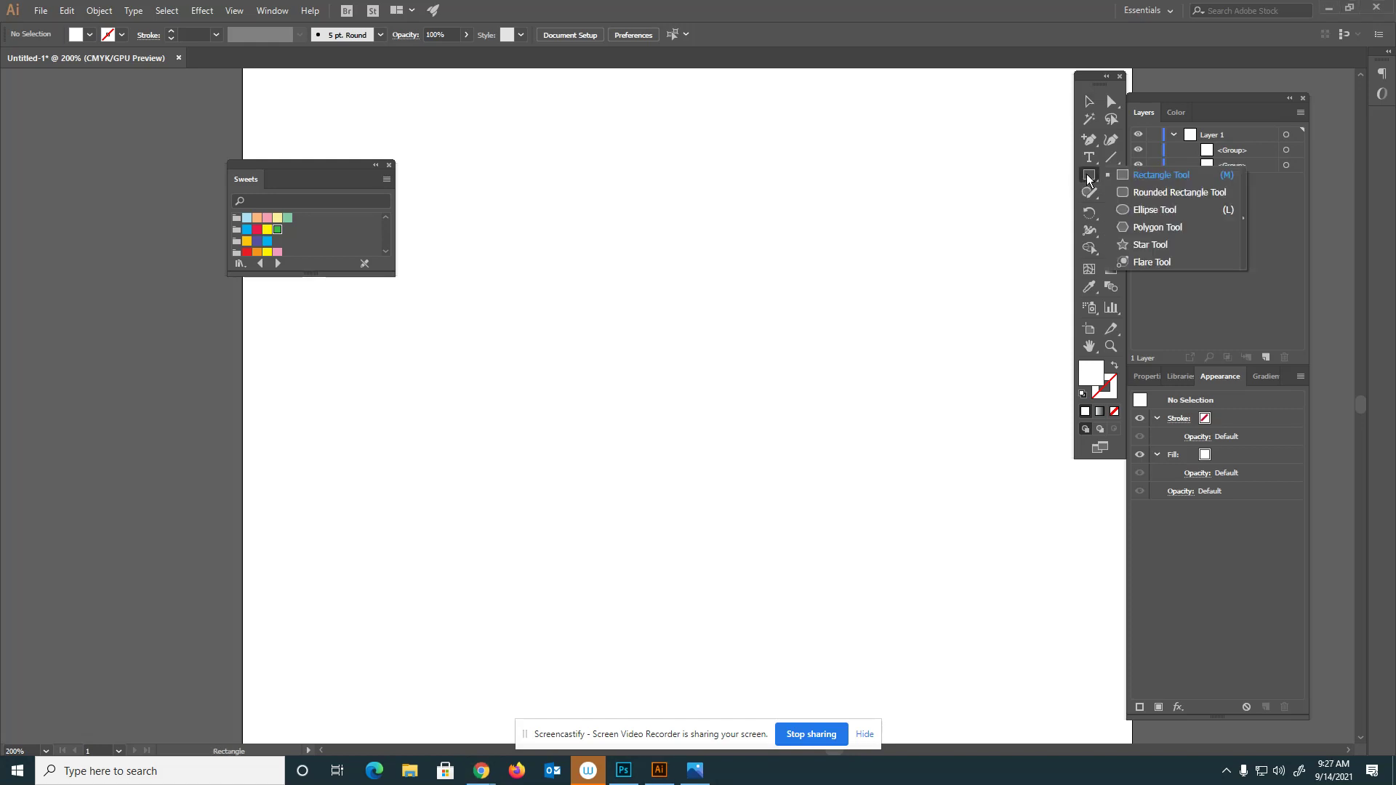
left_click(1156, 210)
- Draw a 2.58 in circle mid-page with no fill and a black 1 pt outline
left_click_drag(569, 240, 840, 509)
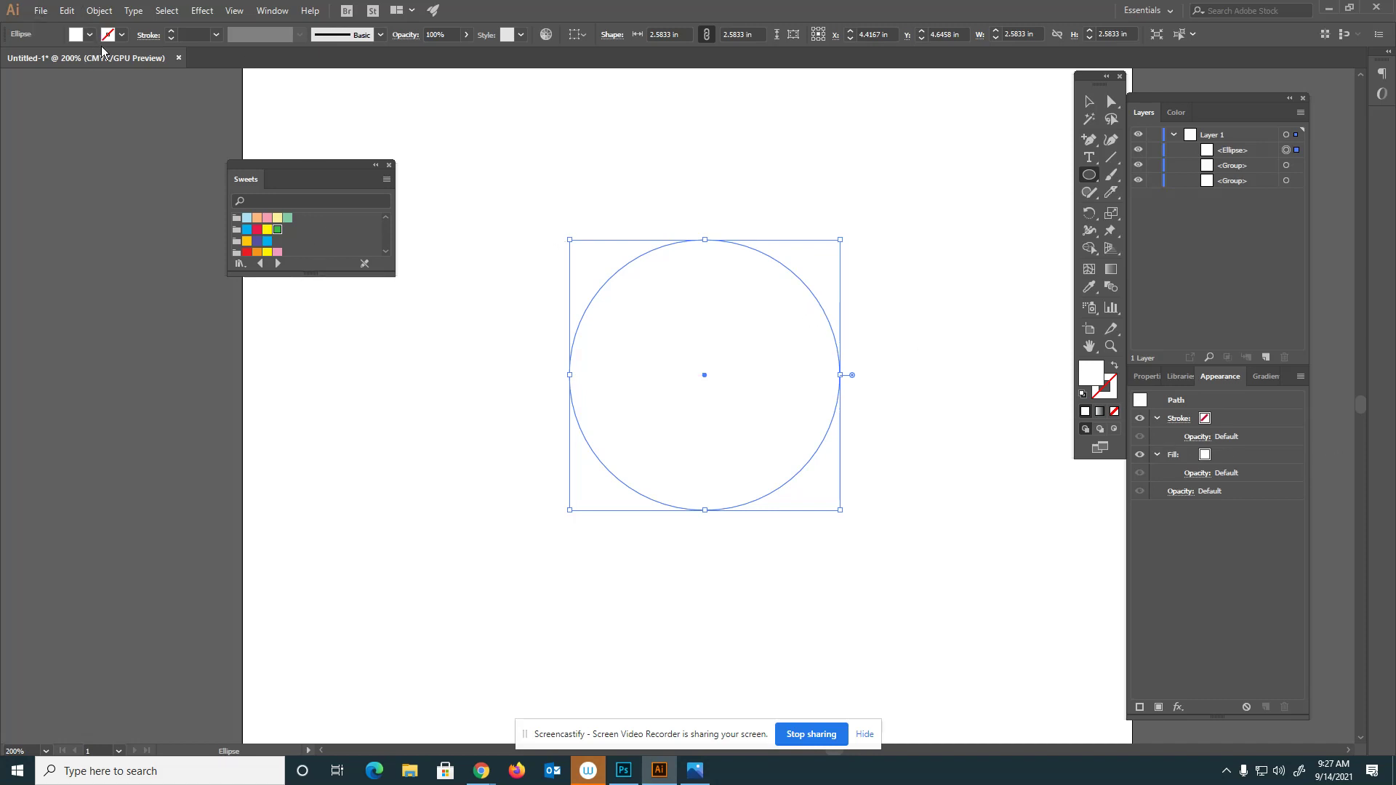
left_click(1114, 367)
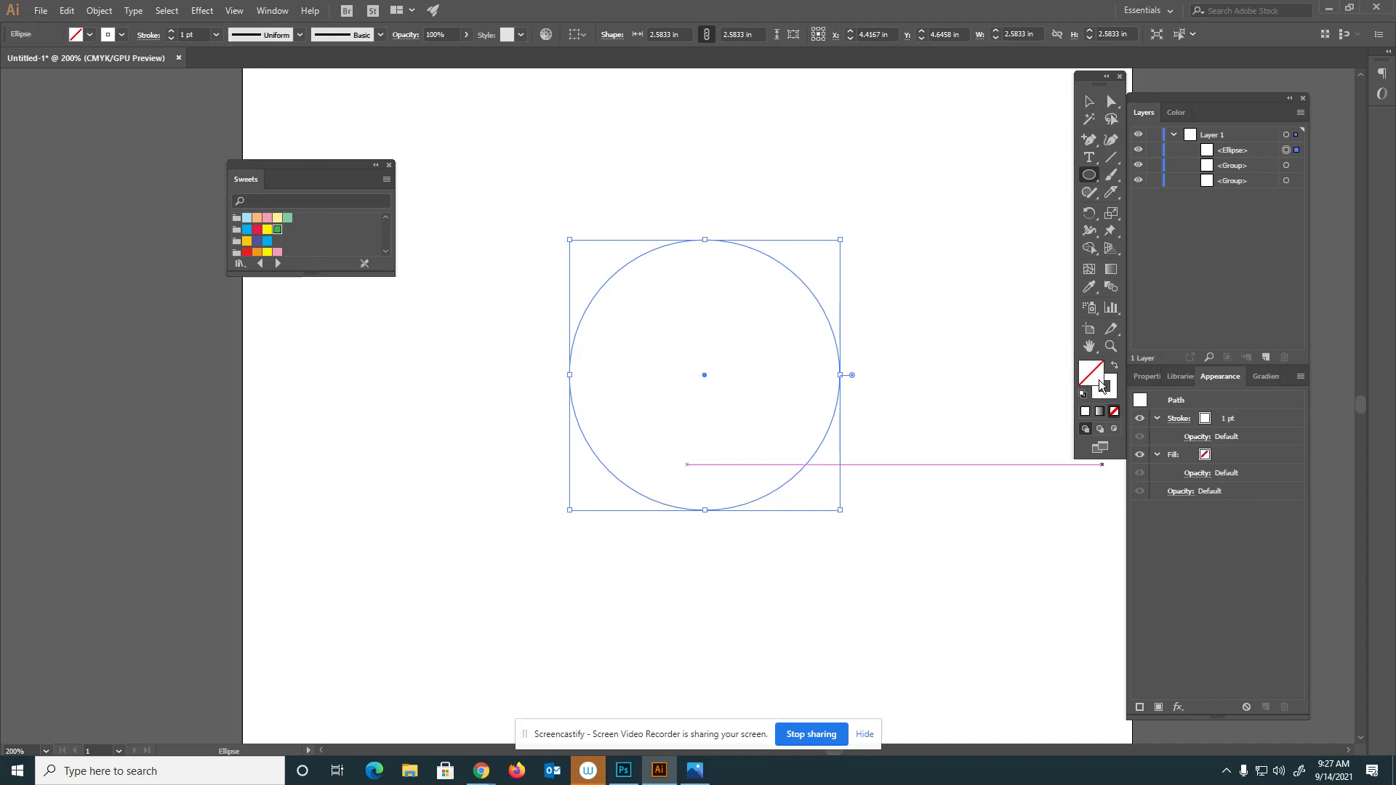
double_click(1106, 392)
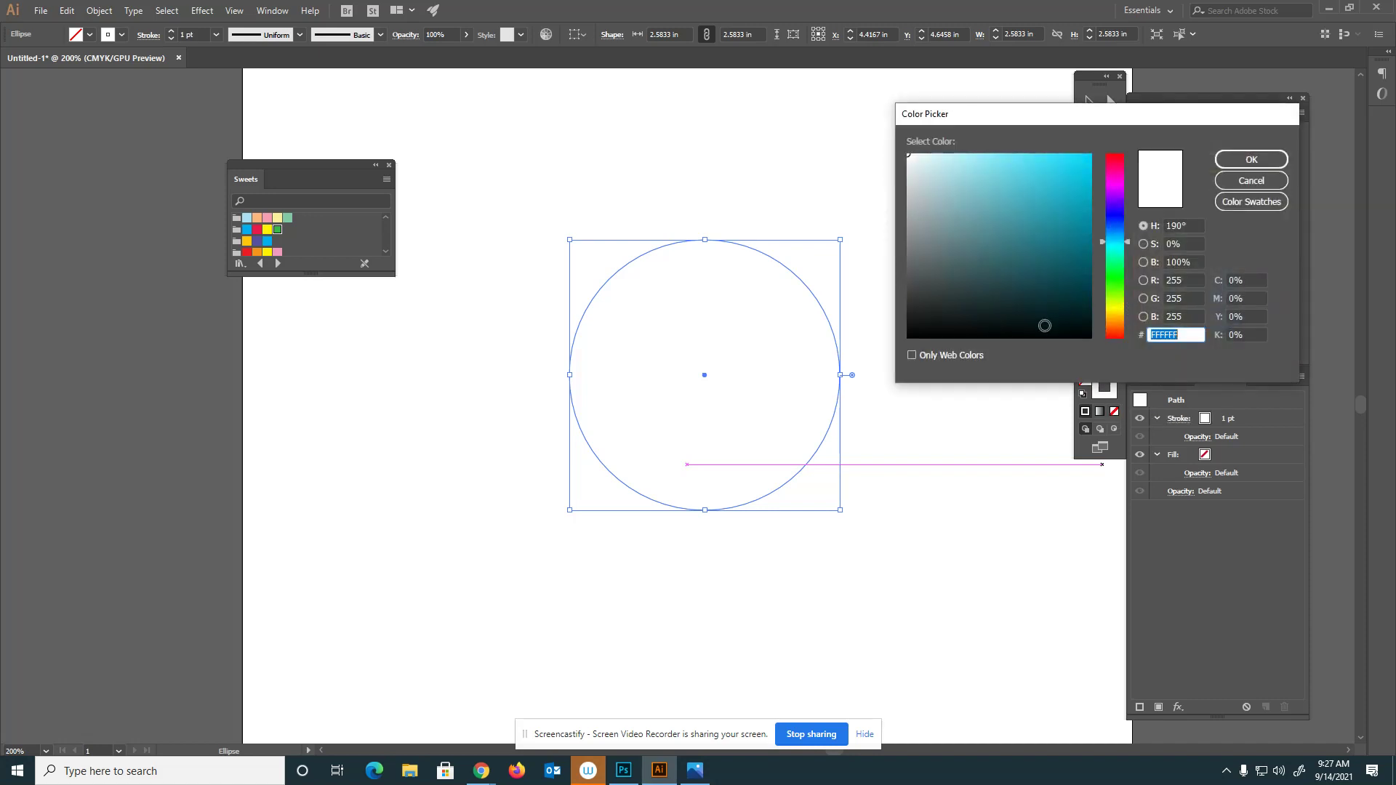
left_click_drag(1047, 329, 1080, 339)
left_click(1250, 159)
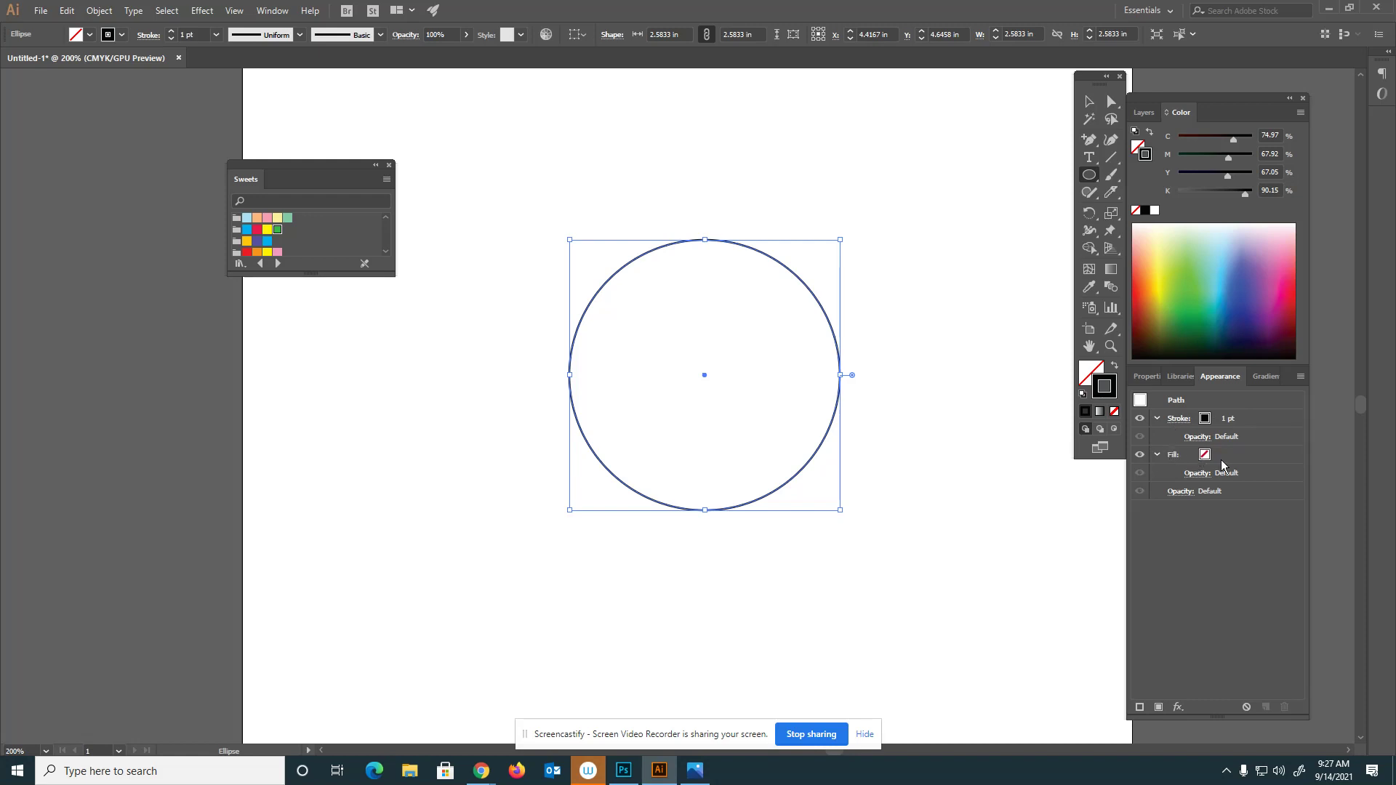
- Duplicate the circle's stroke in the Appearance panel and select the lower copy
left_click(1178, 419)
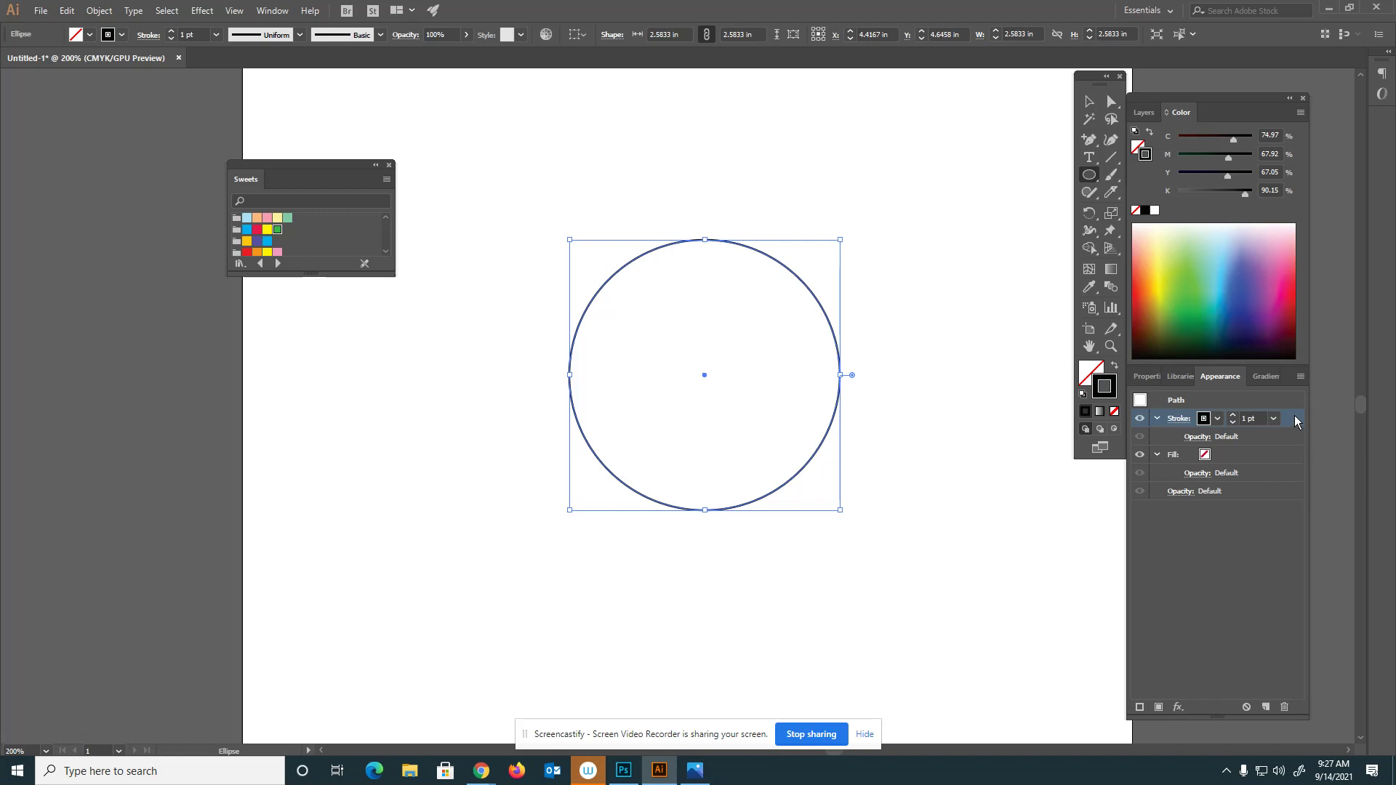
left_click(1266, 707)
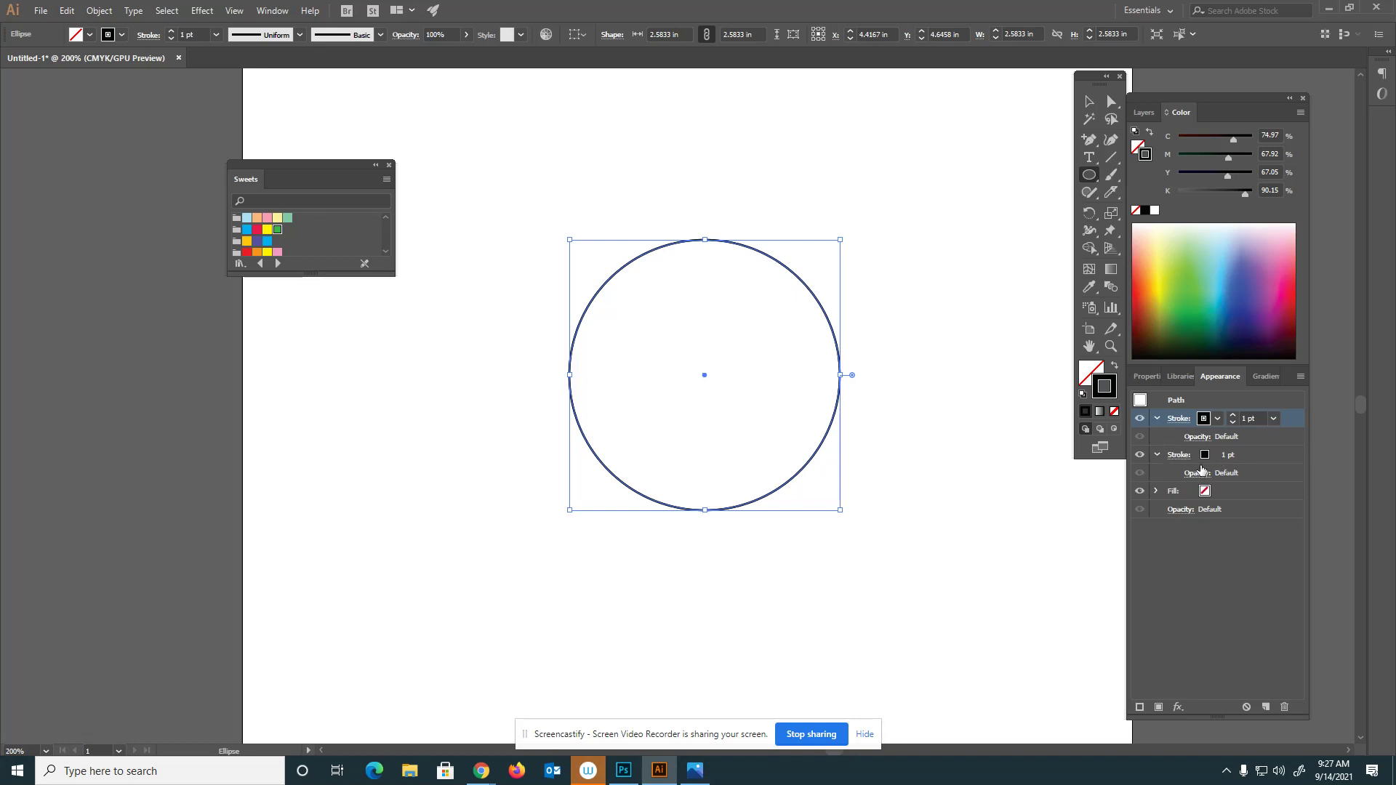
left_click(1223, 456)
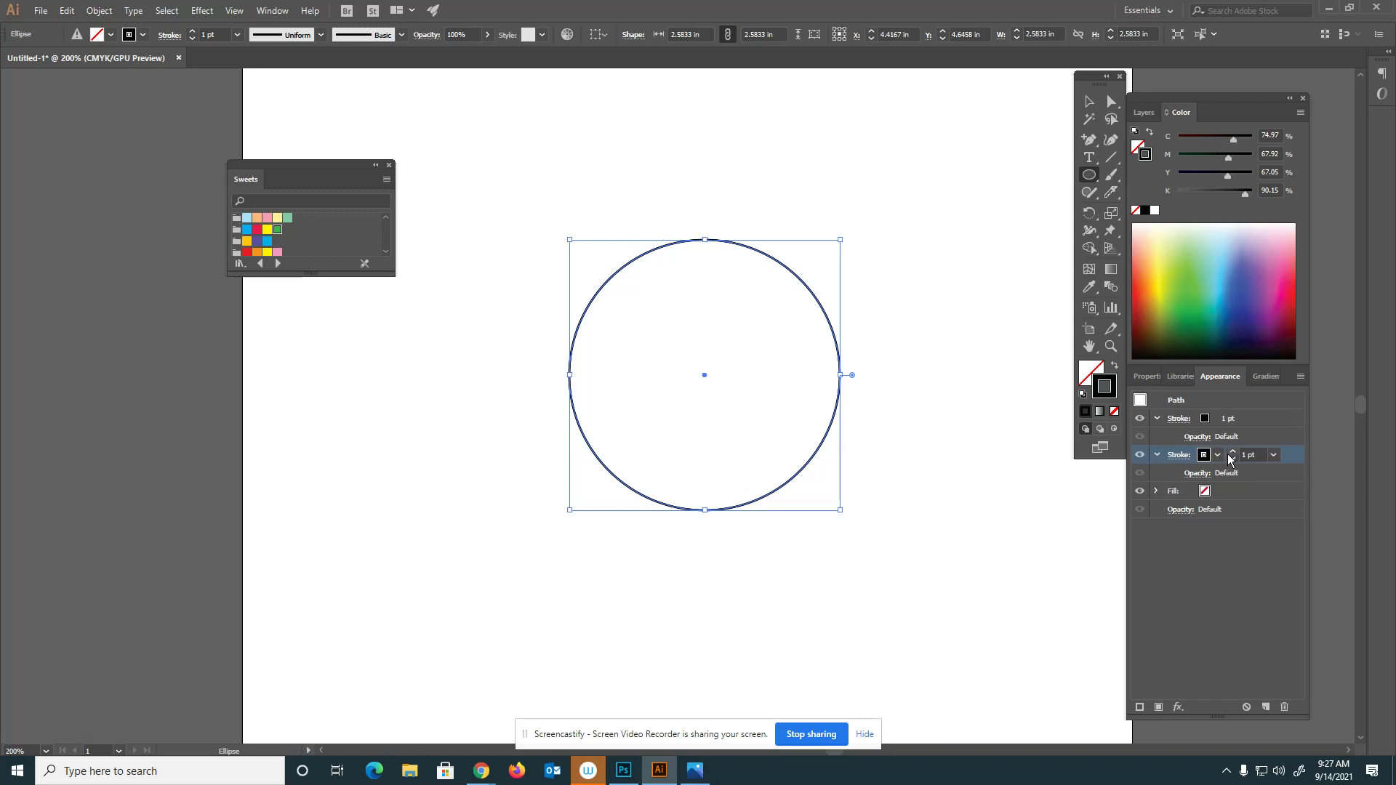
- Raise the lower stroke's weight to 20 pt
left_click(1234, 452)
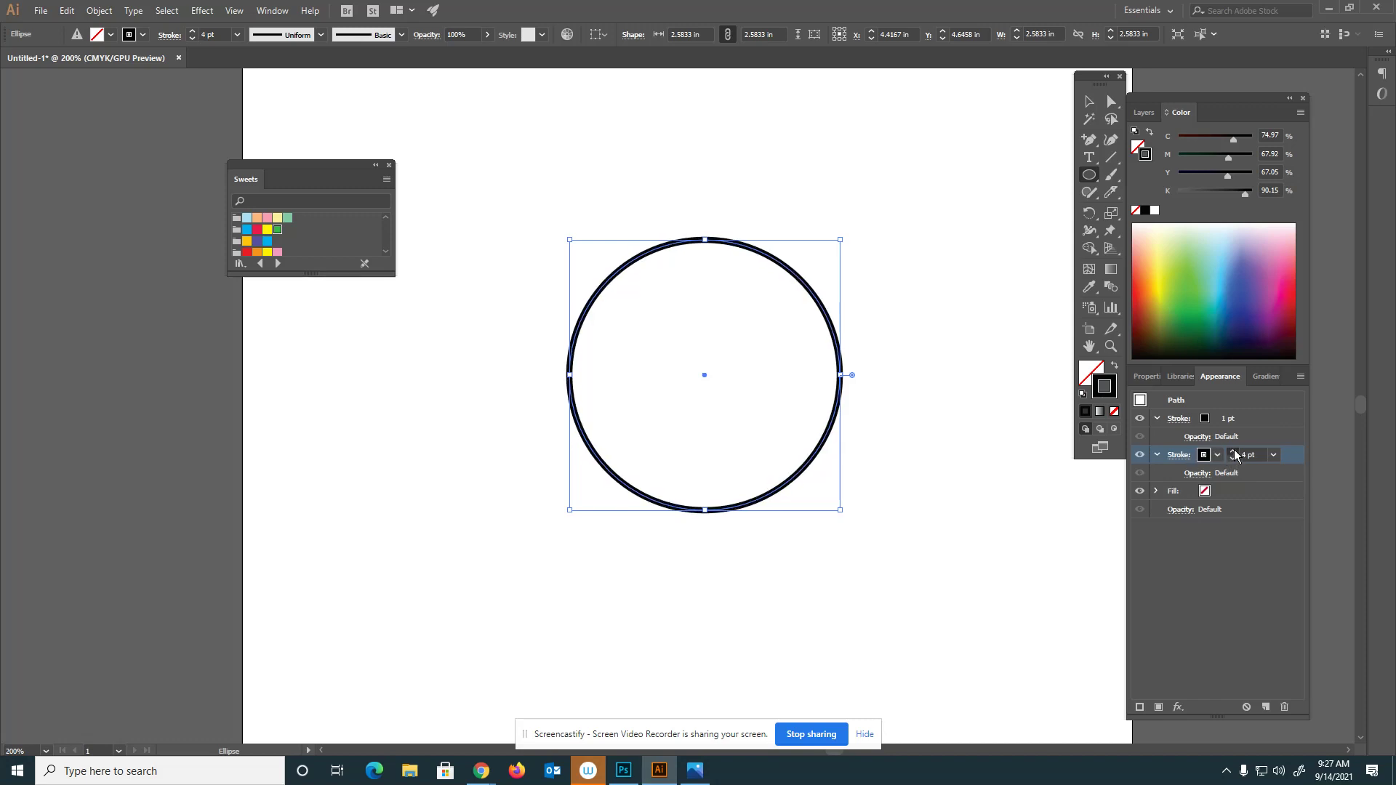
left_click(1234, 453)
left_click(1234, 452)
left_click(1234, 452)
left_click(1234, 453)
left_click(1234, 452)
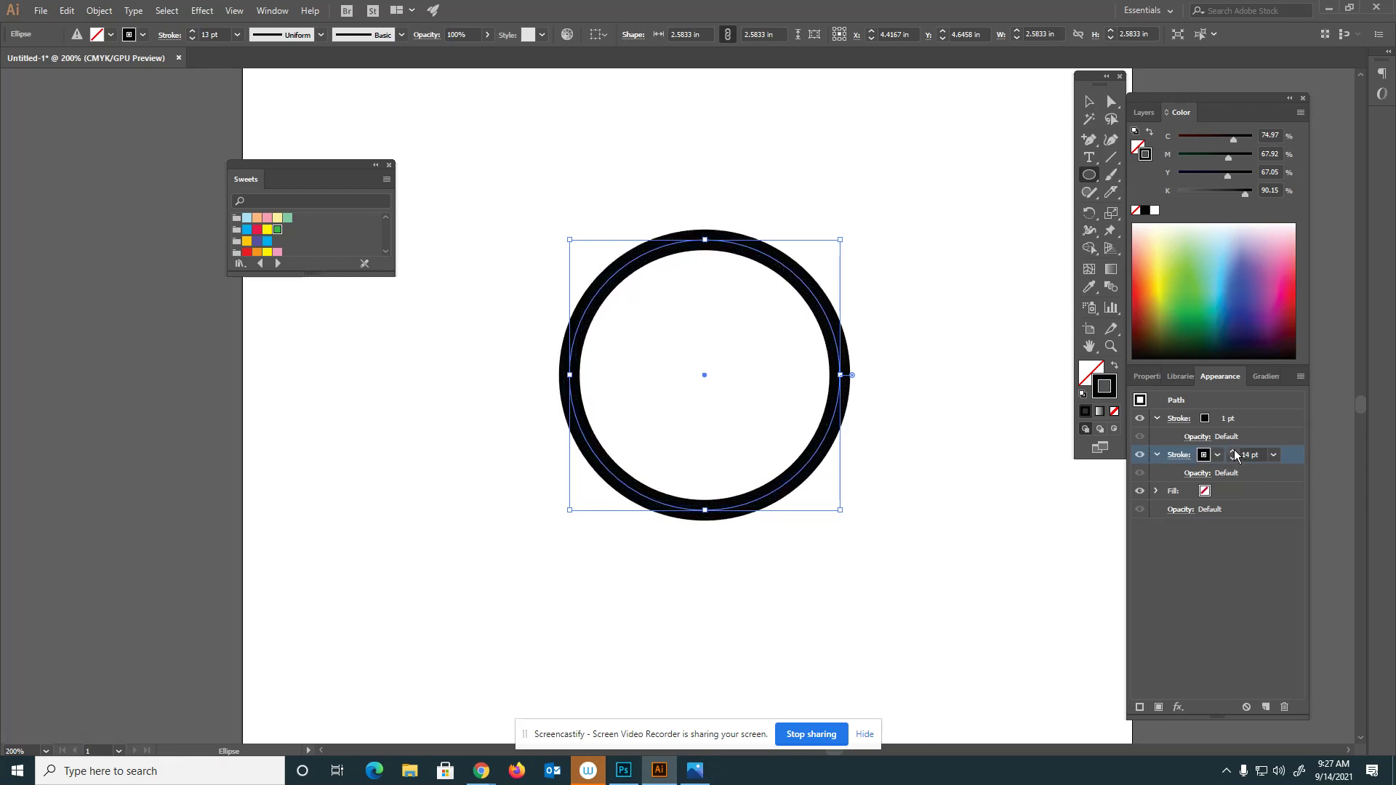
left_click(1235, 452)
left_click(1234, 452)
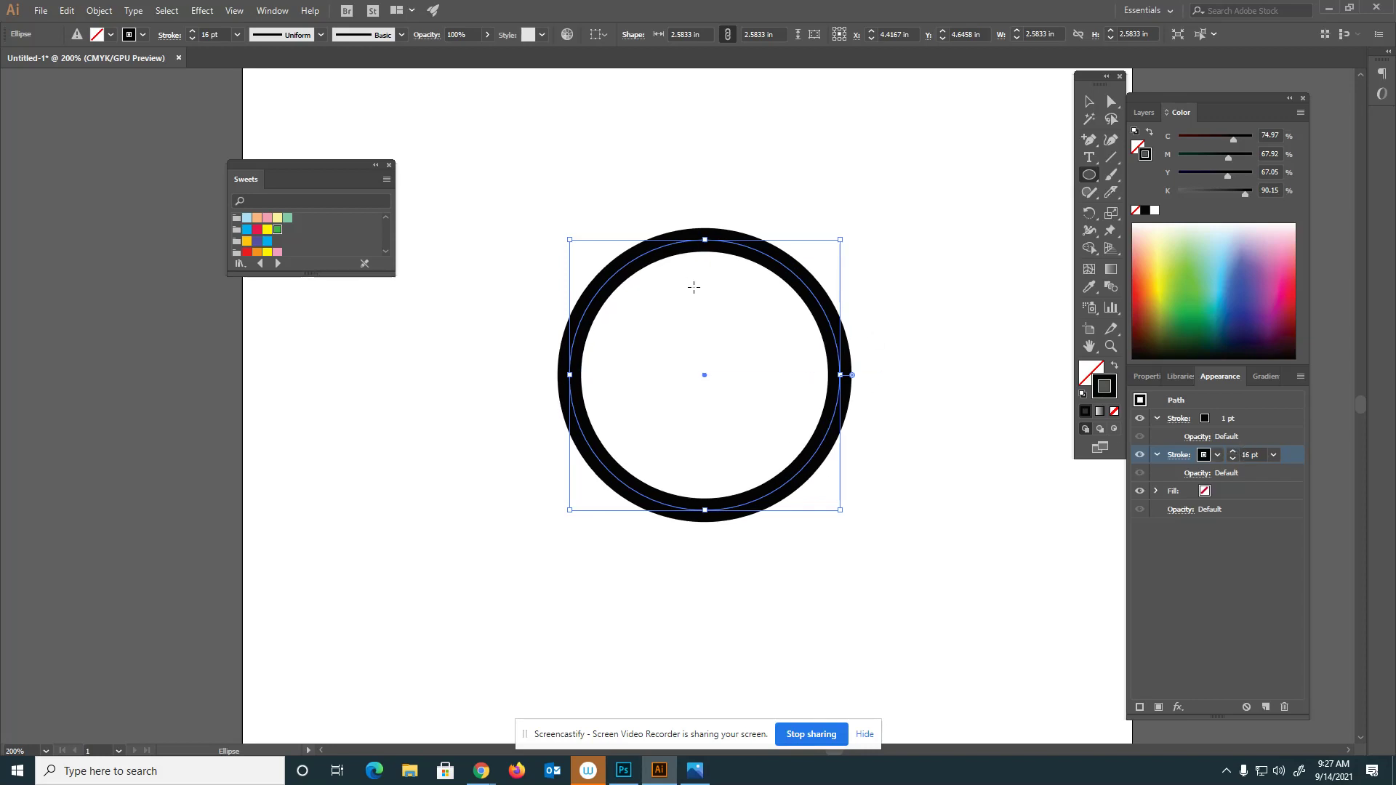
left_click(1232, 454)
left_click(1232, 453)
left_click(1231, 454)
left_click(1233, 453)
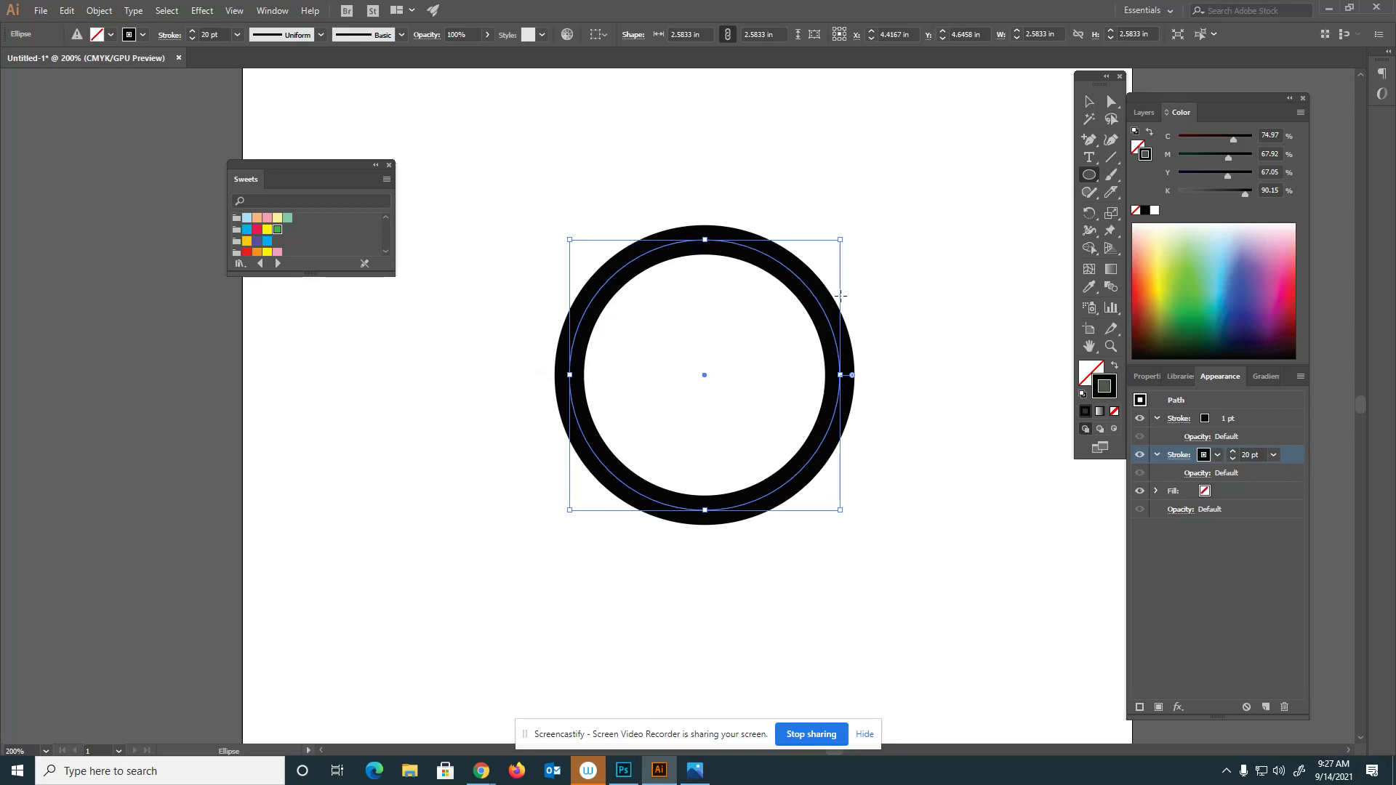
- Preview the thick ring, then reselect the circle and its thin 1 pt top stroke
left_click(1089, 101)
left_click(932, 328)
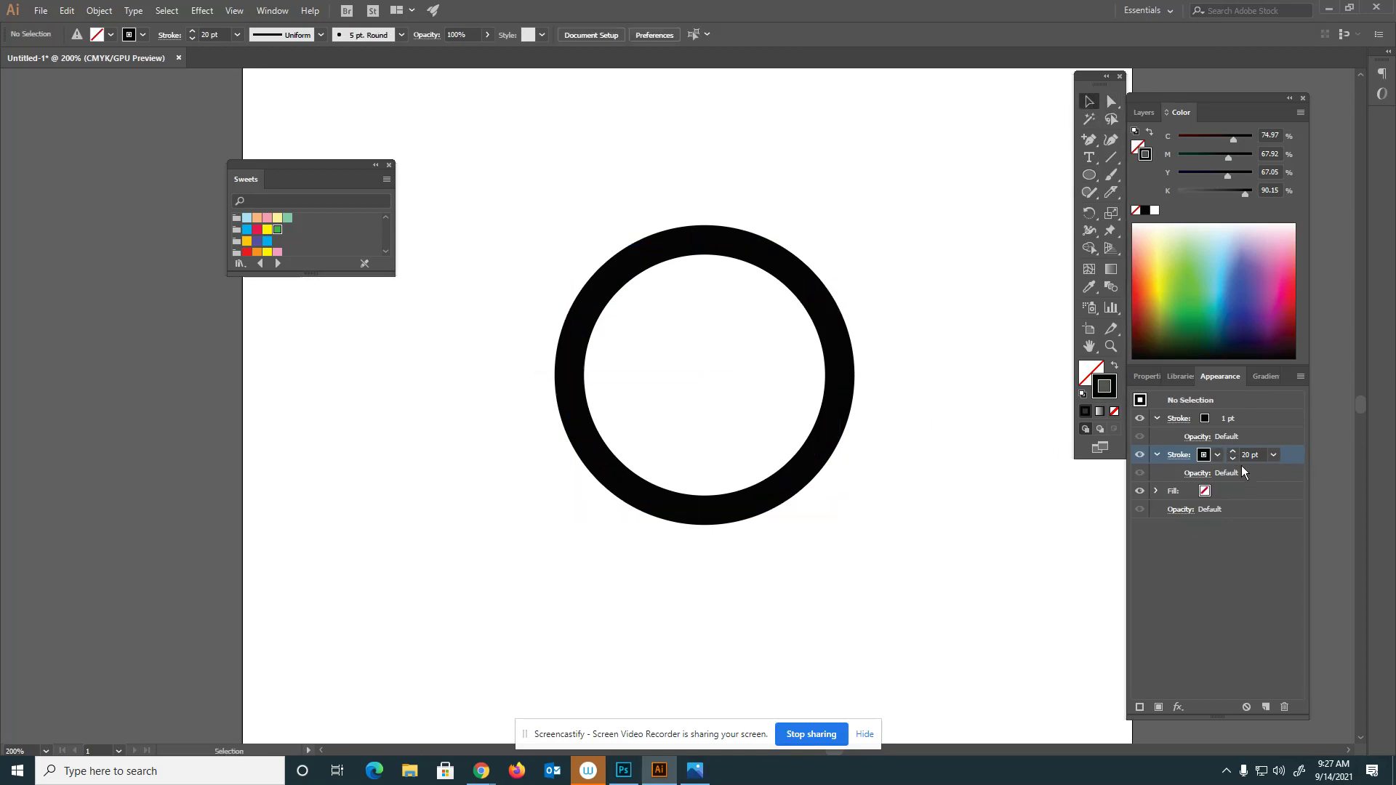
left_click(1232, 454)
left_click(1232, 454)
left_click(816, 308)
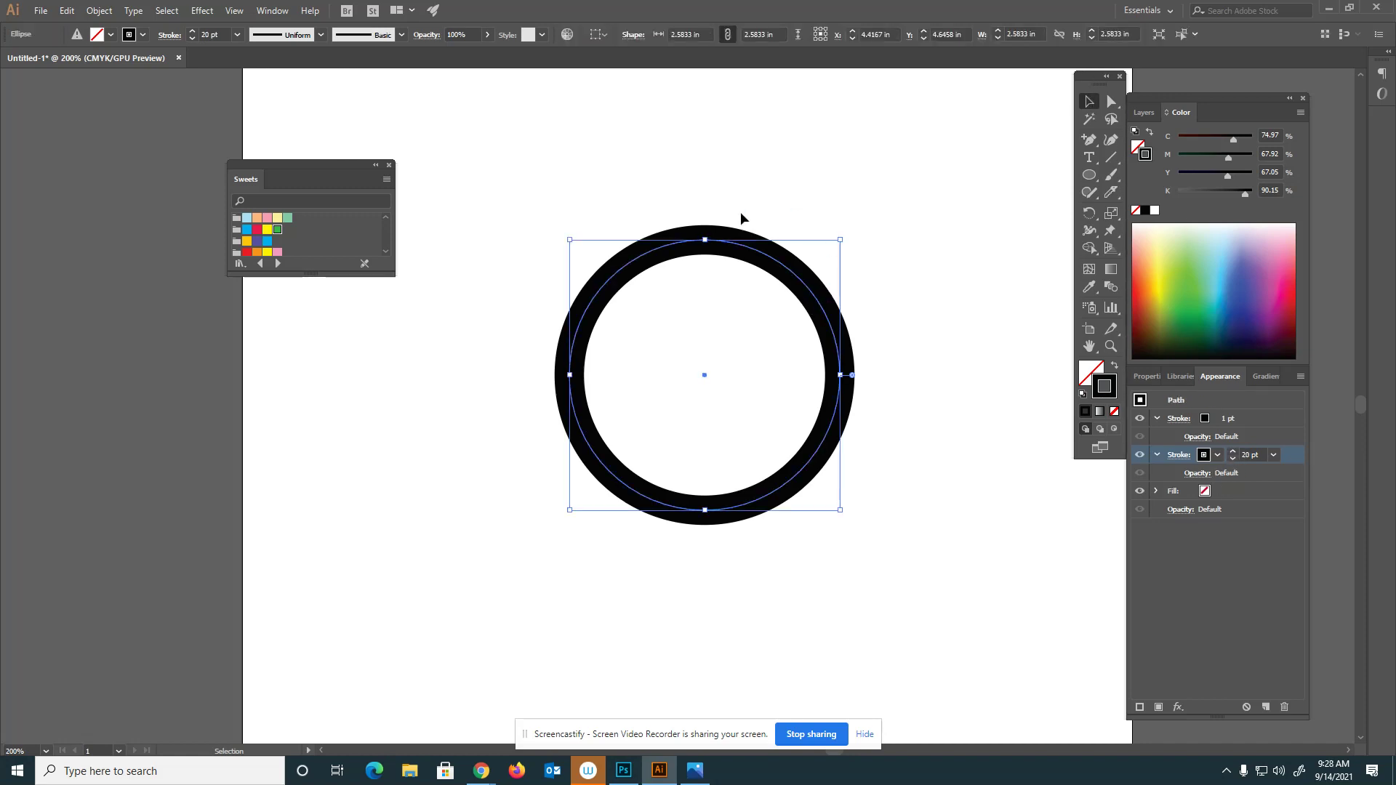
left_click(1272, 421)
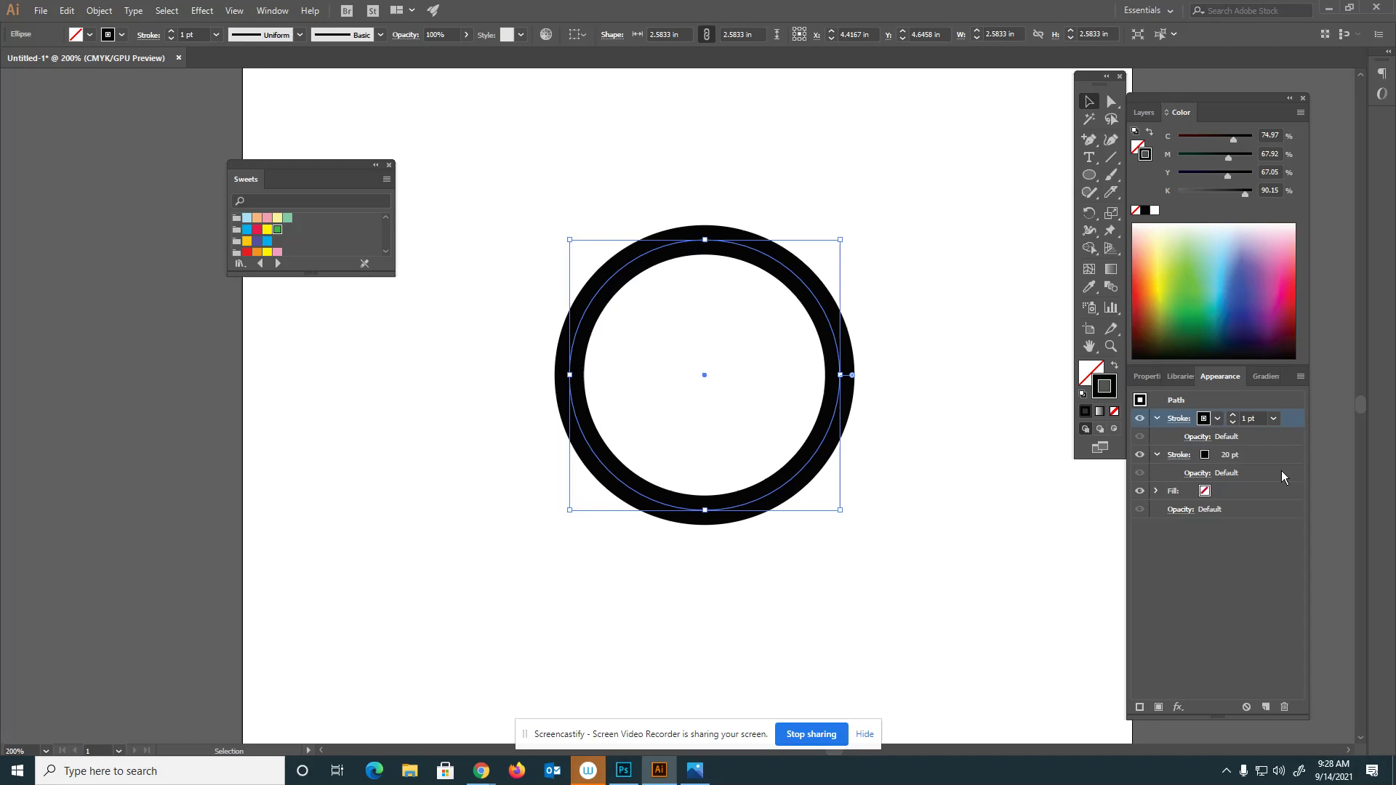
- Make the top stroke white at 15 pt and deselect to preview the double outline
left_click(1218, 420)
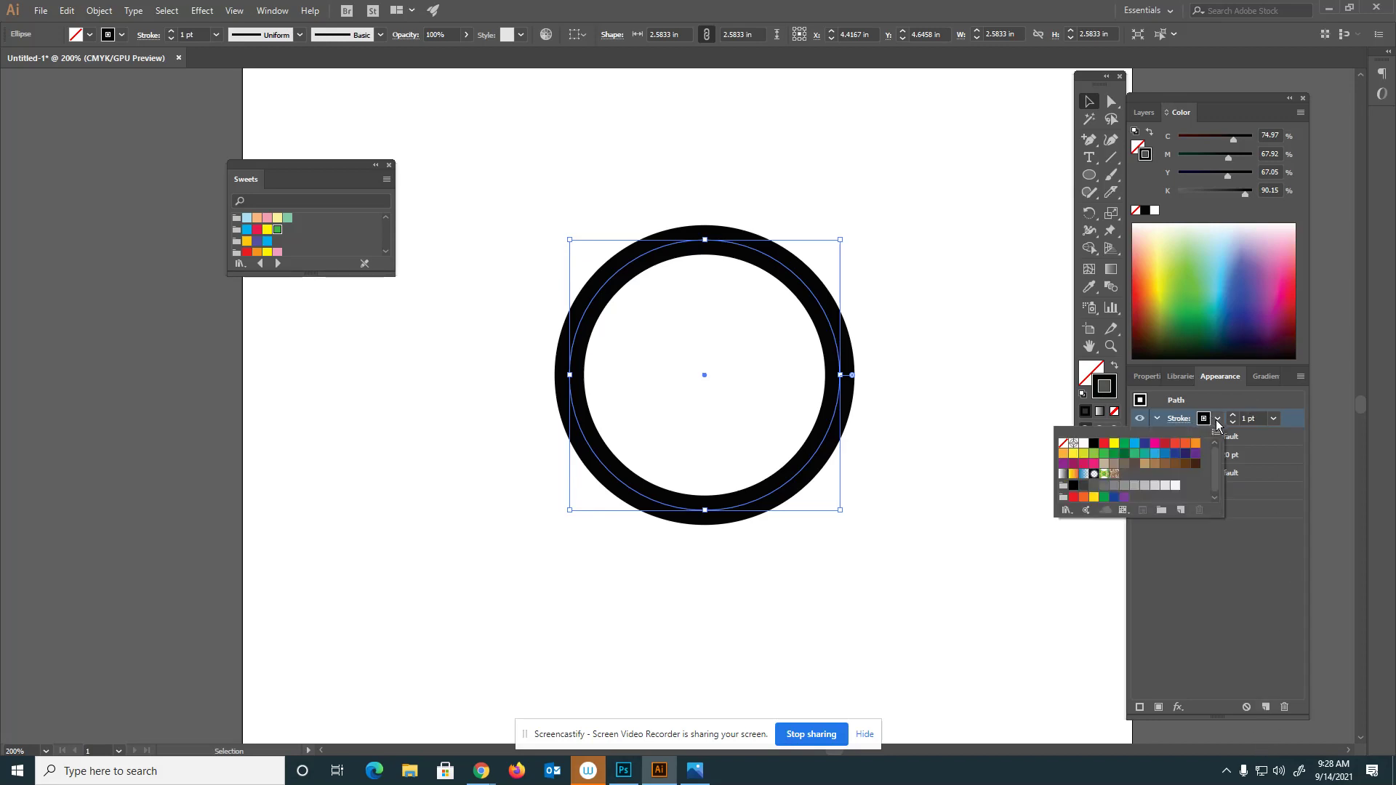
left_click(1083, 451)
left_click(1083, 444)
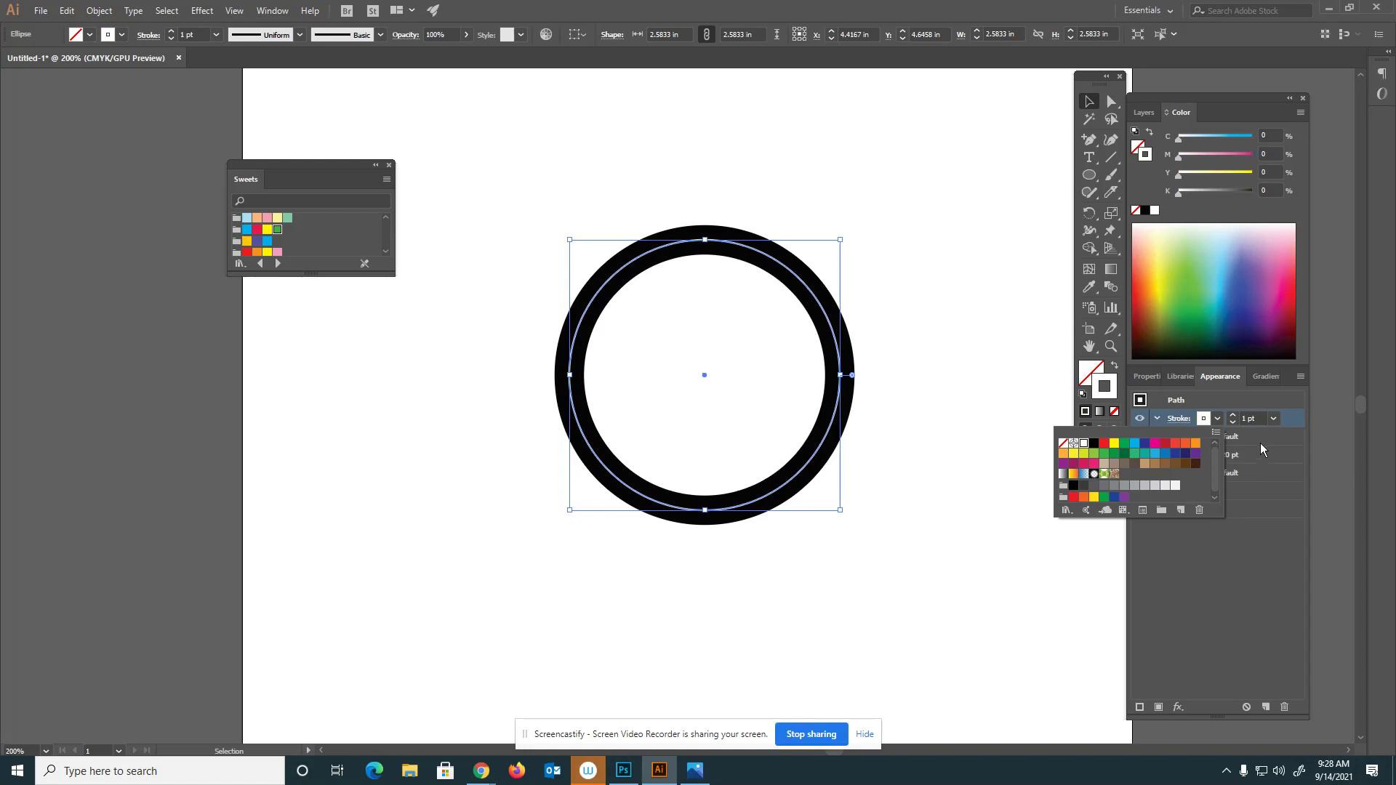
left_click(1233, 415)
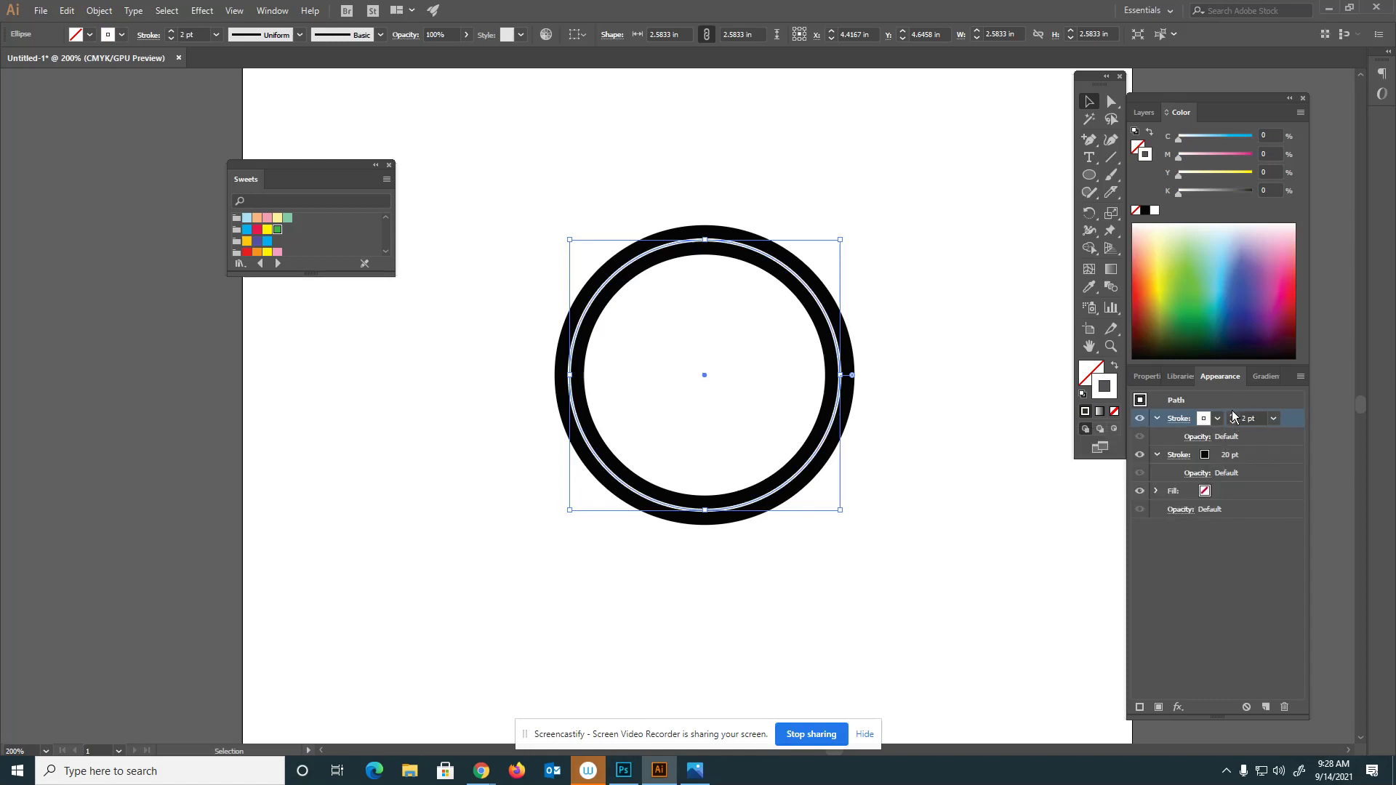
left_click(1233, 415)
left_click(1232, 415)
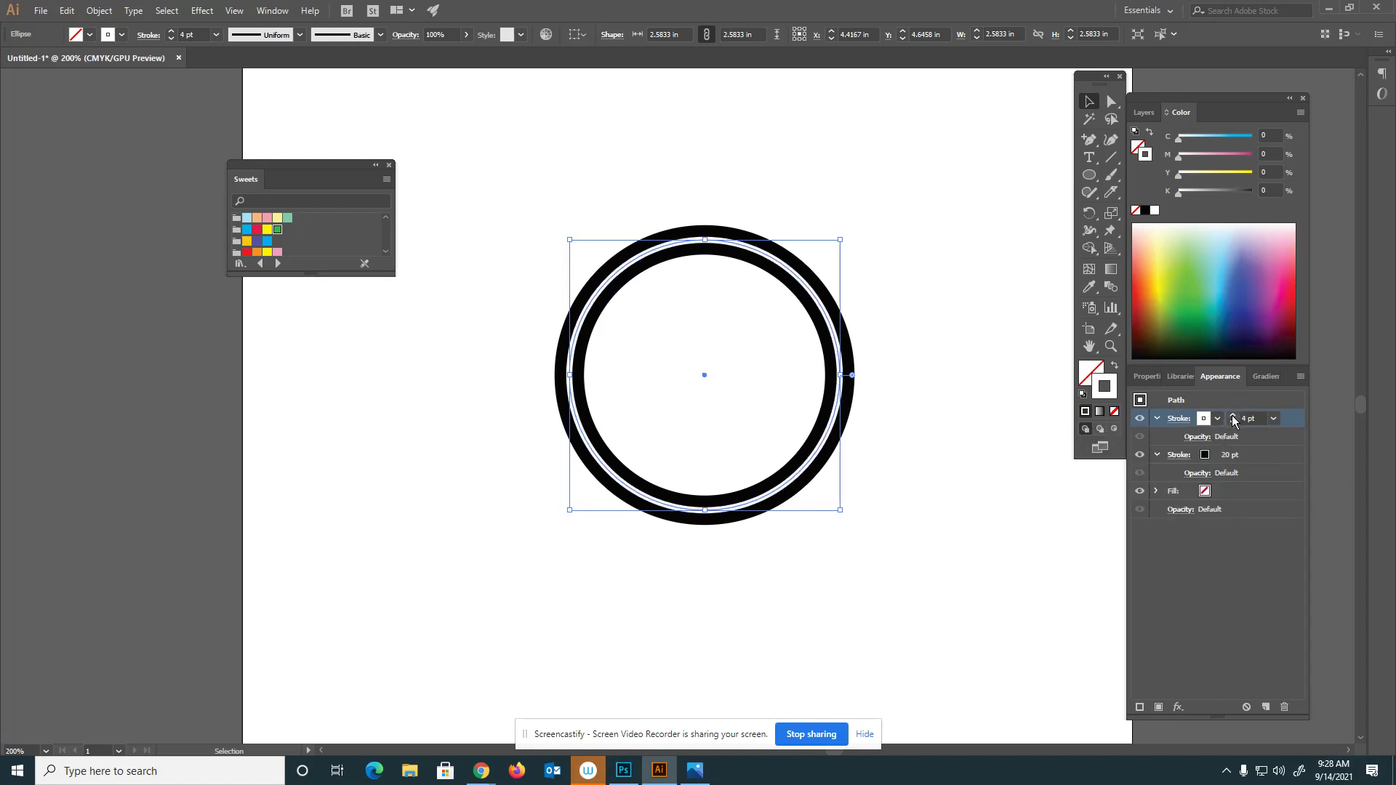
left_click(1233, 417)
left_click(1233, 417)
left_click(1233, 417)
left_click(1233, 417)
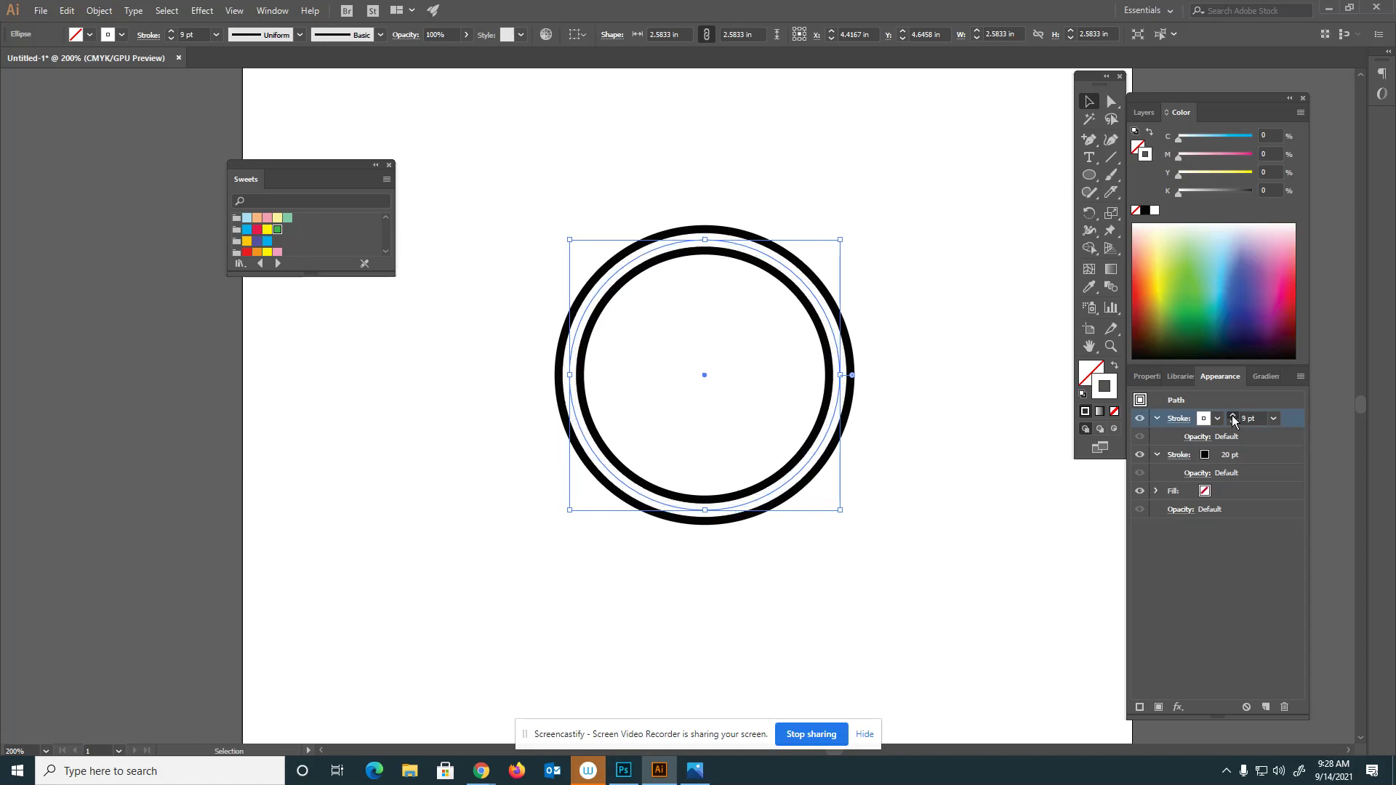
left_click(1232, 417)
left_click(1233, 417)
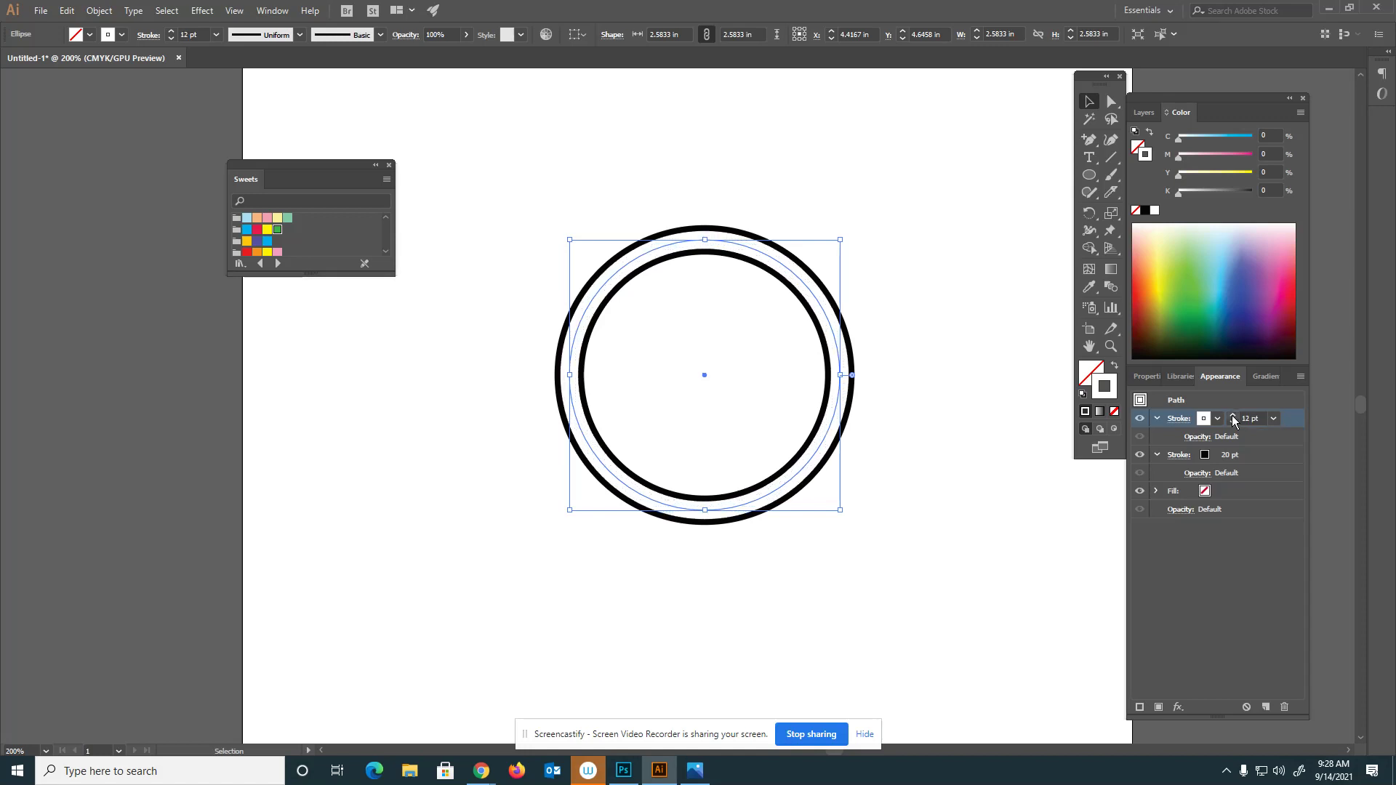
left_click(1233, 417)
left_click(1232, 416)
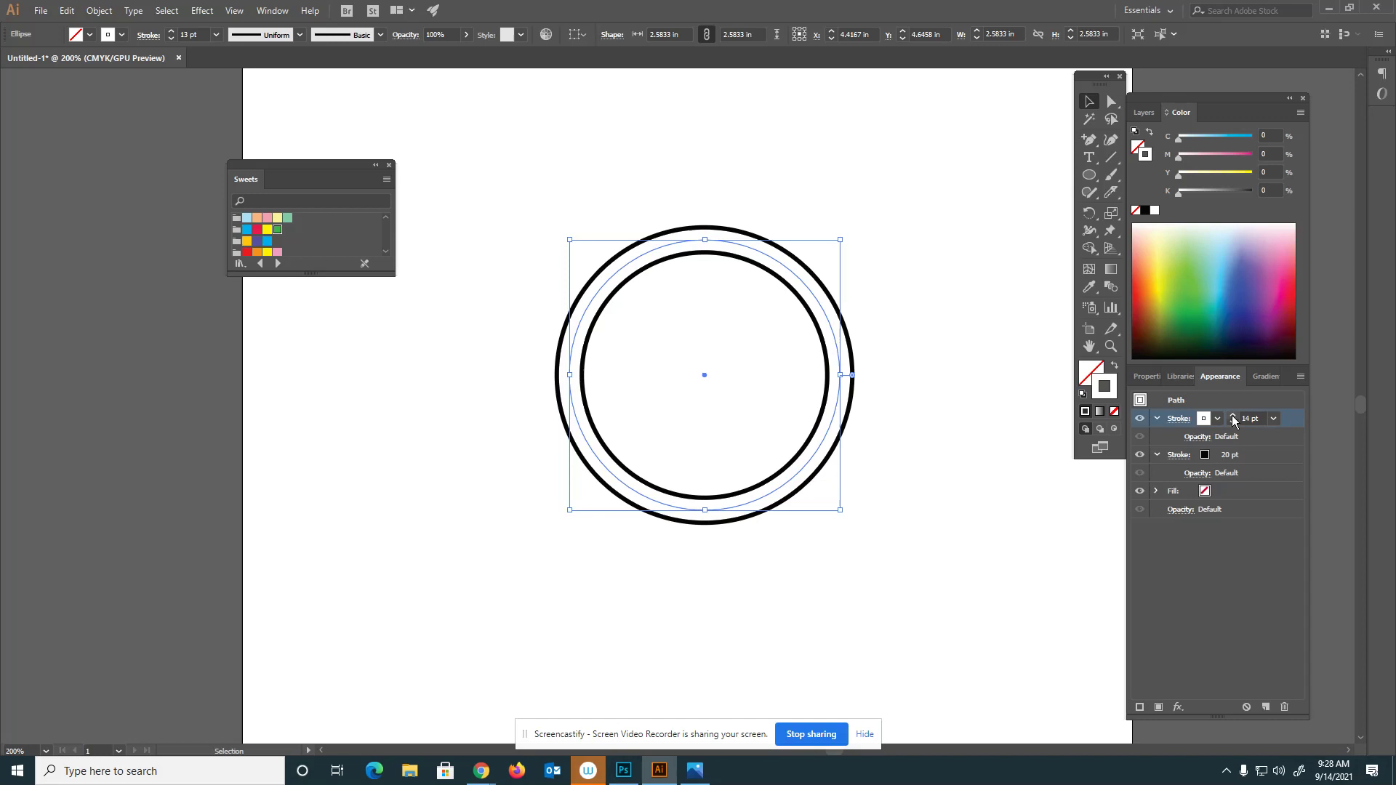
left_click(1233, 416)
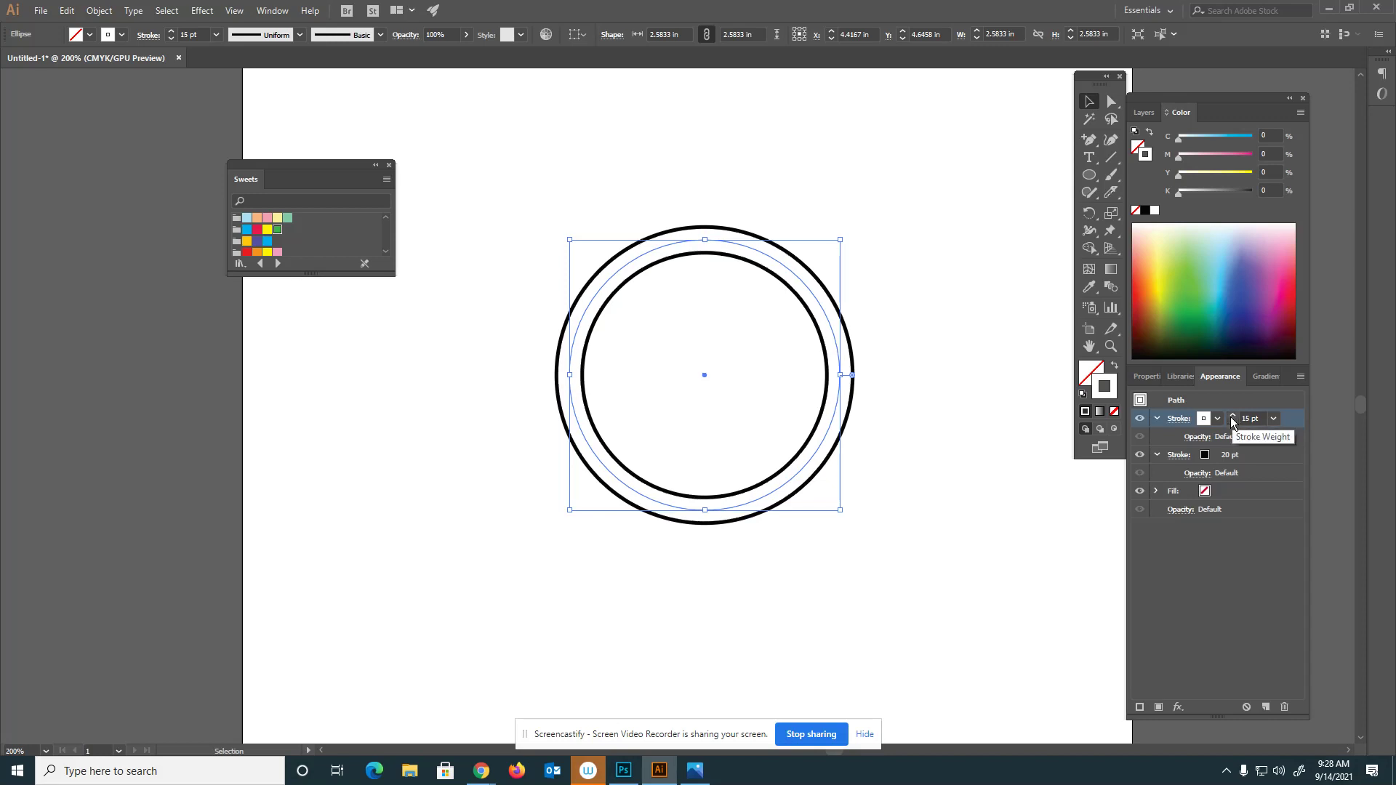
left_click(888, 438)
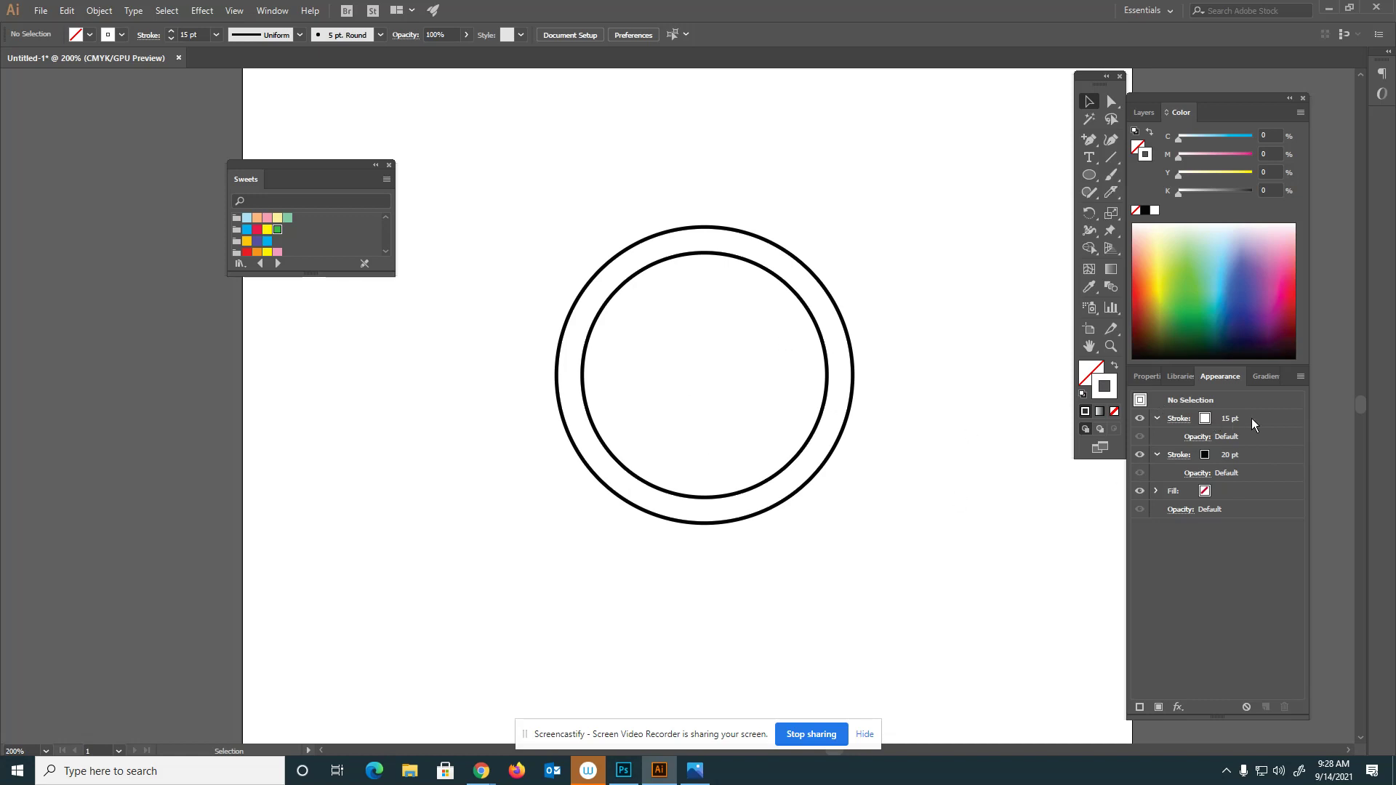
left_click(1269, 456)
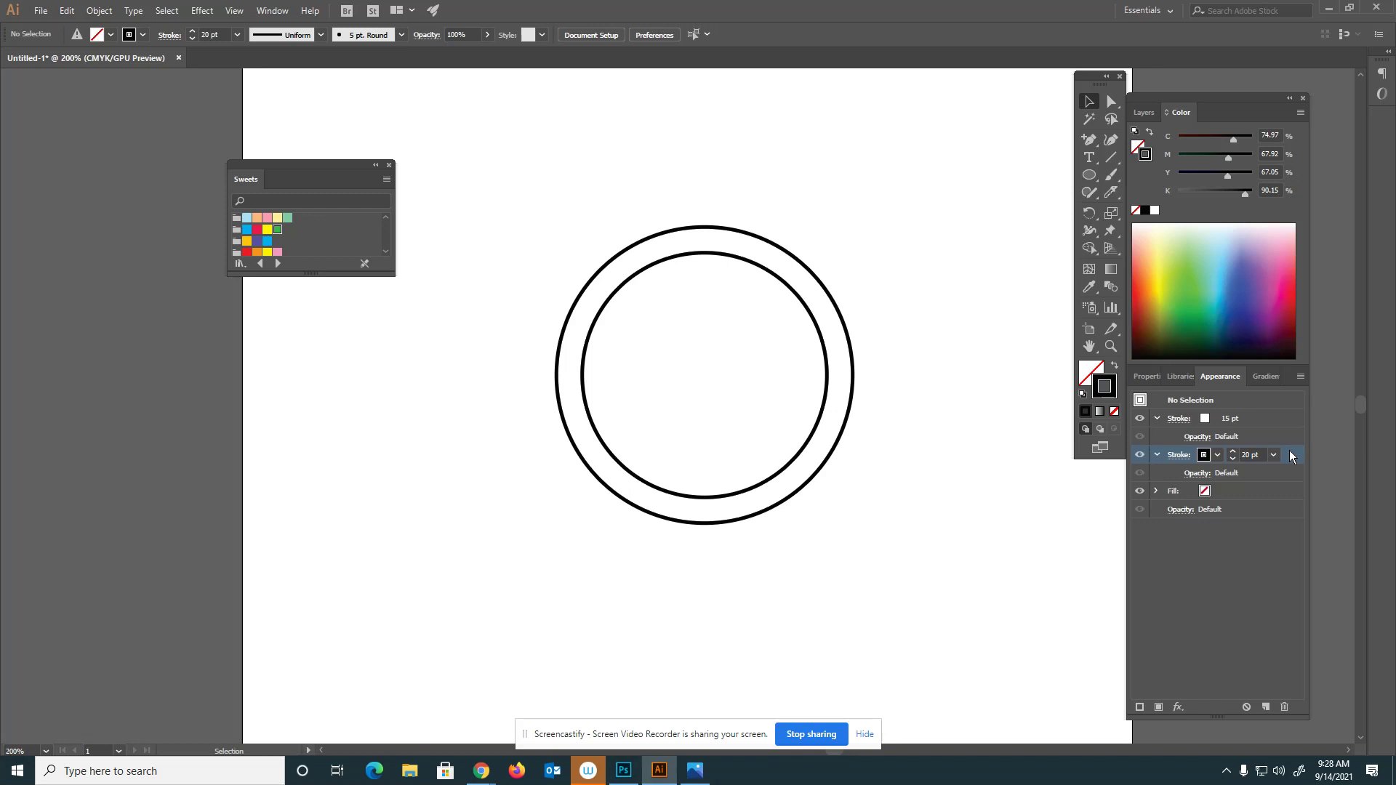
left_click(1265, 708)
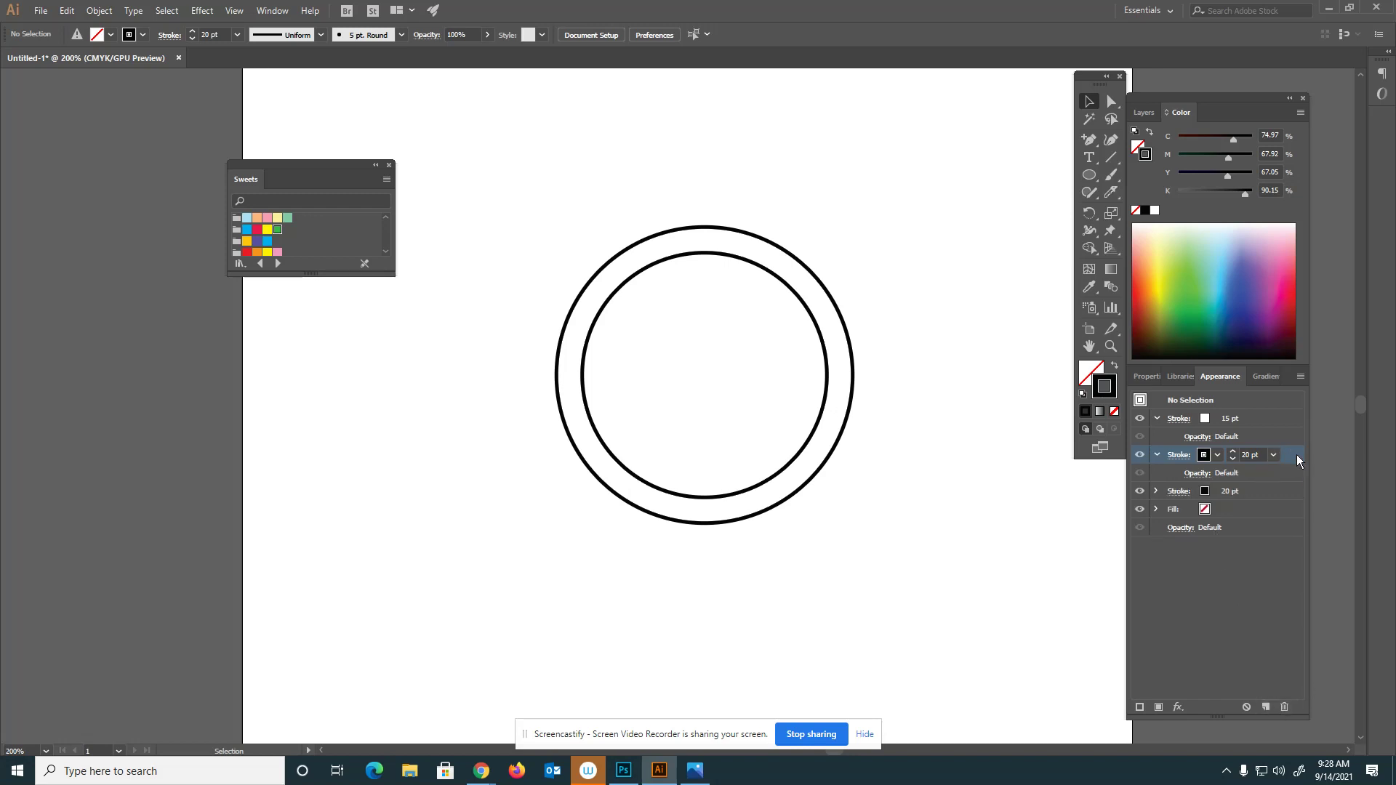
left_click_drag(1298, 455, 1276, 409)
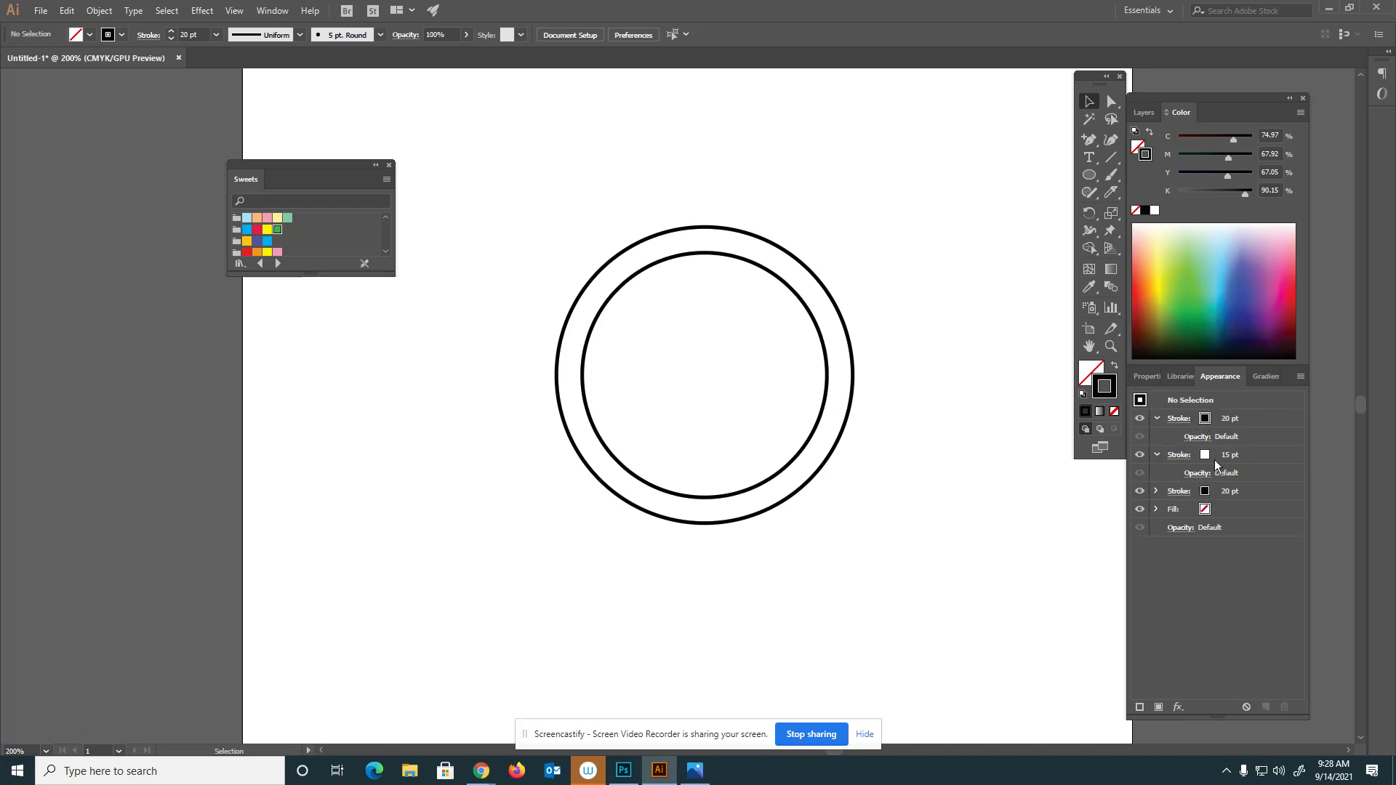
left_click(1221, 422)
left_click(1233, 422)
left_click(1234, 422)
left_click(1233, 421)
left_click(1233, 422)
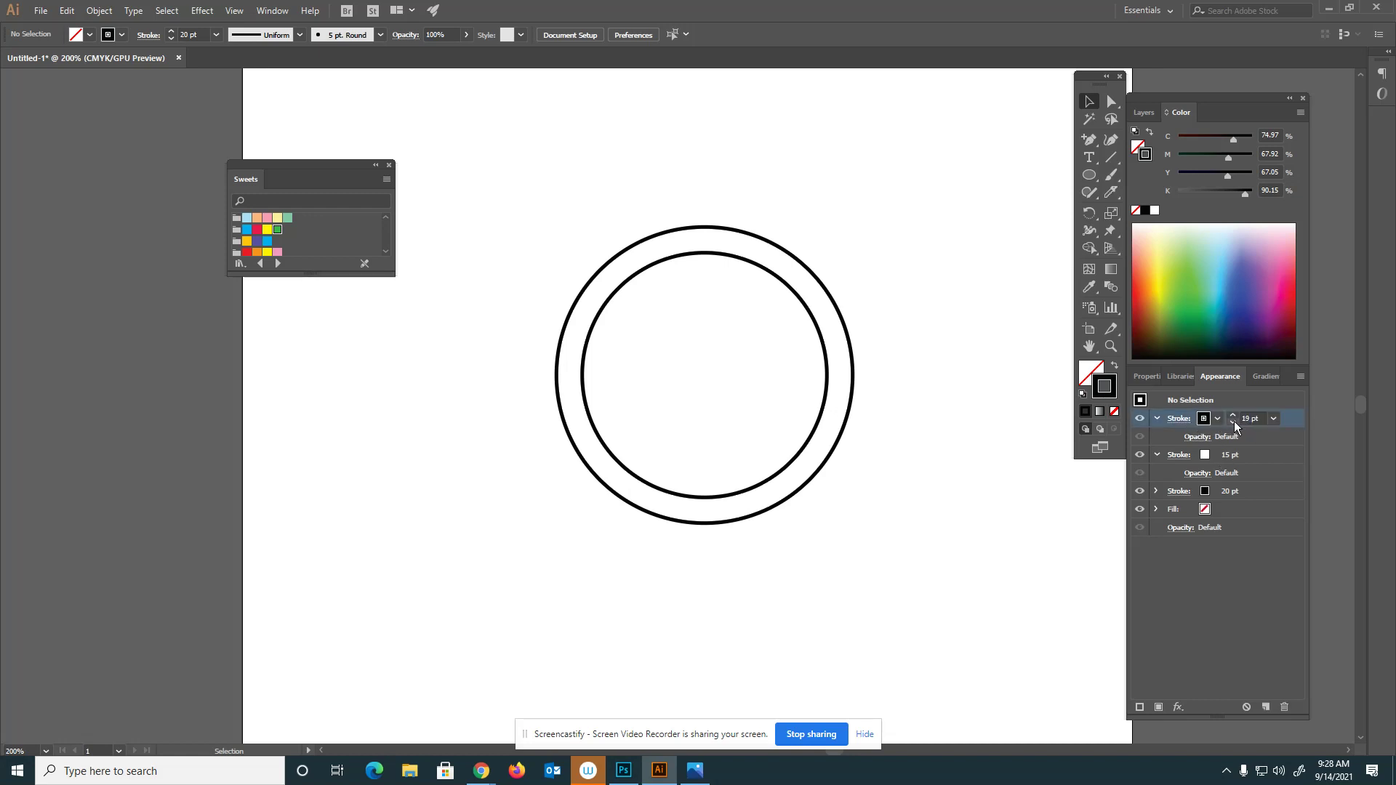
left_click(1234, 422)
left_click(1233, 422)
left_click(1233, 421)
left_click(1233, 422)
left_click(1234, 422)
left_click(1234, 422)
left_click(1234, 422)
left_click(1233, 415)
left_click(1233, 416)
left_click(1233, 416)
left_click(1233, 416)
left_click(1234, 416)
left_click(1234, 416)
left_click(1234, 416)
left_click(1234, 416)
left_click(1233, 416)
left_click(1233, 416)
left_click(1234, 416)
left_click(1233, 416)
left_click(1233, 416)
left_click(1233, 416)
left_click(1084, 103)
left_click(847, 362)
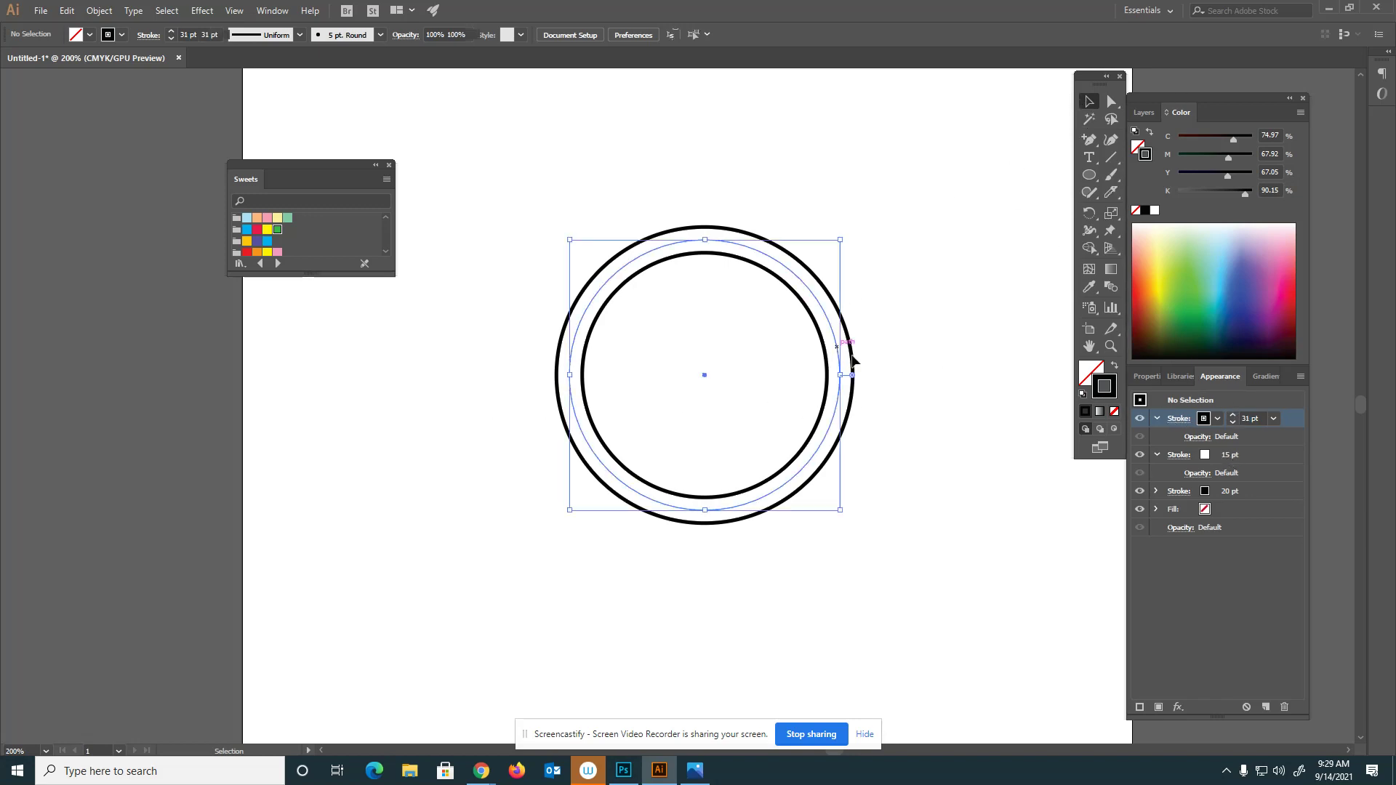
- Duplicate the 15 pt stroke and make the new copy black
left_click(1262, 420)
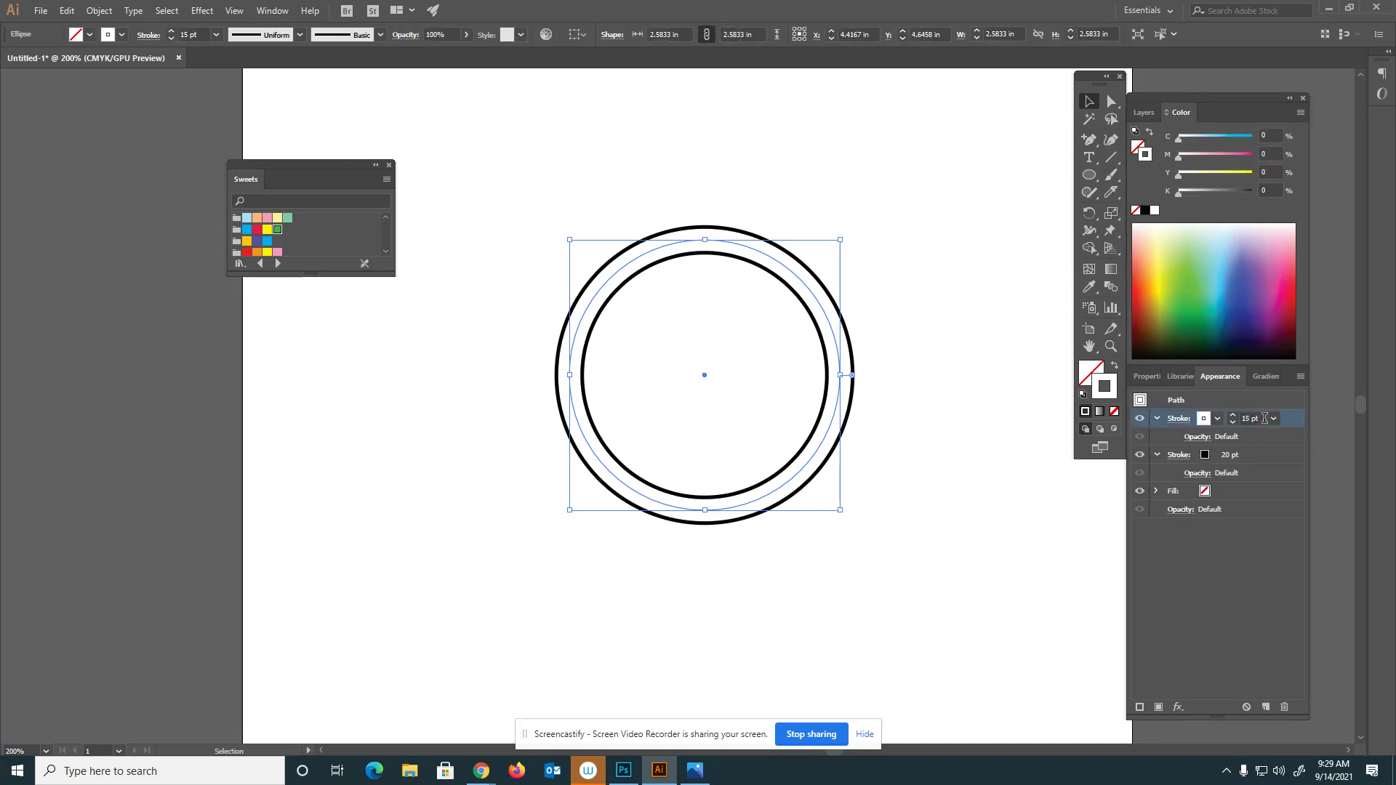
left_click(1266, 706)
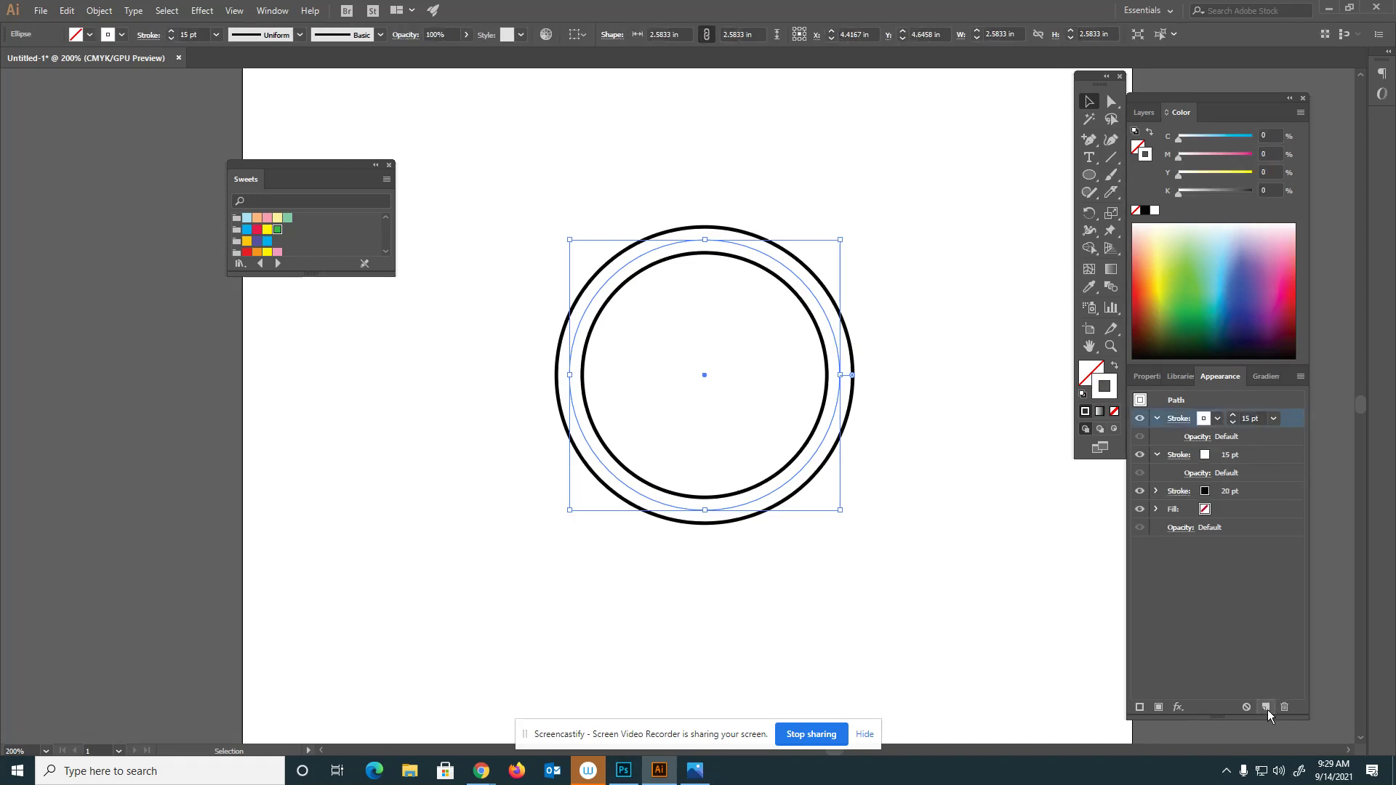
left_click(1218, 419)
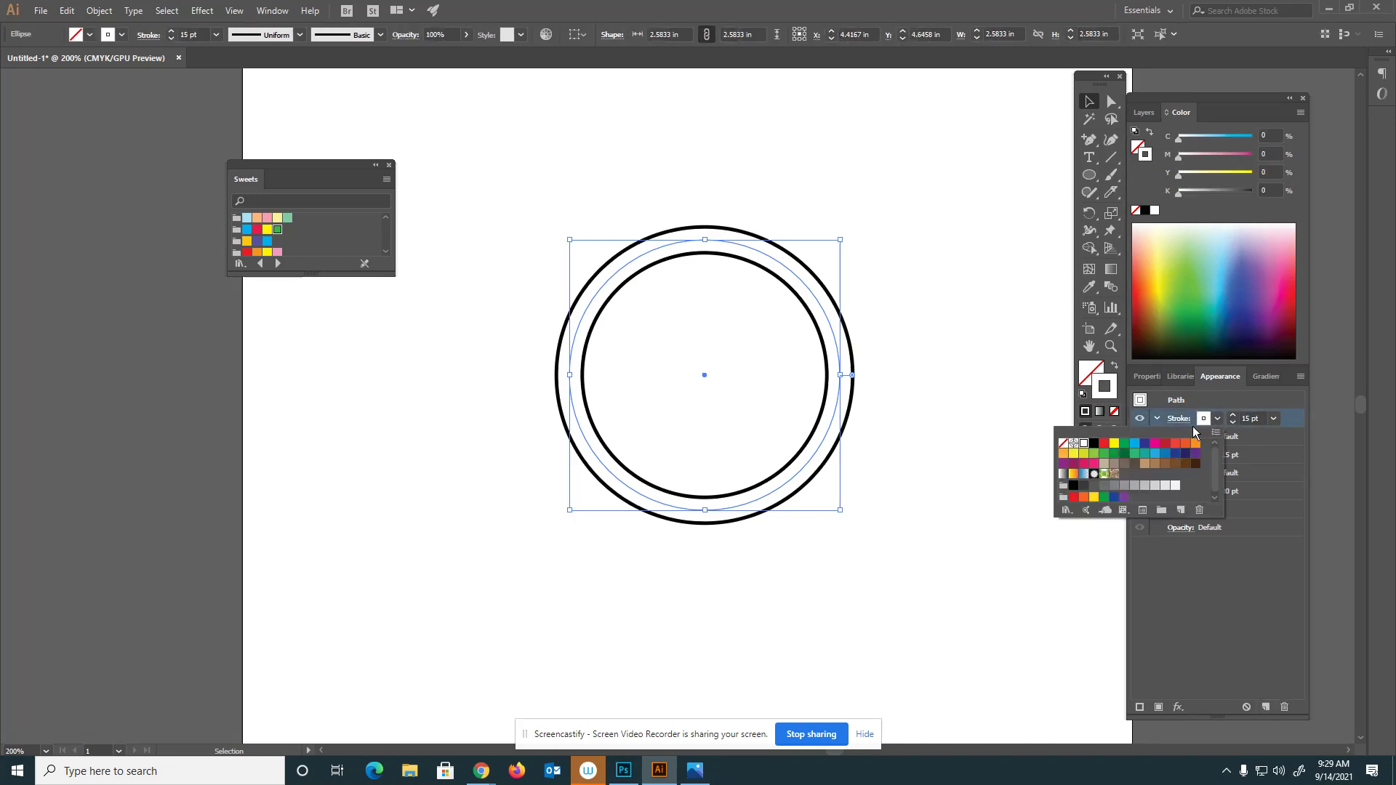
left_click(1093, 443)
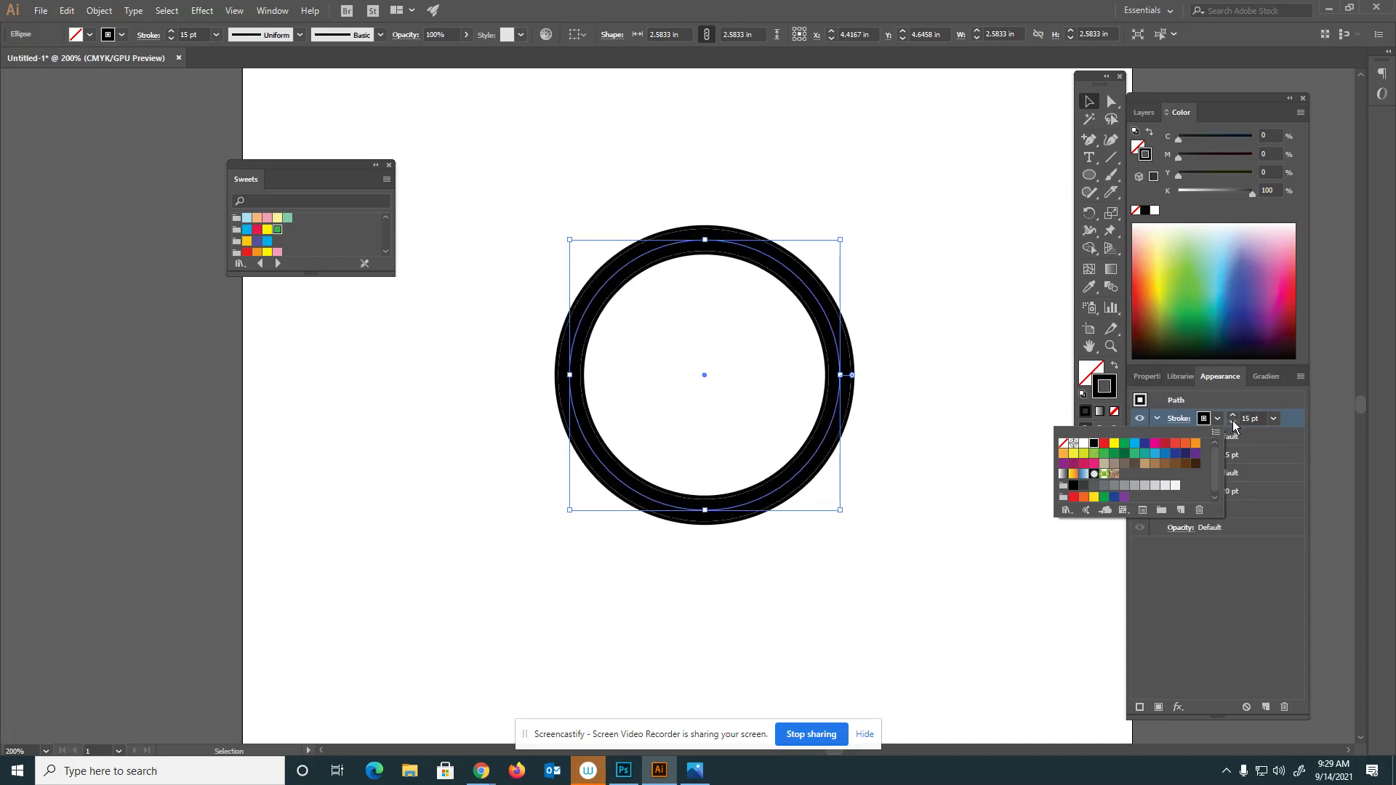
left_click(1233, 426)
- Set the new black stroke's weight to 10 pt and deselect the circle
left_click(1234, 422)
left_click(1234, 421)
left_click(1234, 421)
left_click(1233, 422)
left_click(1234, 421)
left_click(1233, 422)
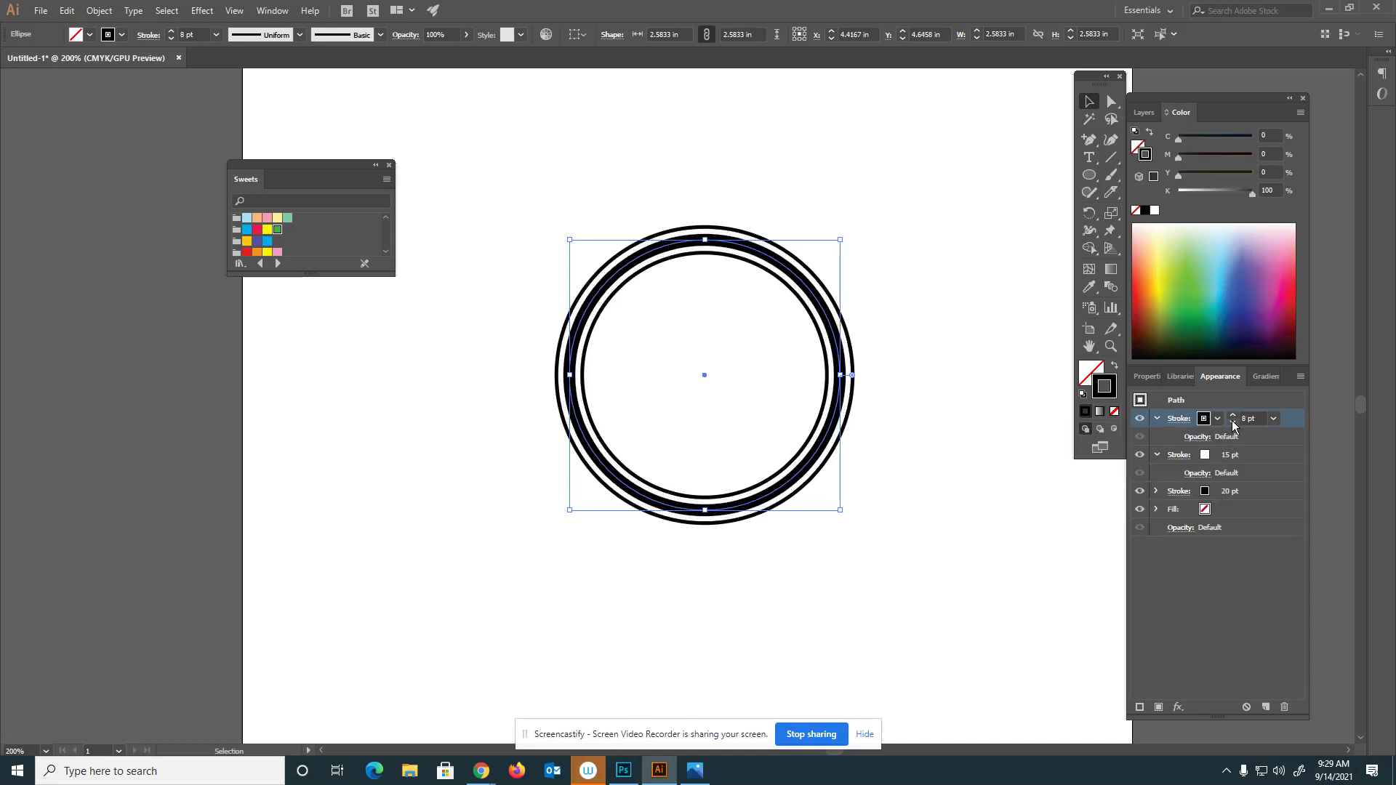
left_click(1234, 421)
left_click(1233, 421)
left_click(1234, 421)
left_click(1233, 422)
left_click(1233, 422)
left_click(1234, 421)
left_click(1234, 422)
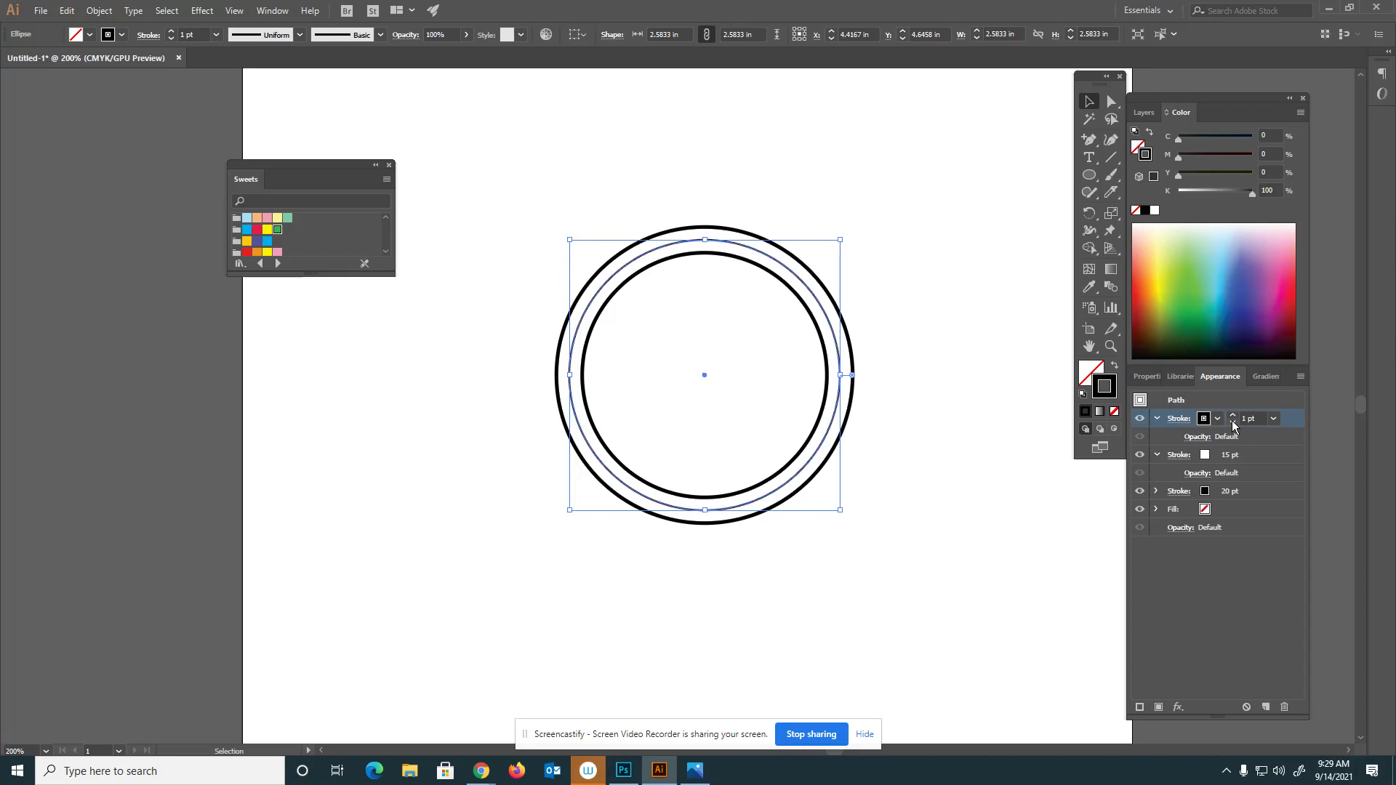
left_click(1233, 416)
left_click(1234, 416)
left_click(1234, 416)
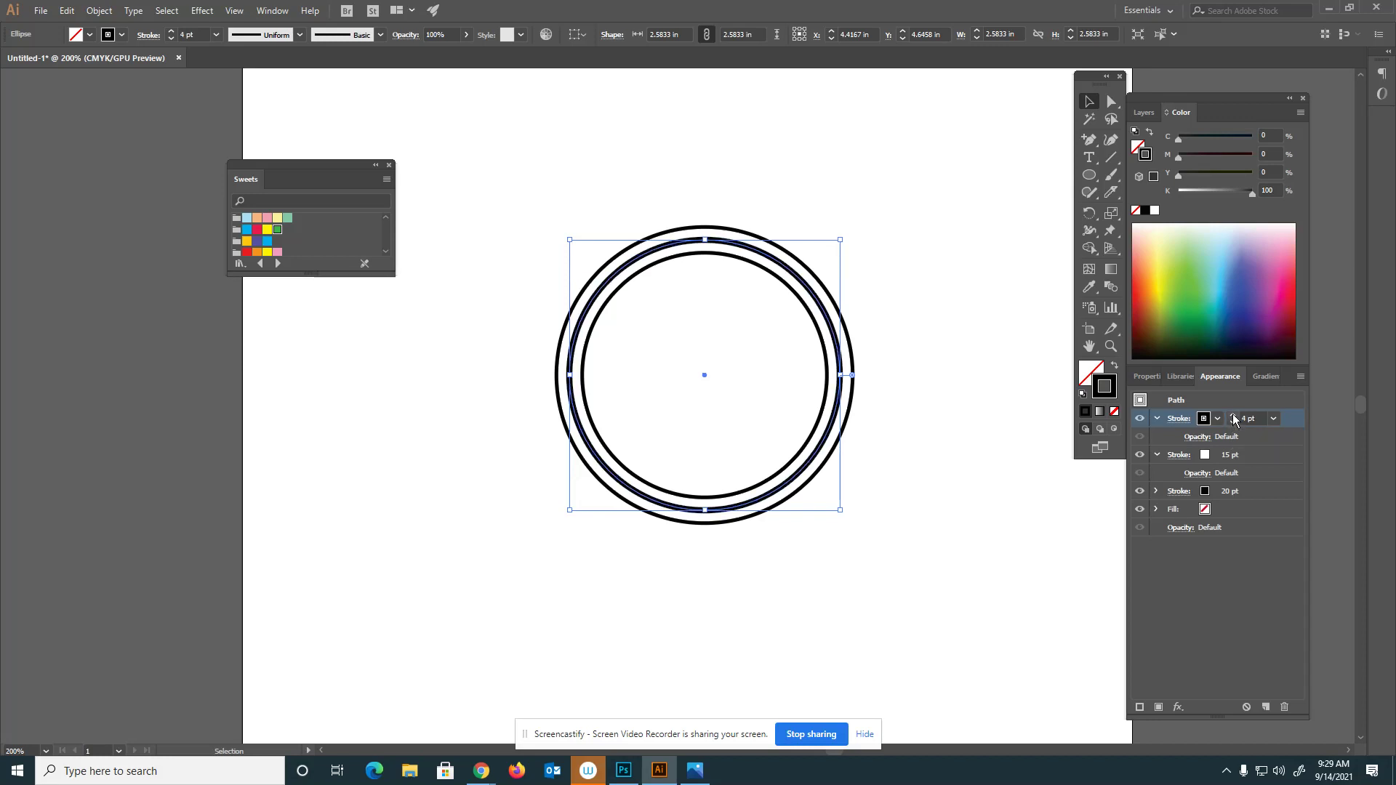
left_click(1233, 416)
left_click(1234, 417)
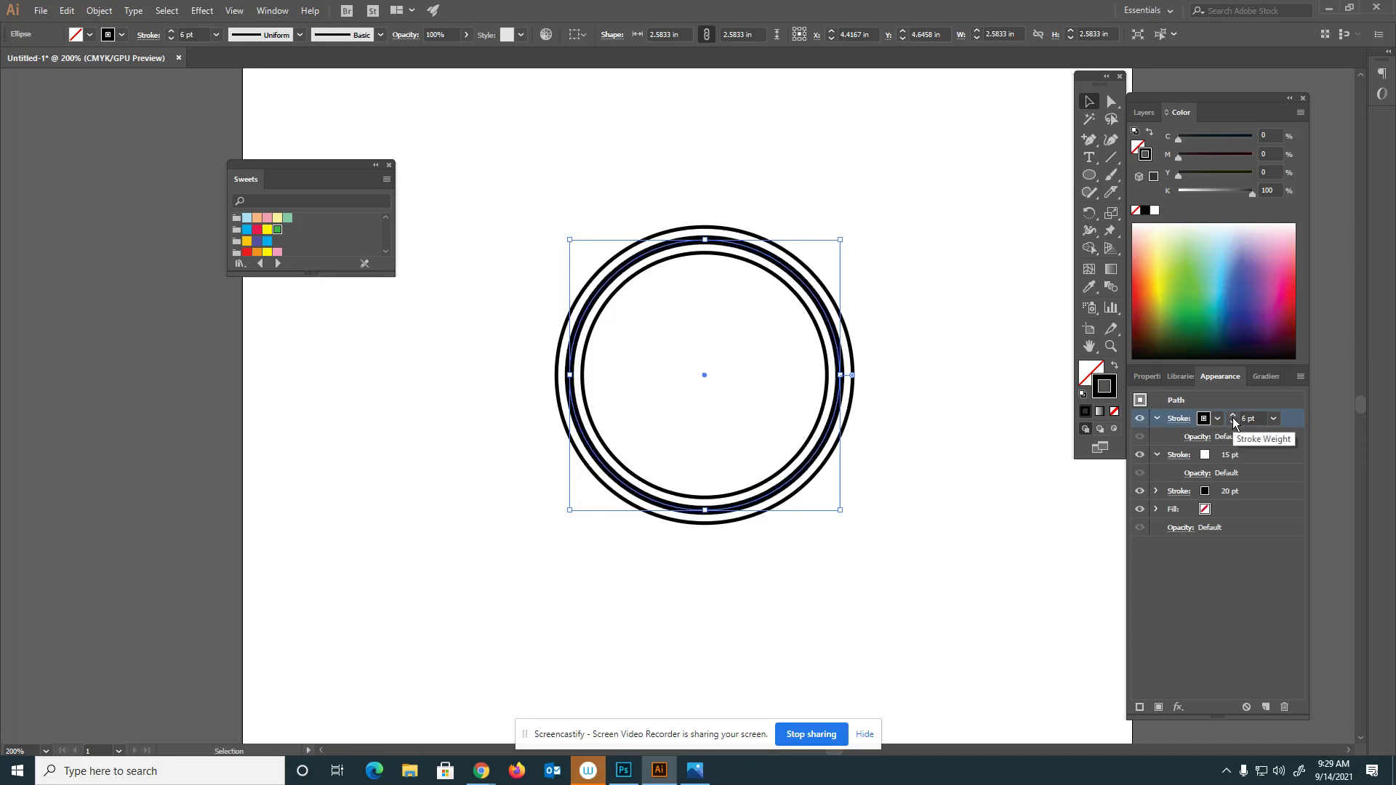
left_click(1233, 417)
left_click(1233, 417)
left_click(1233, 418)
left_click(1234, 417)
left_click(700, 531)
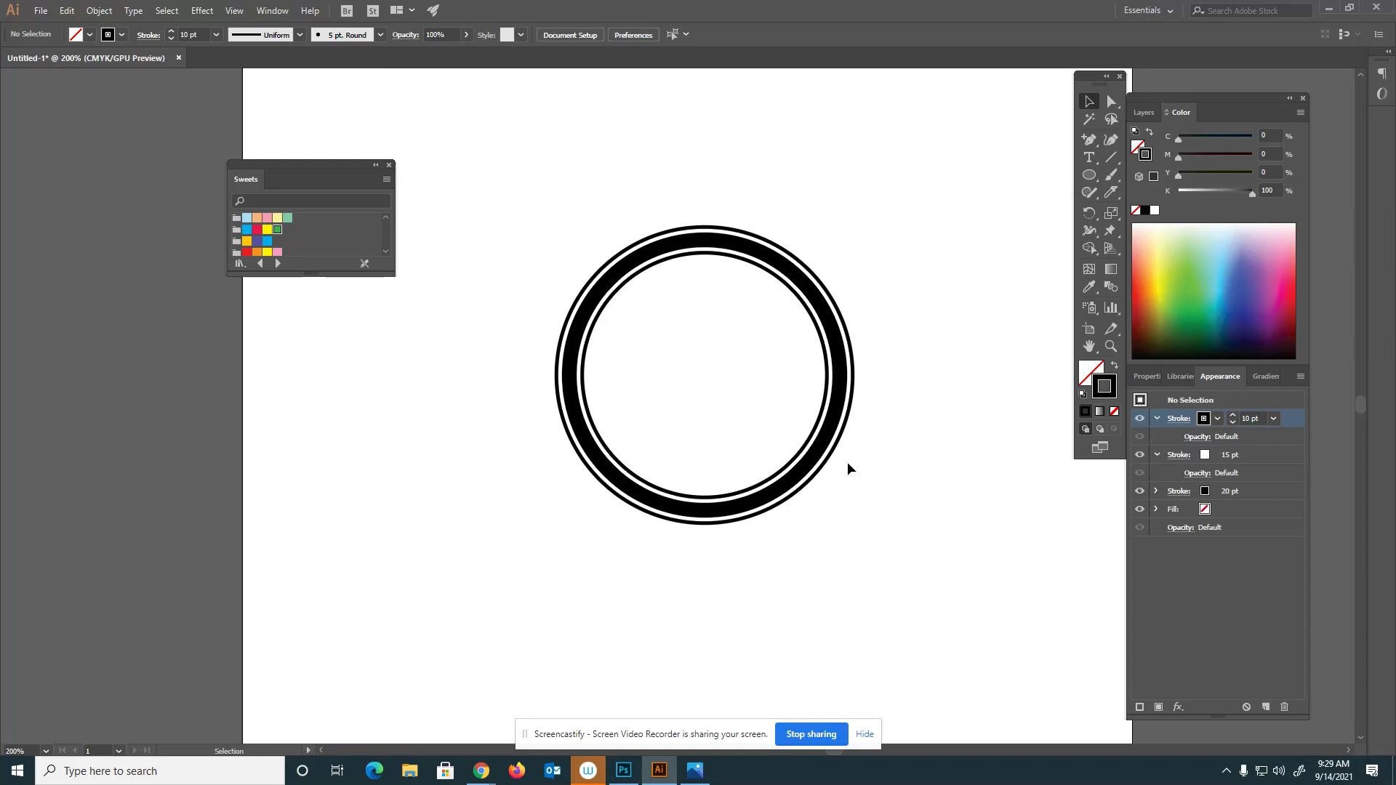
- Draw a 3.77 × 0.55 in black, strokeless bar across the circle and nudge it lower
left_click(1089, 175)
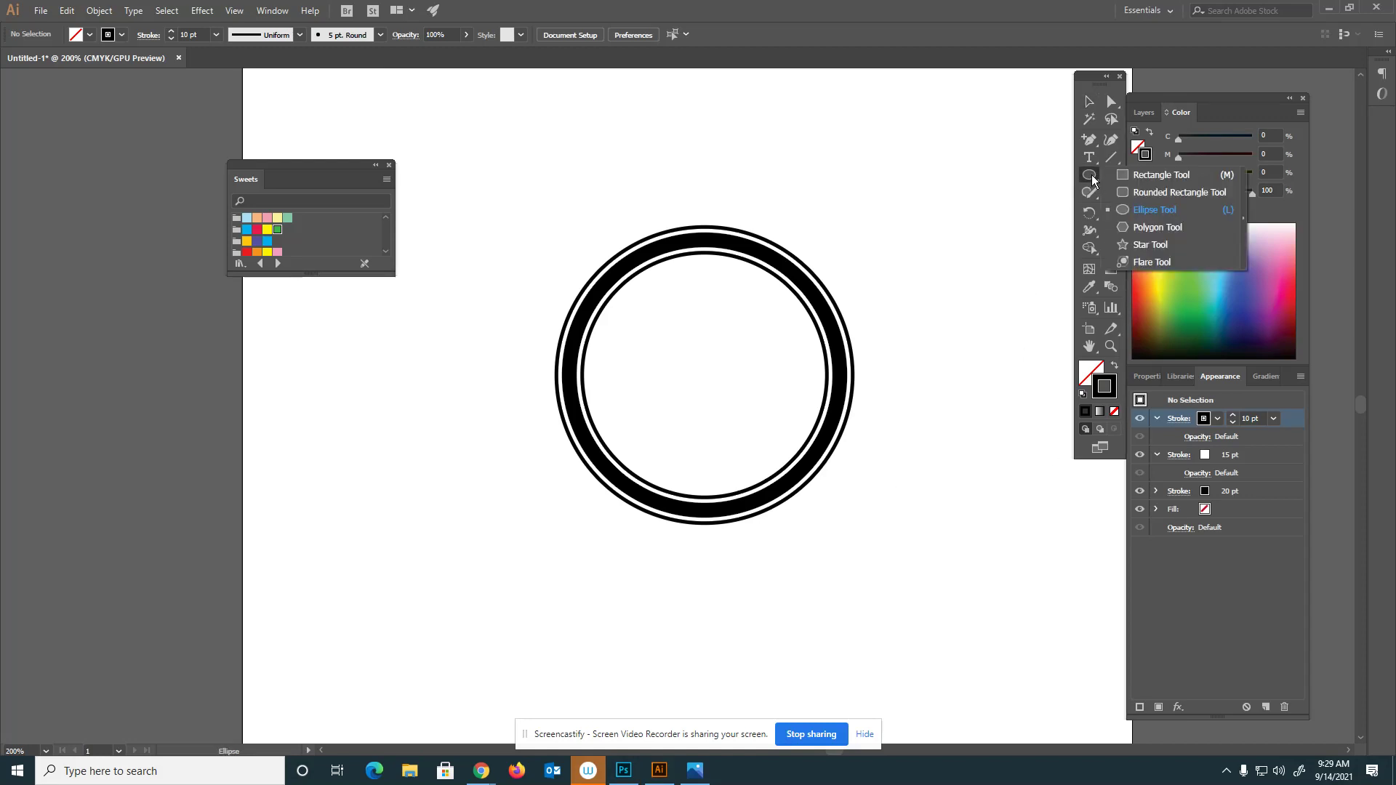
left_click(1149, 174)
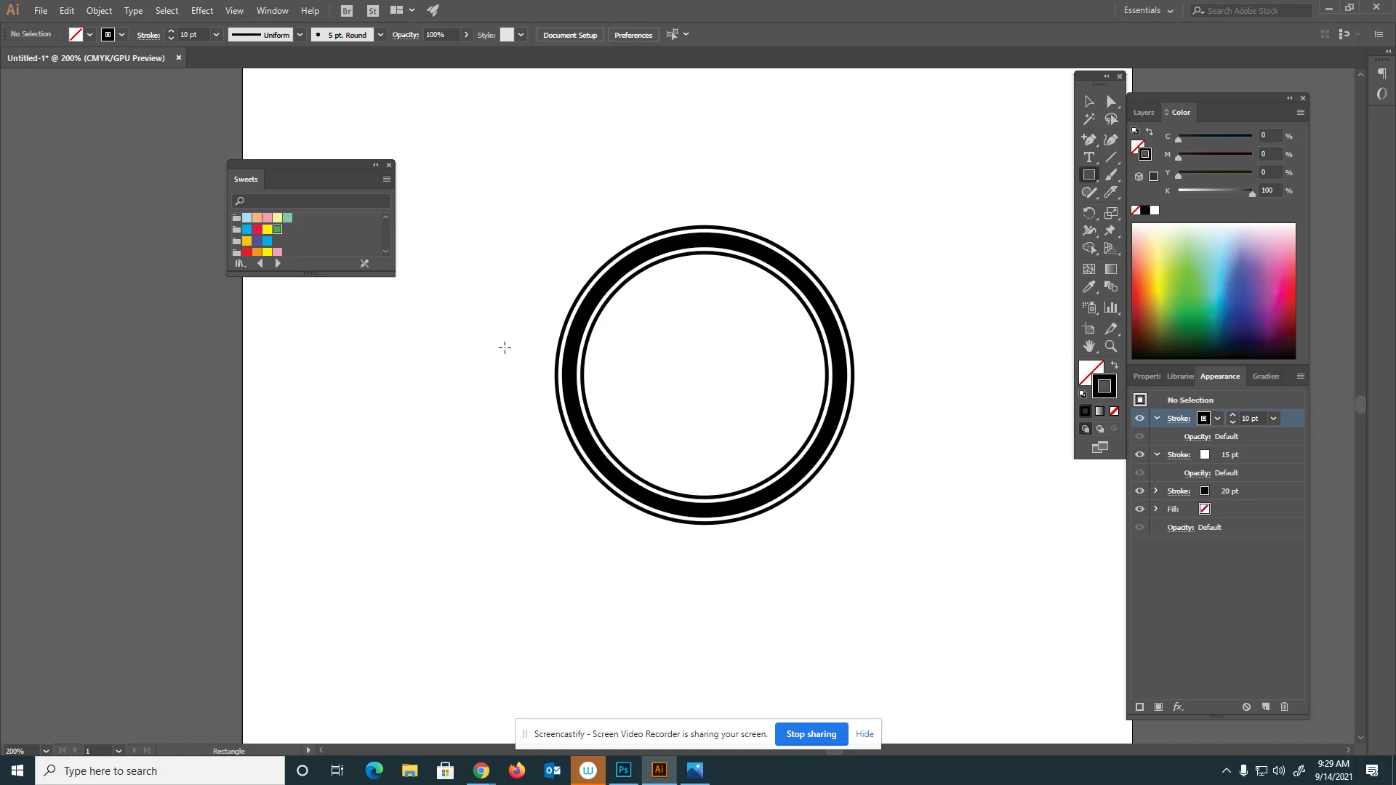
mouse_move(505, 350)
left_mouse_down()
mouse_move(864, 357)
mouse_move(897, 379)
mouse_move(900, 405)
left_mouse_up()
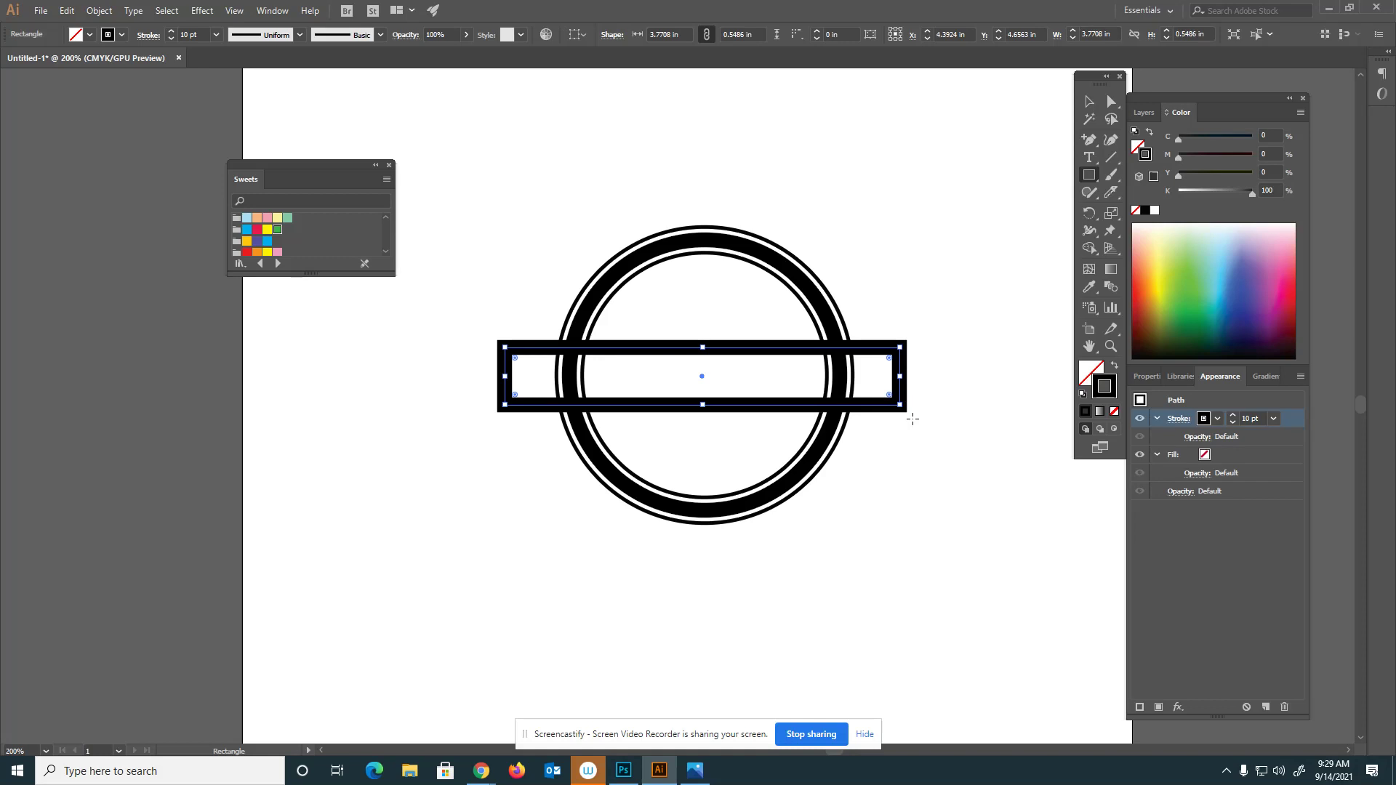
left_click(1113, 367)
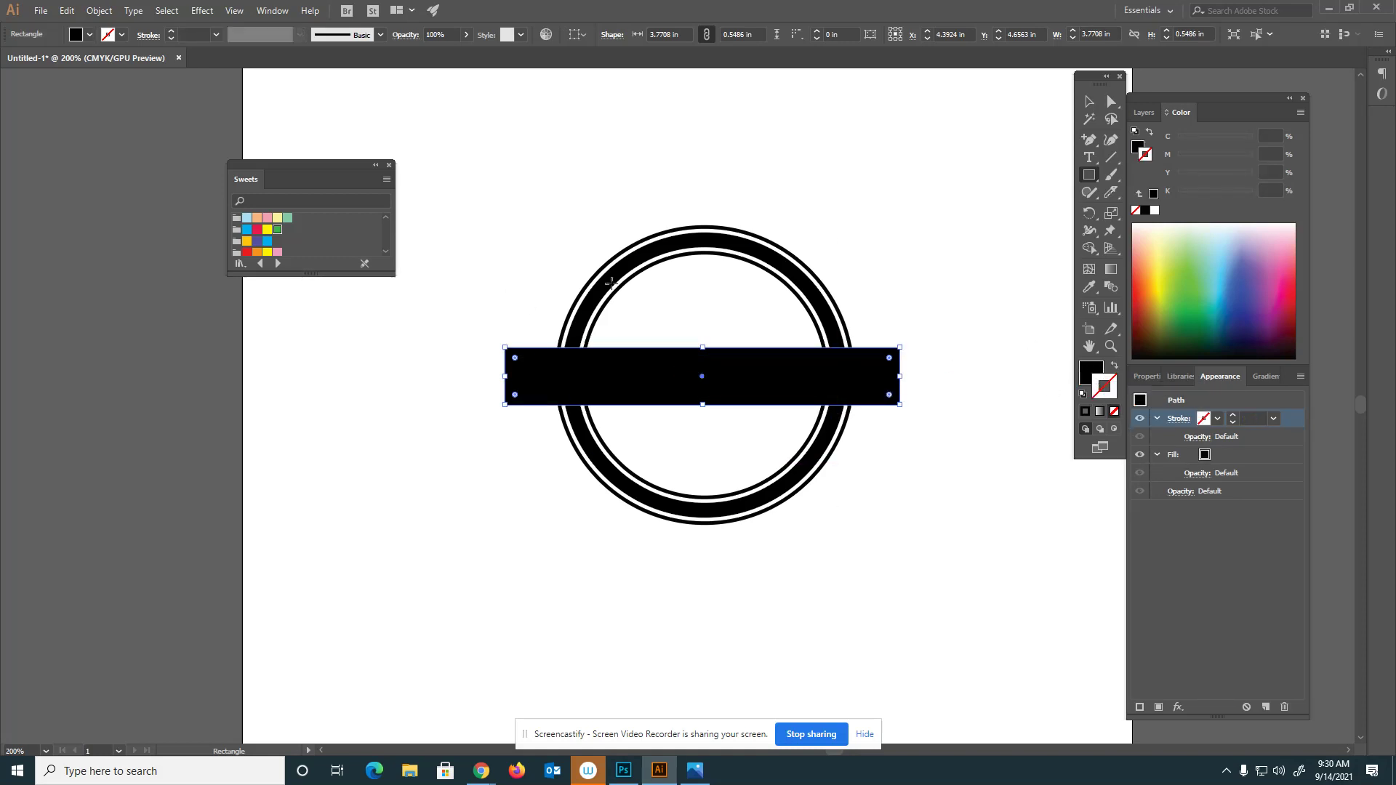
left_click(1090, 102)
left_click_drag(808, 375, 798, 379)
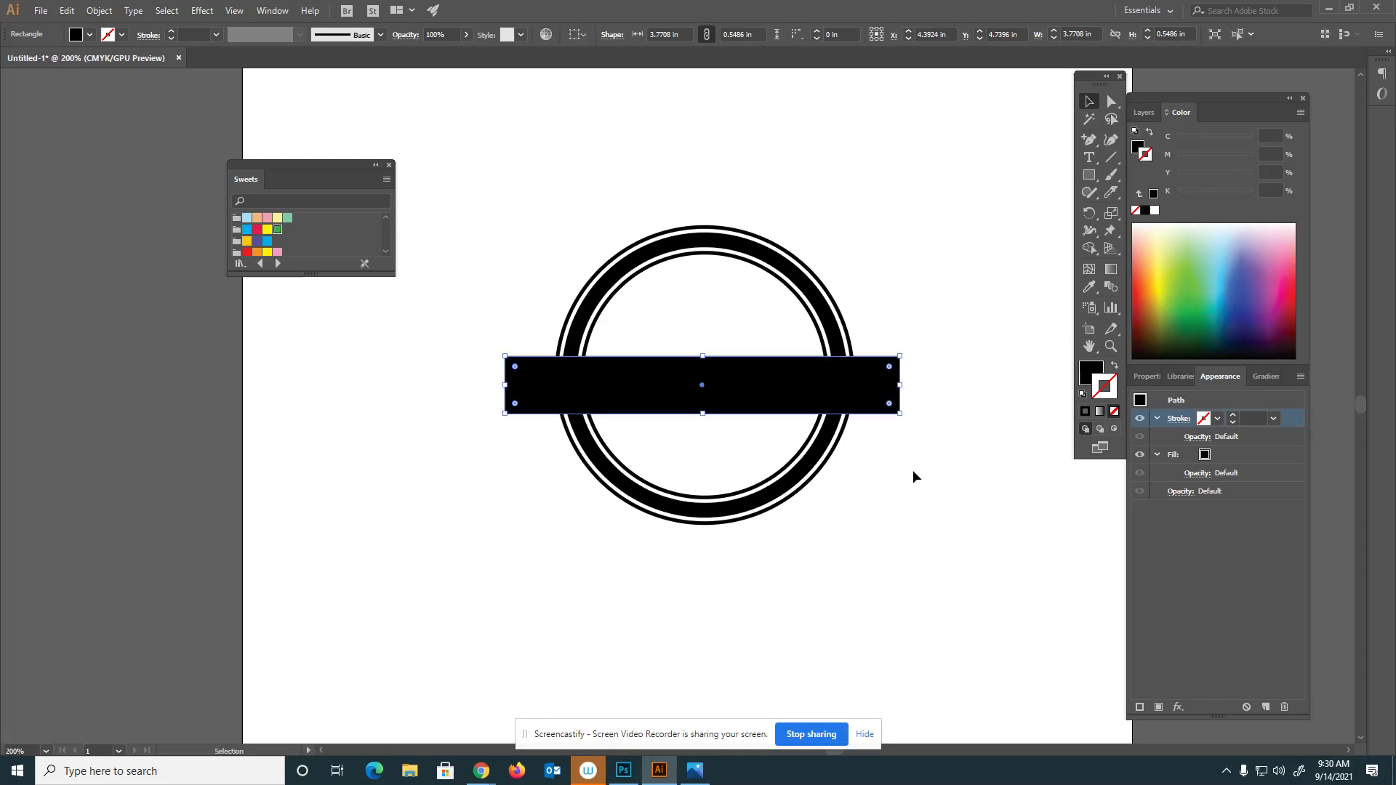
left_click(913, 470)
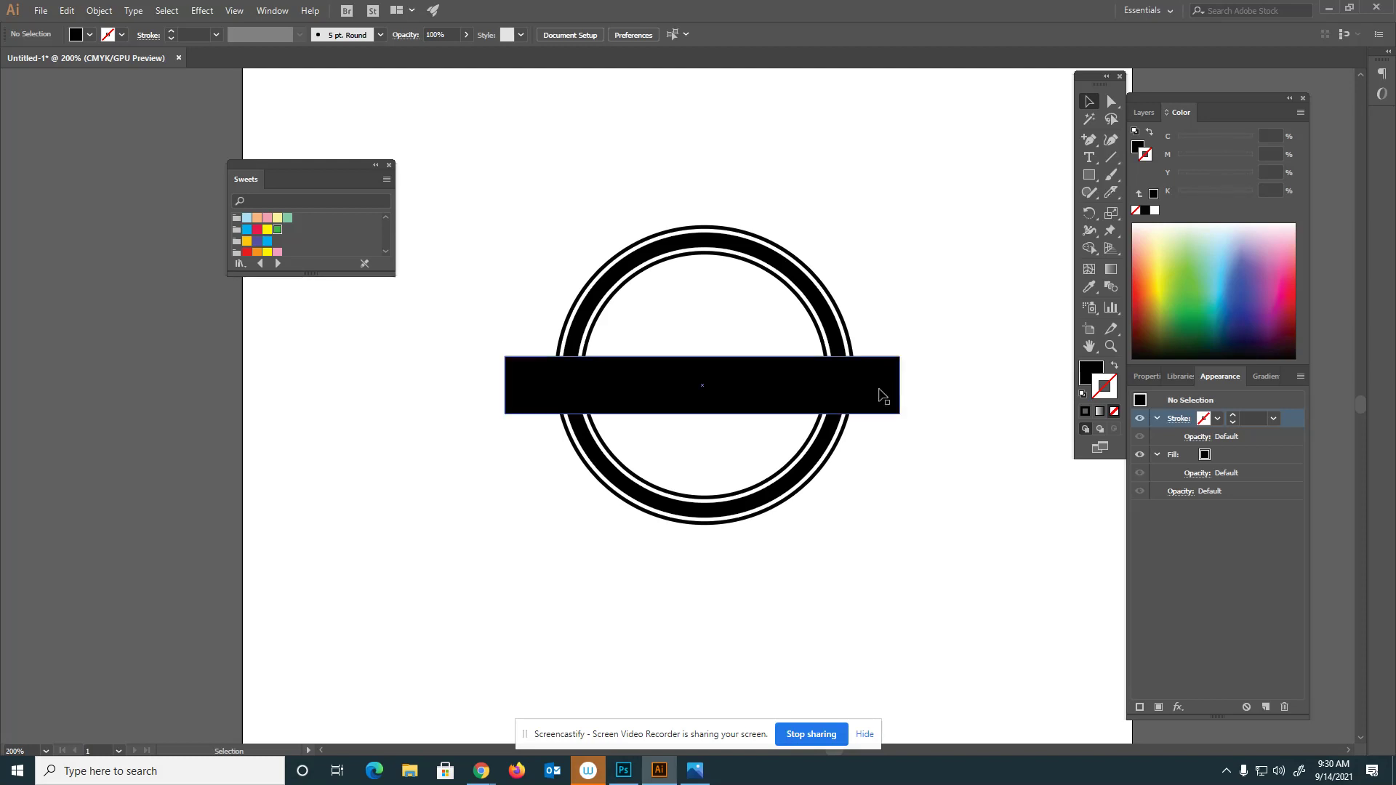
- Add anchor points at the midpoints of the bar's right and left ends
left_click(882, 396)
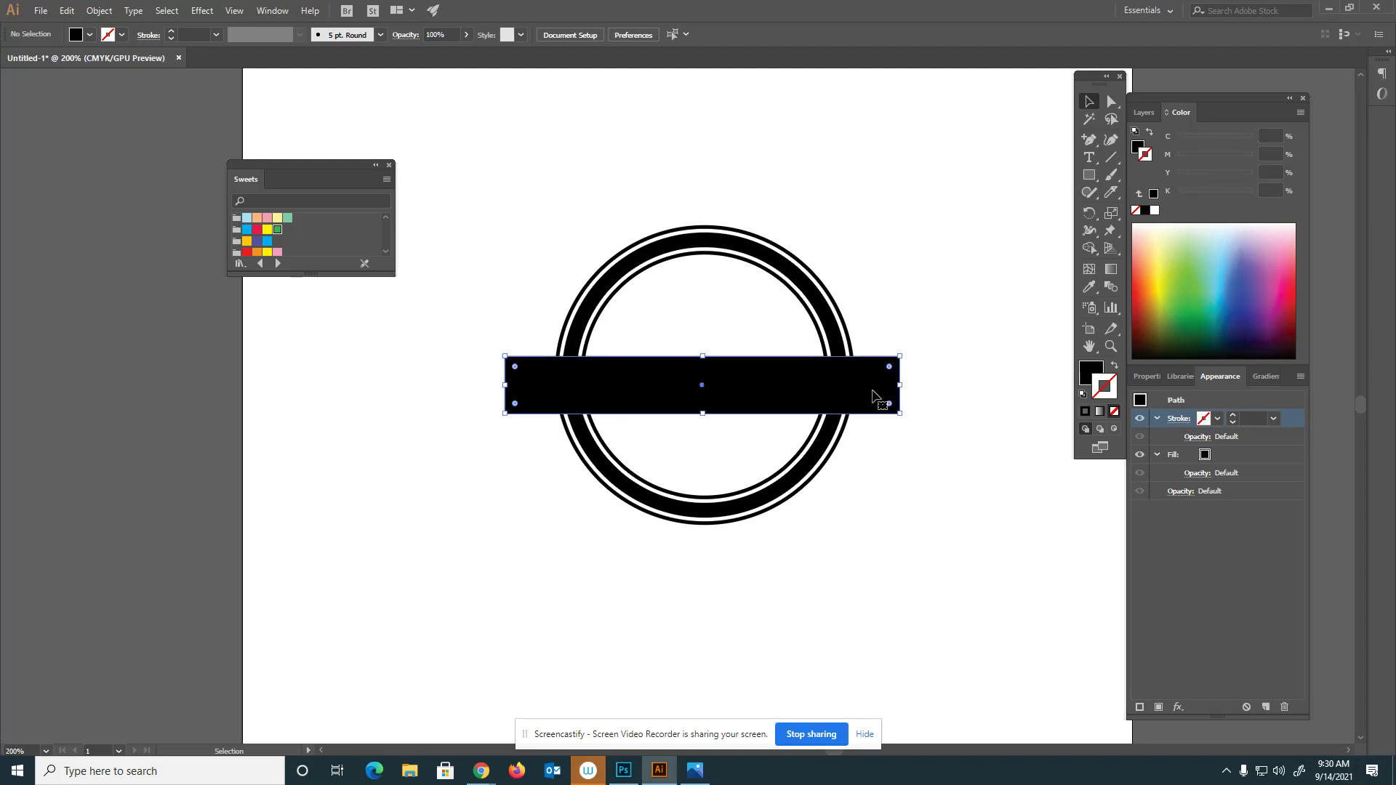
left_click(1091, 151)
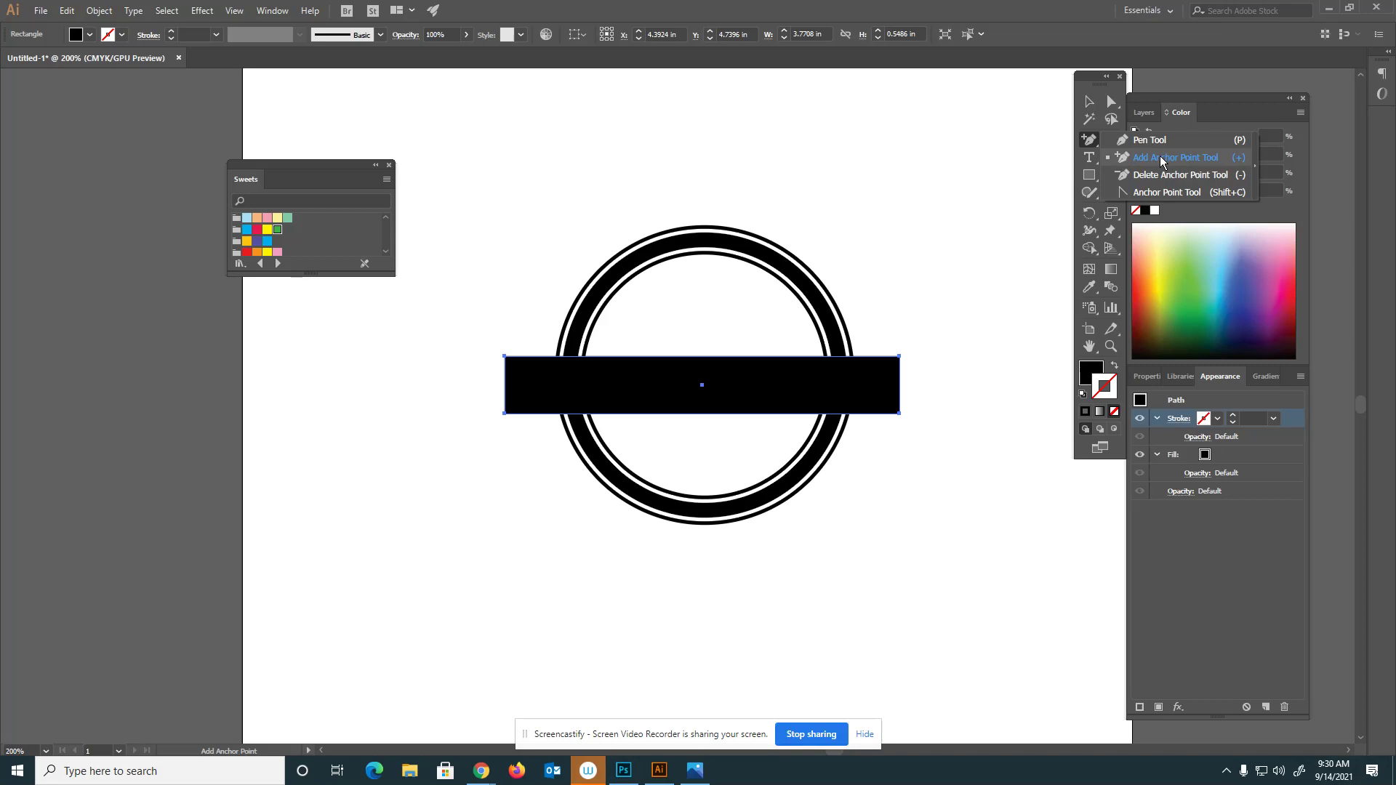
left_click(1161, 160)
left_click(1090, 138)
left_click(901, 390)
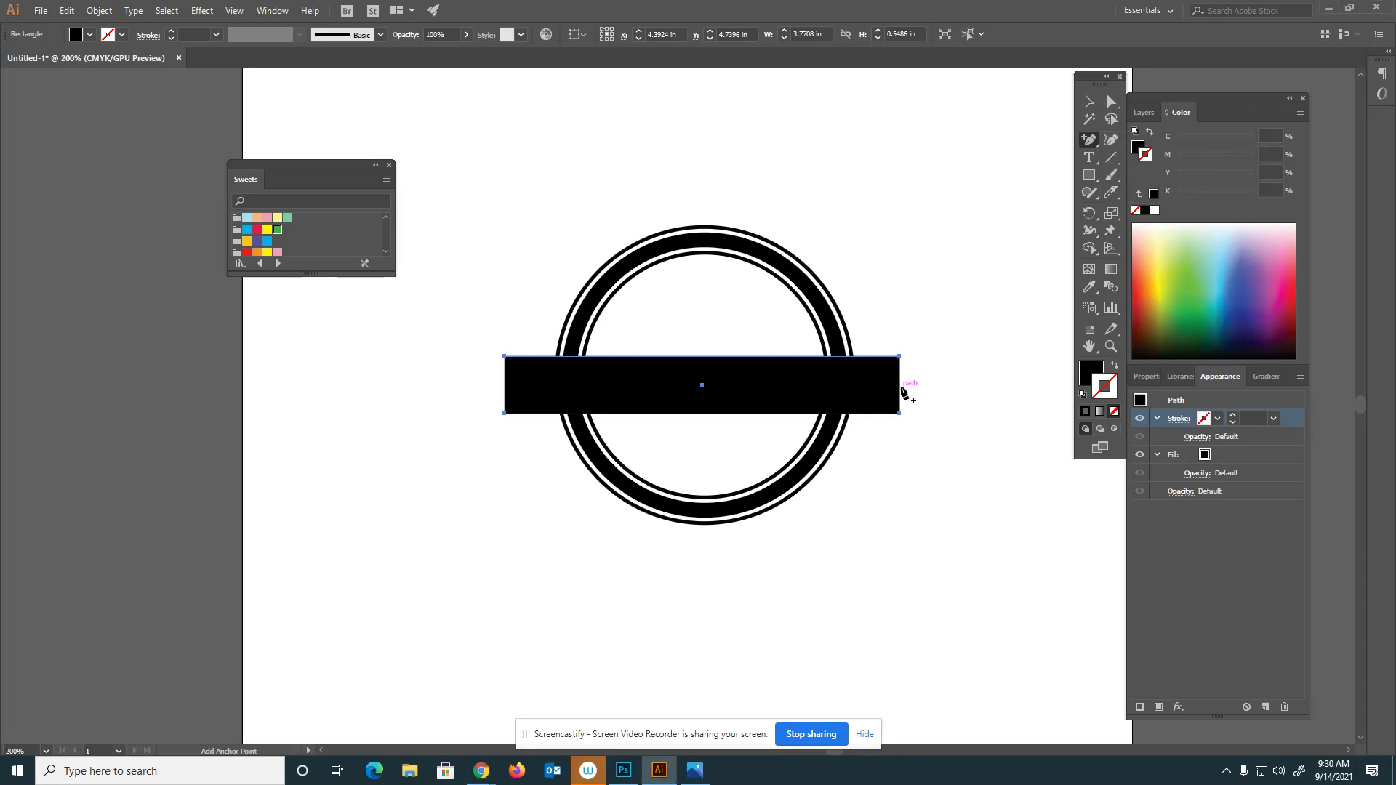
left_click(902, 390)
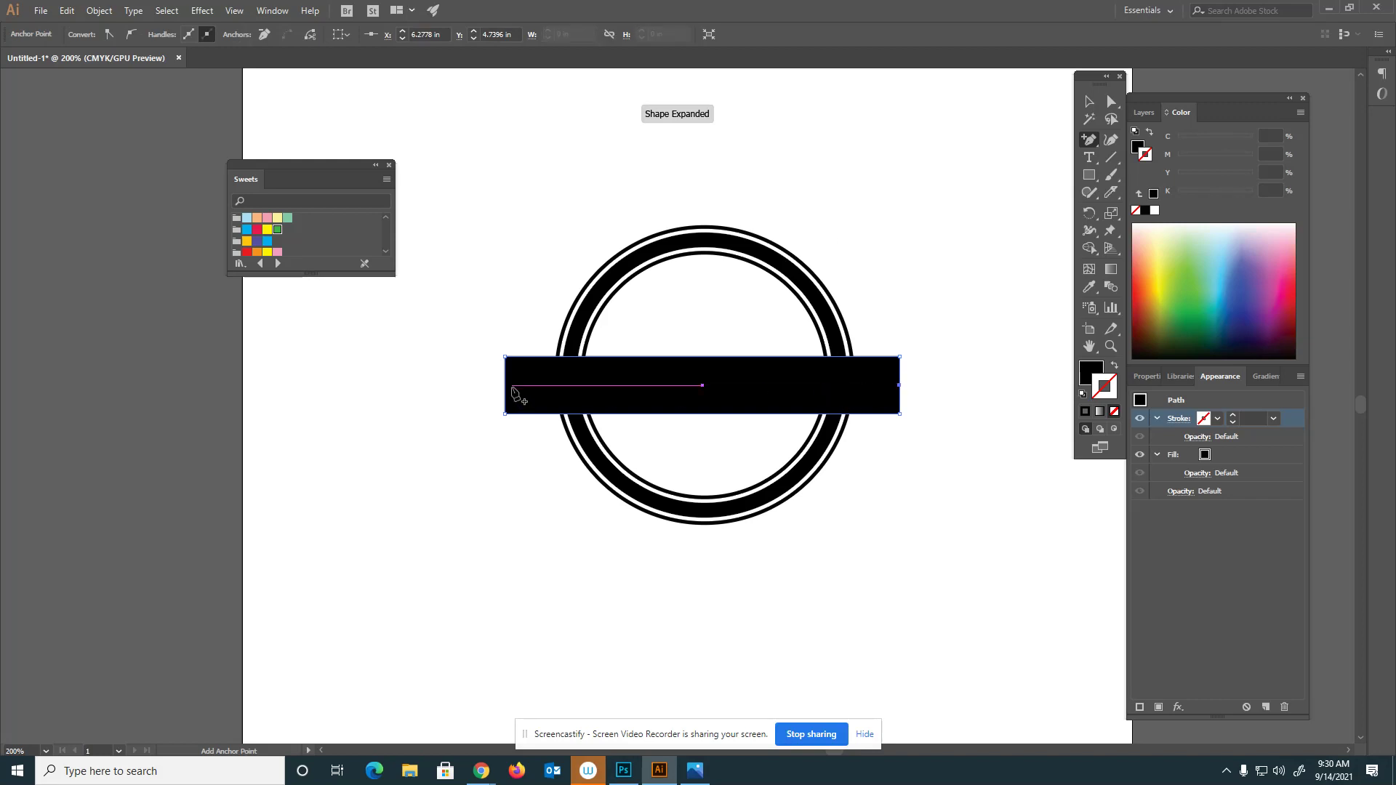
left_click(507, 386)
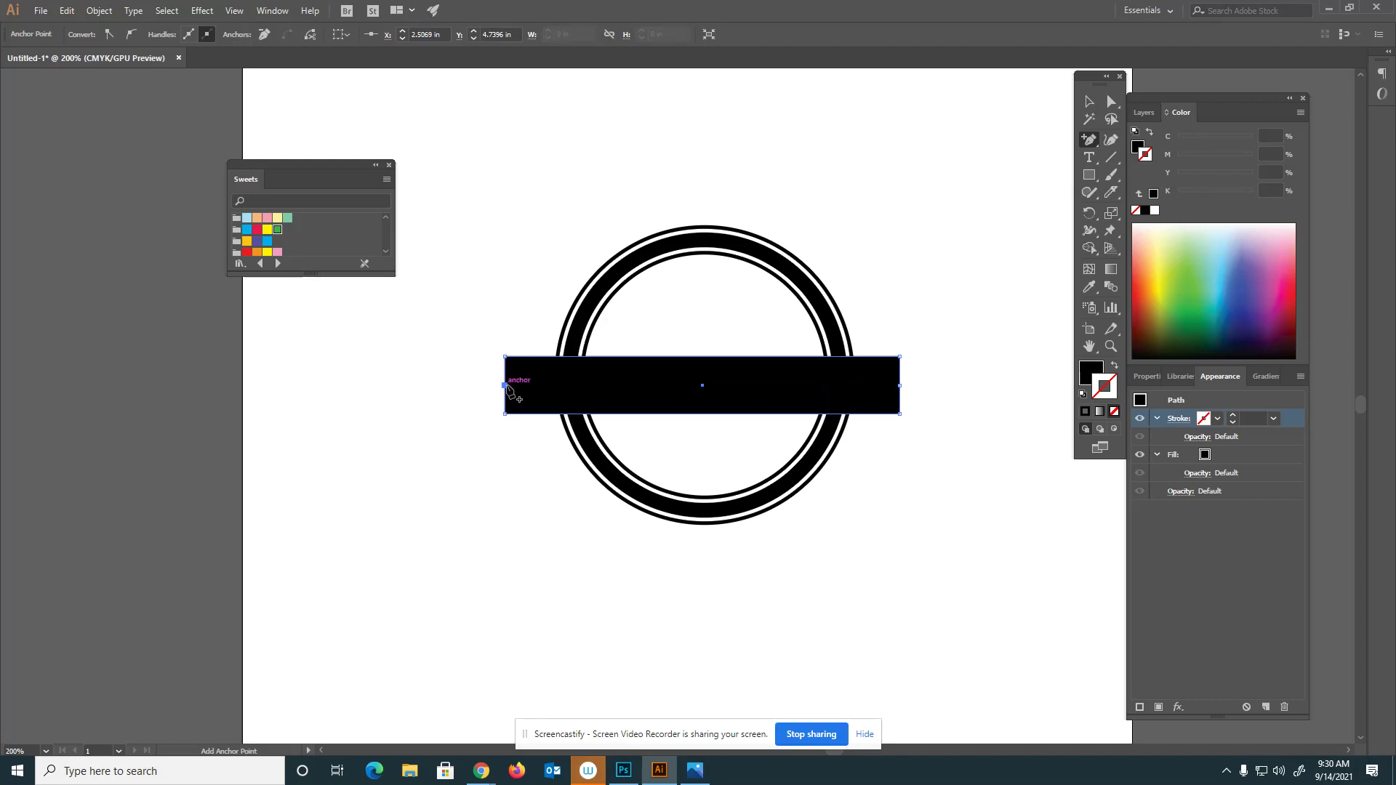
key("ctrl+=")
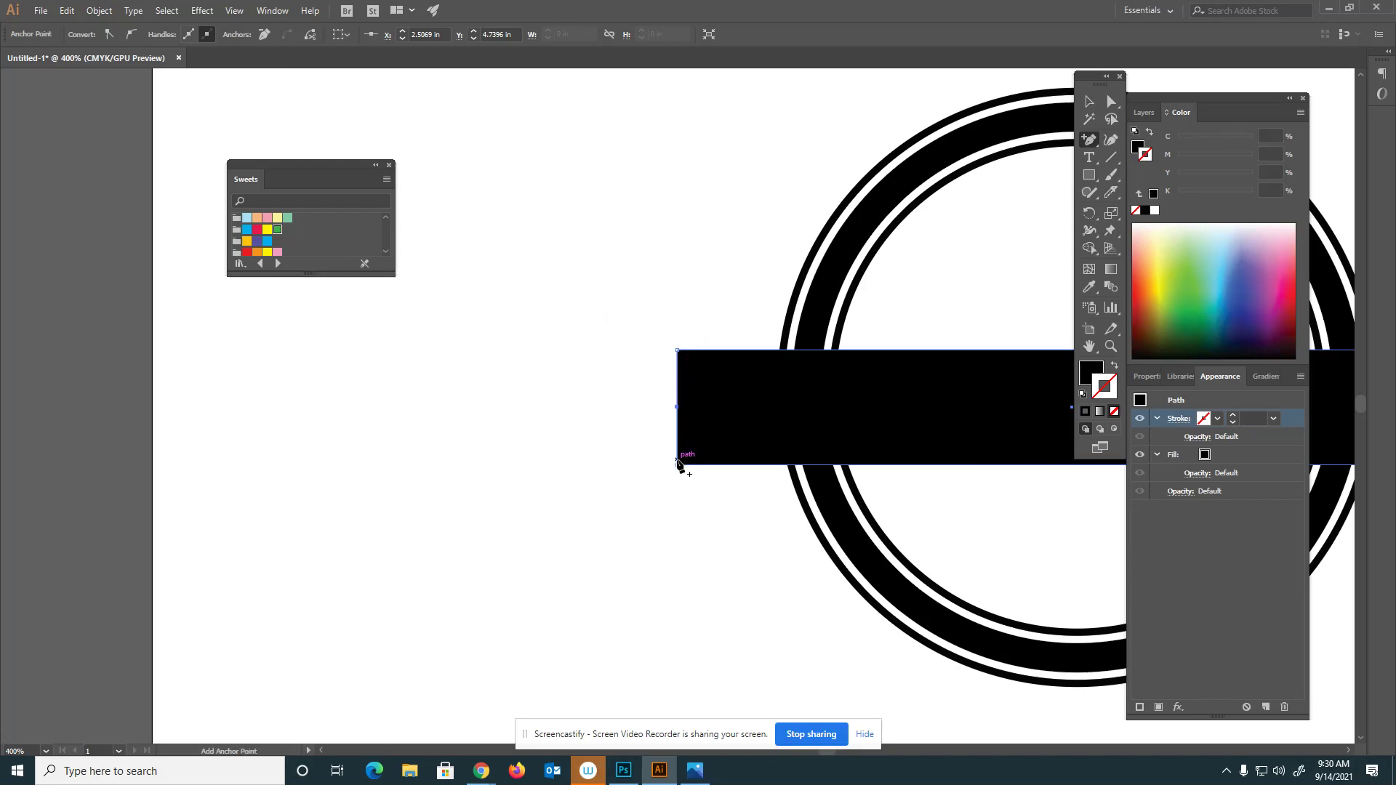
key("ctrl+minus")
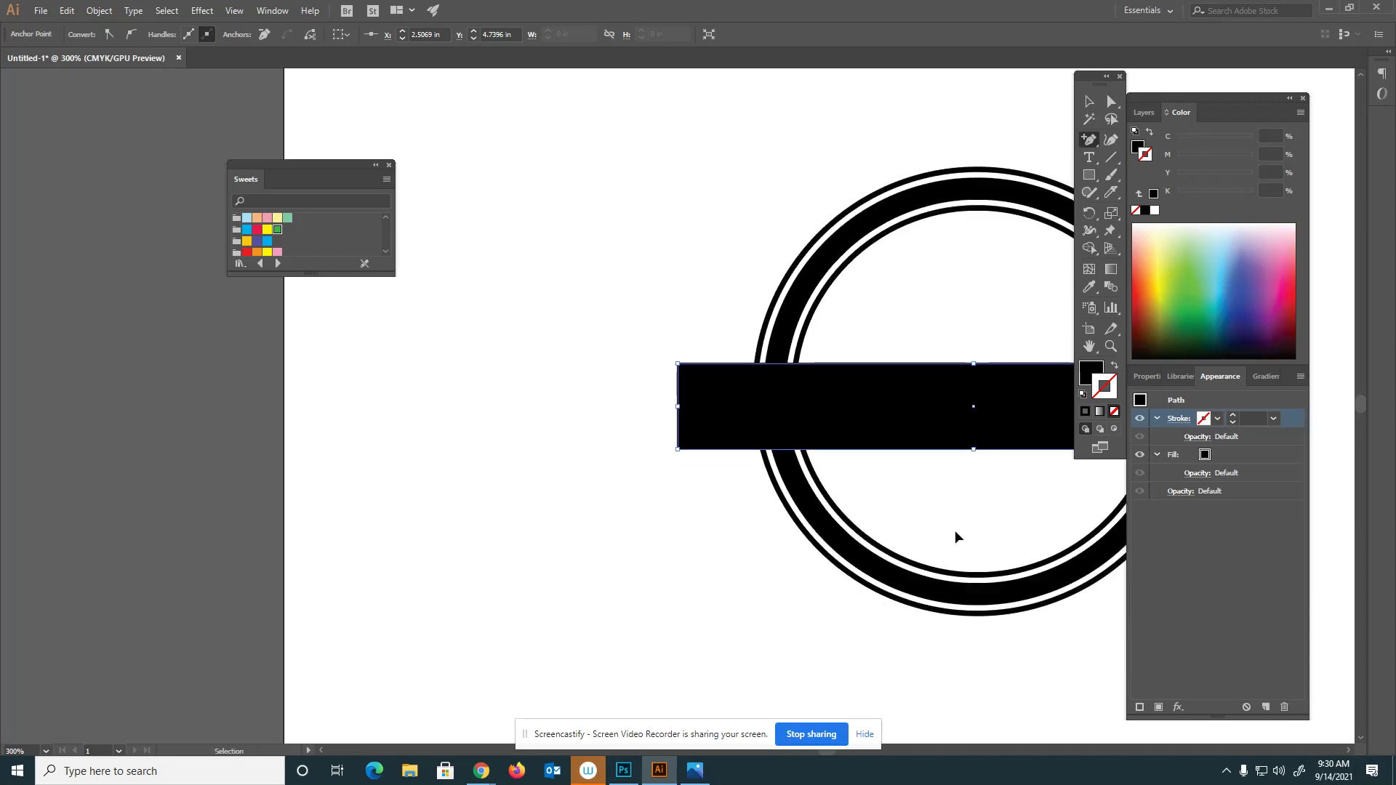
- Drag each end's middle anchor inward to cut matching V notches into the bar
left_click_drag(938, 558, 866, 594)
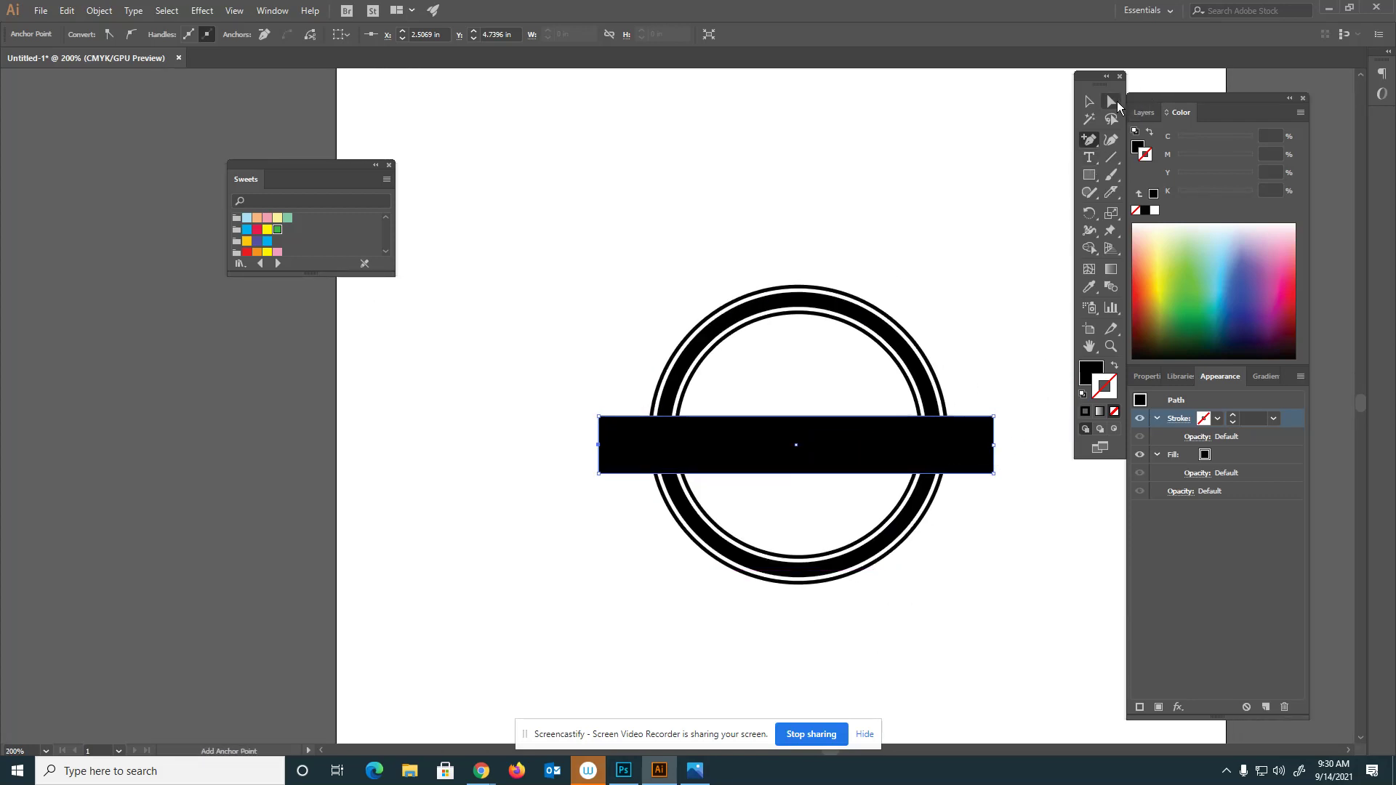
left_click(1118, 105)
left_click_drag(994, 451, 965, 451)
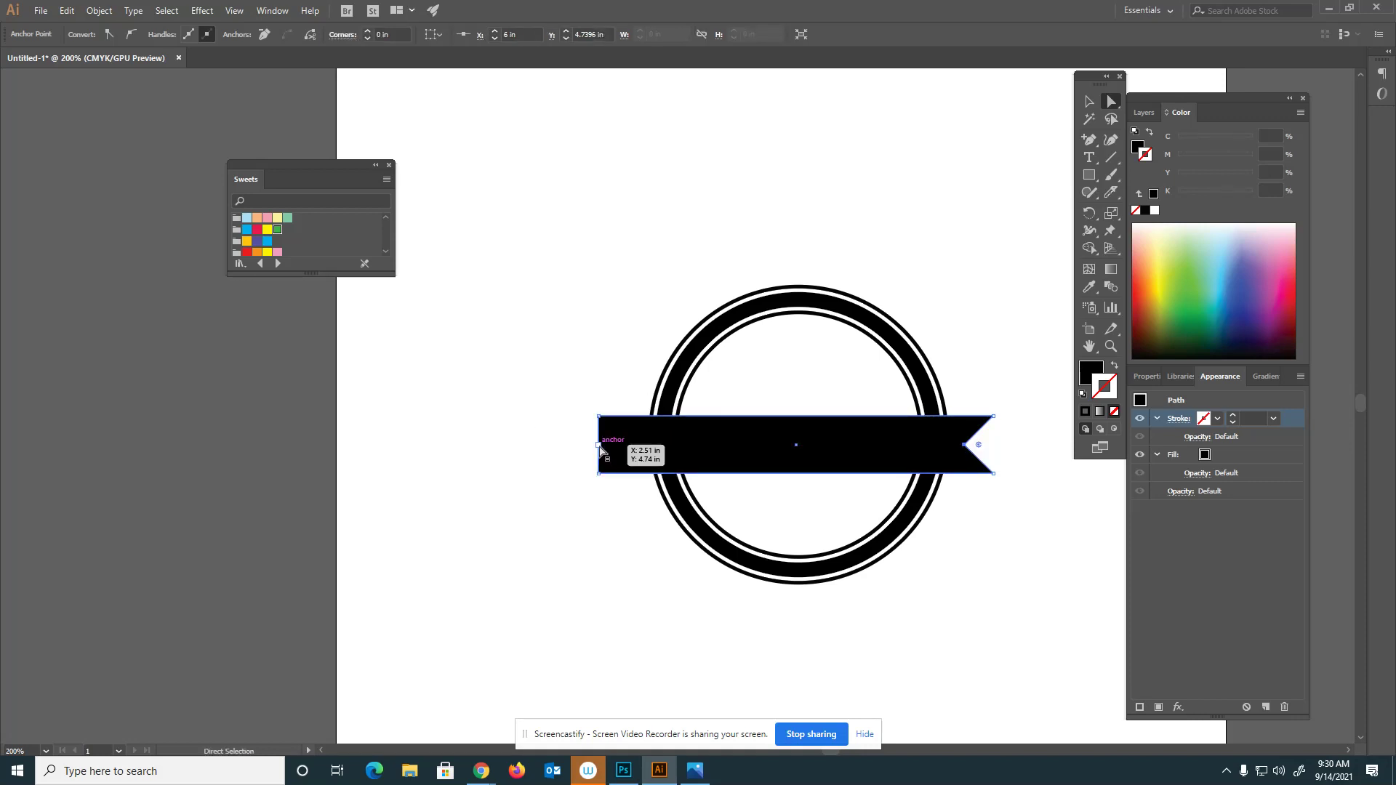
left_click_drag(598, 445, 626, 446)
left_click_drag(628, 446, 637, 446)
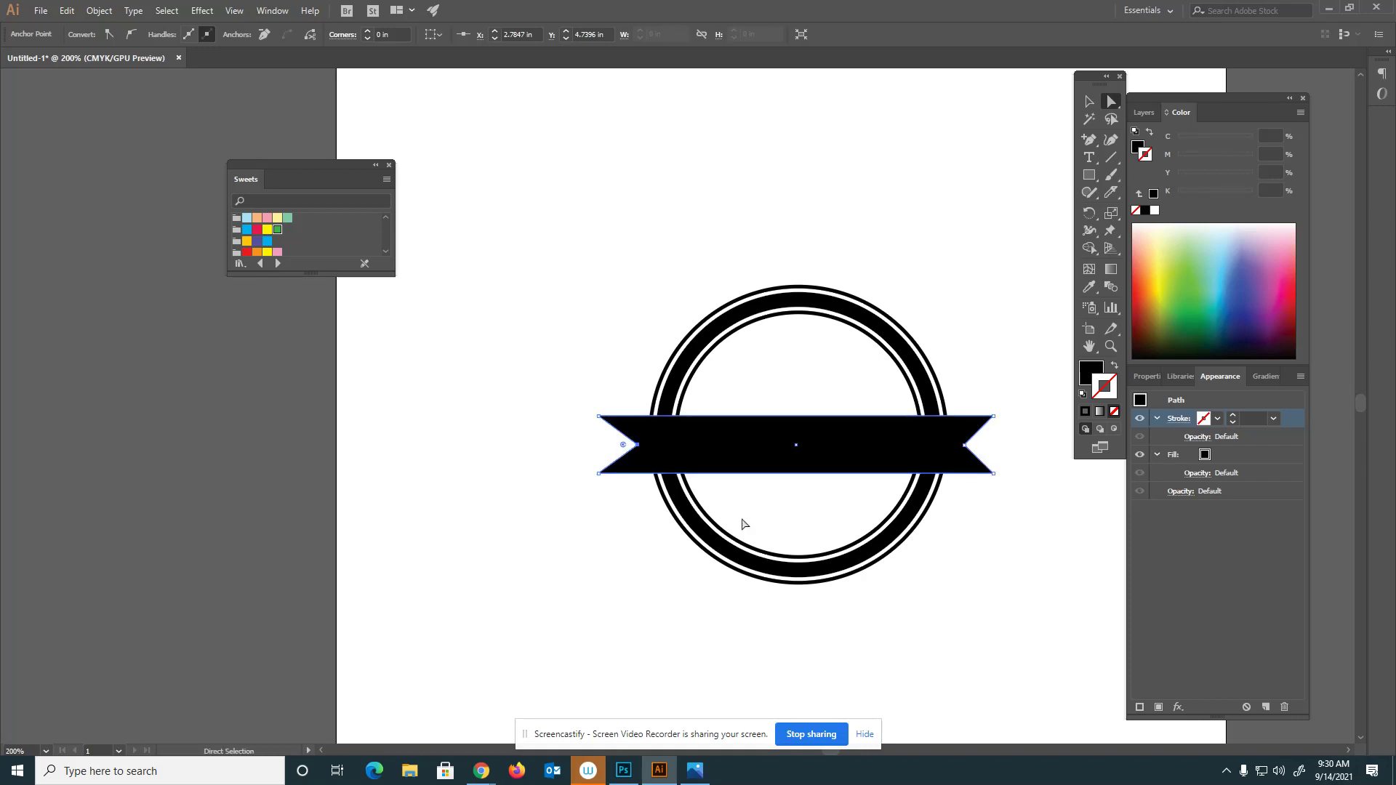
left_click(1015, 558)
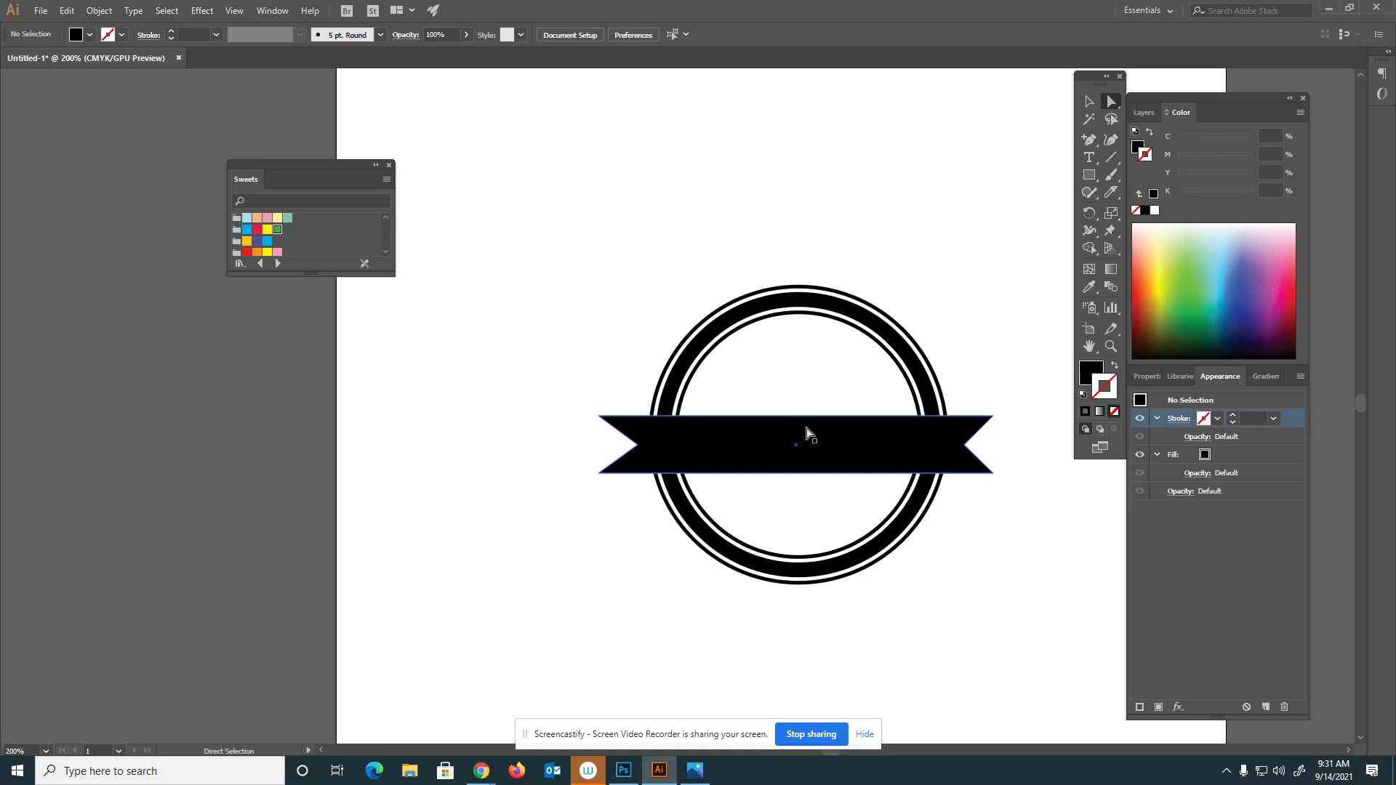
- Type 'Premium' in white text on the banner
left_click(1089, 158)
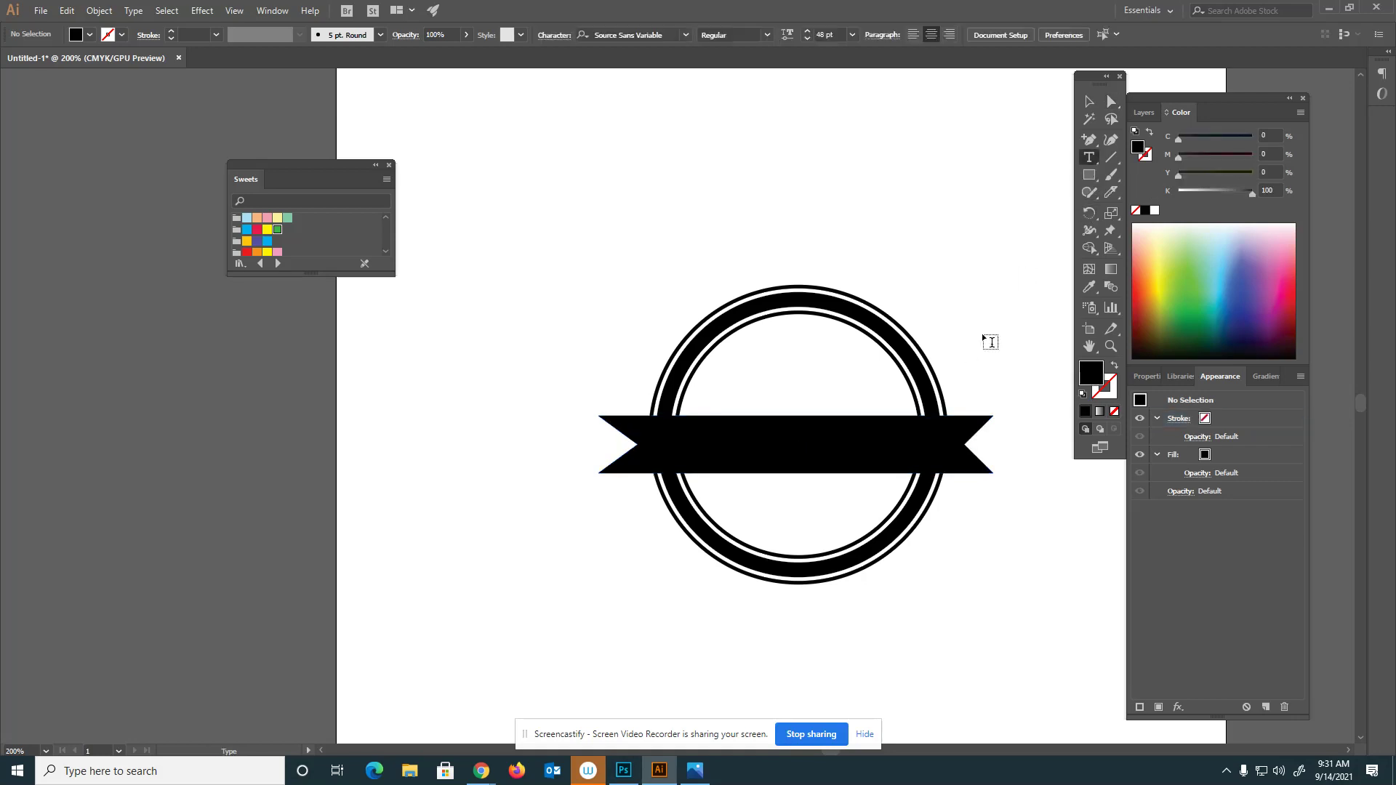
left_click(805, 451)
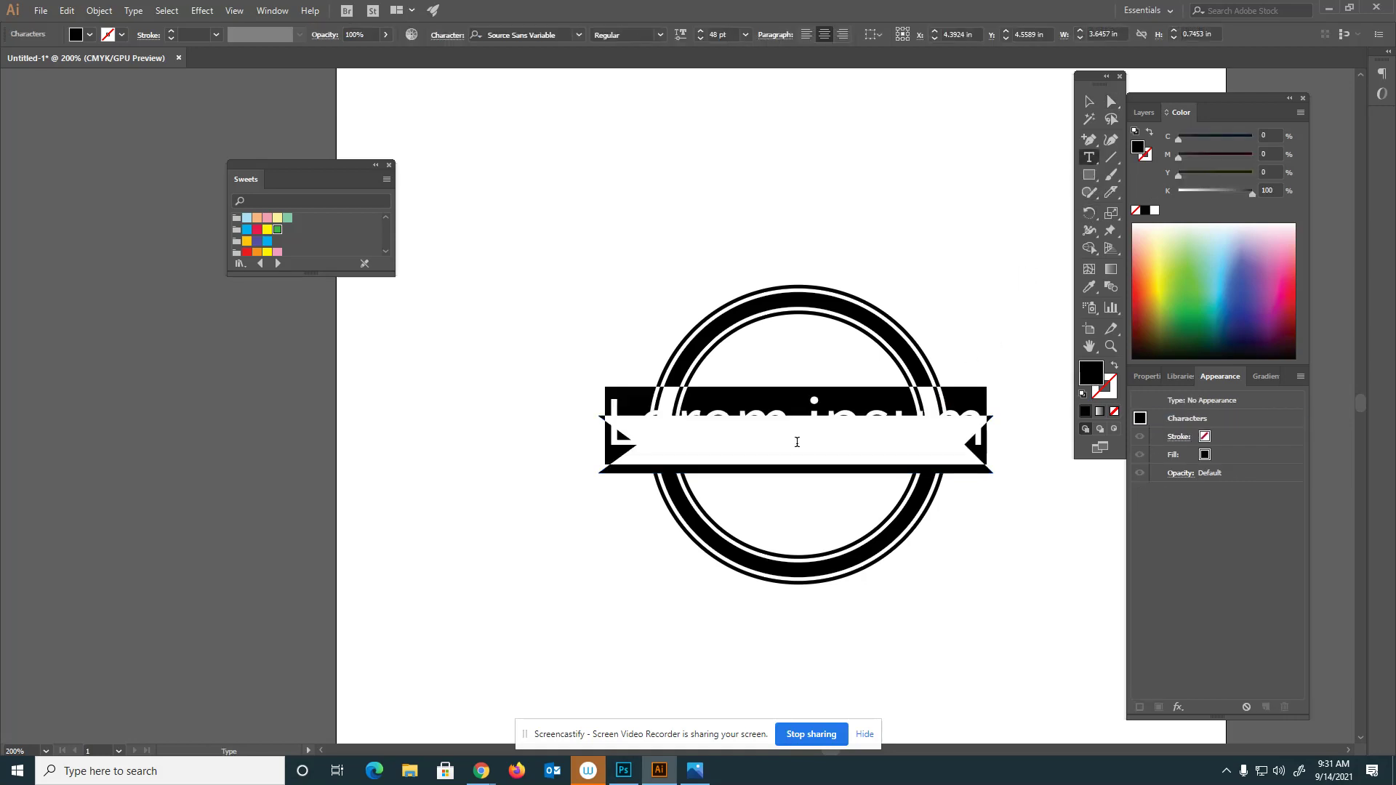
double_click(1086, 376)
left_click(908, 155)
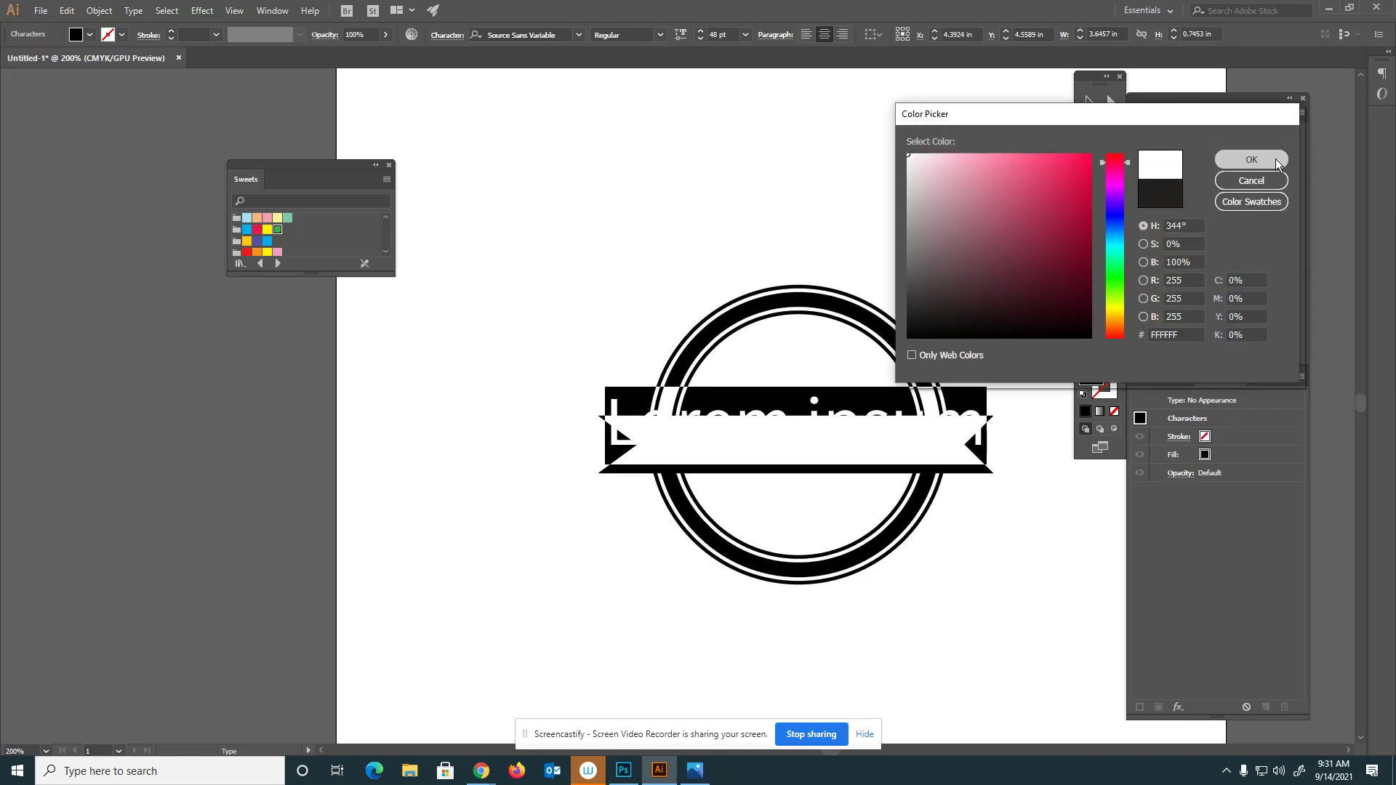
left_click(1251, 160)
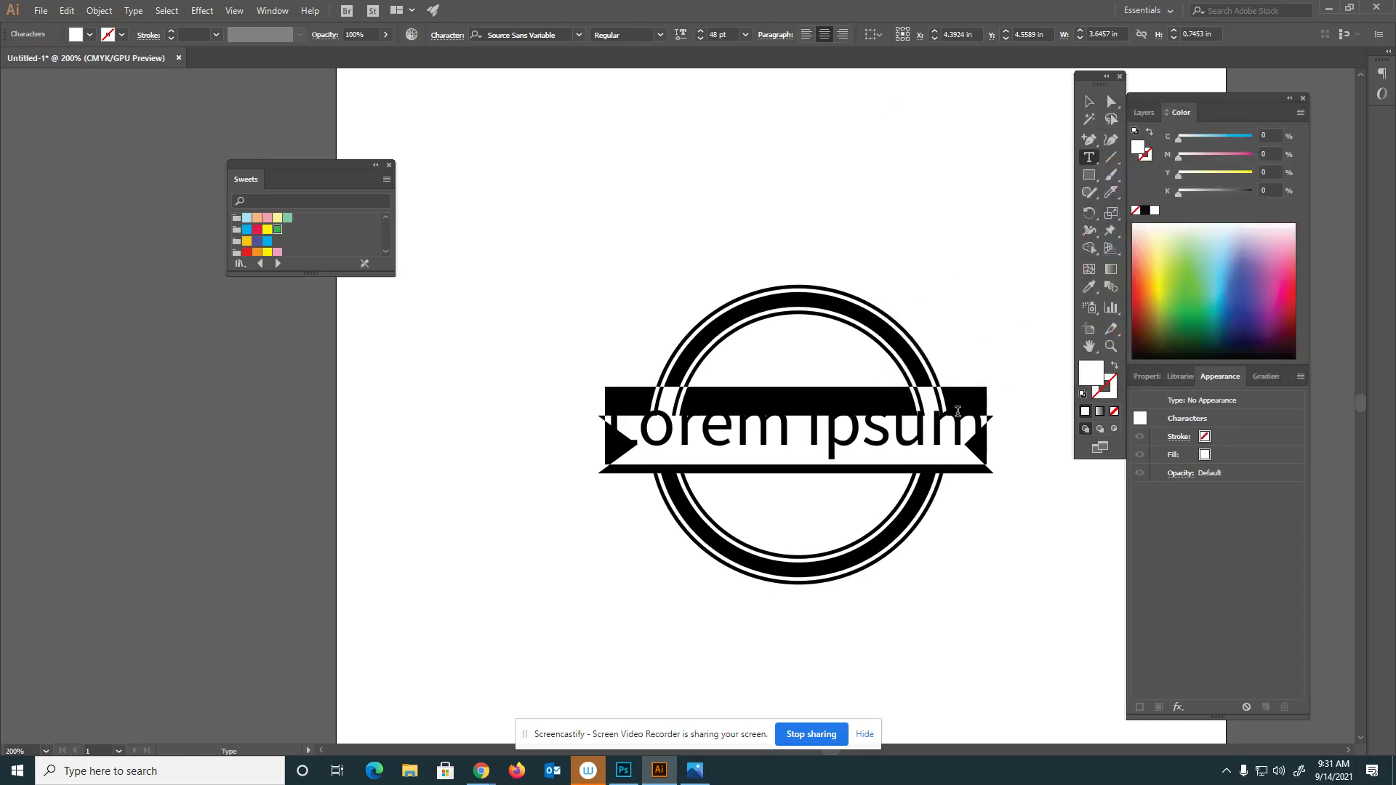
type("Prem")
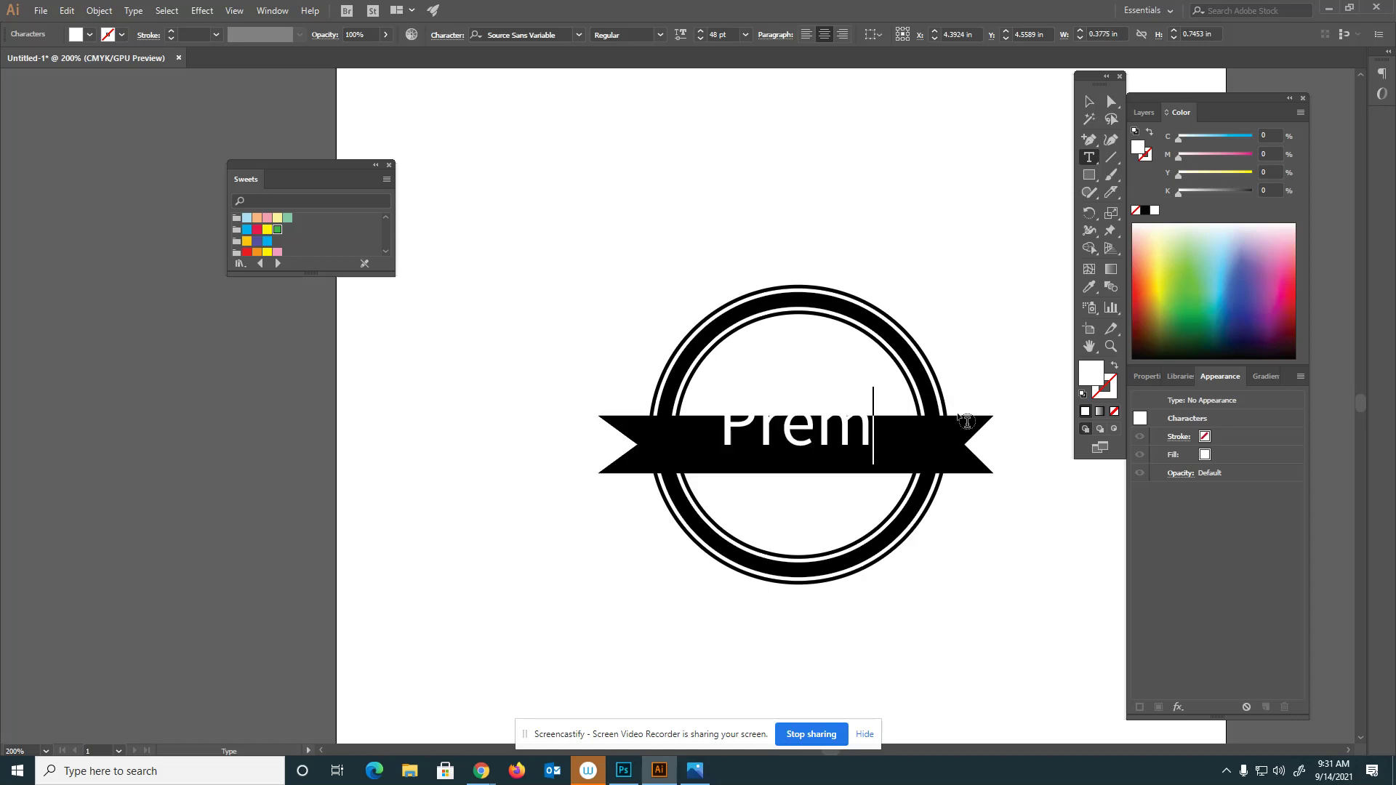
type("ium")
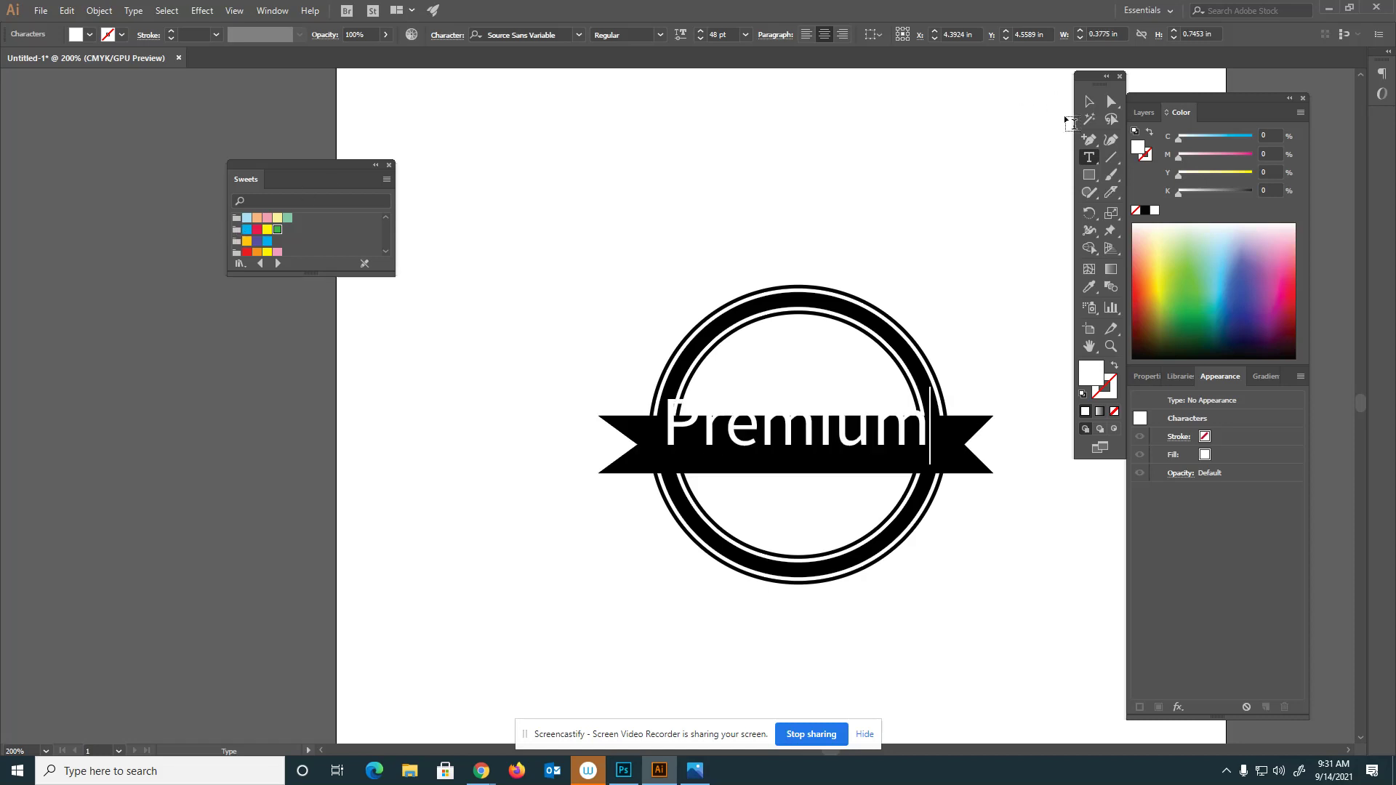
- Move the Premium text down onto the banner and select its characters
left_click(1088, 103)
mouse_move(927, 427)
left_mouse_down()
mouse_move(929, 458)
mouse_move(931, 445)
left_mouse_up()
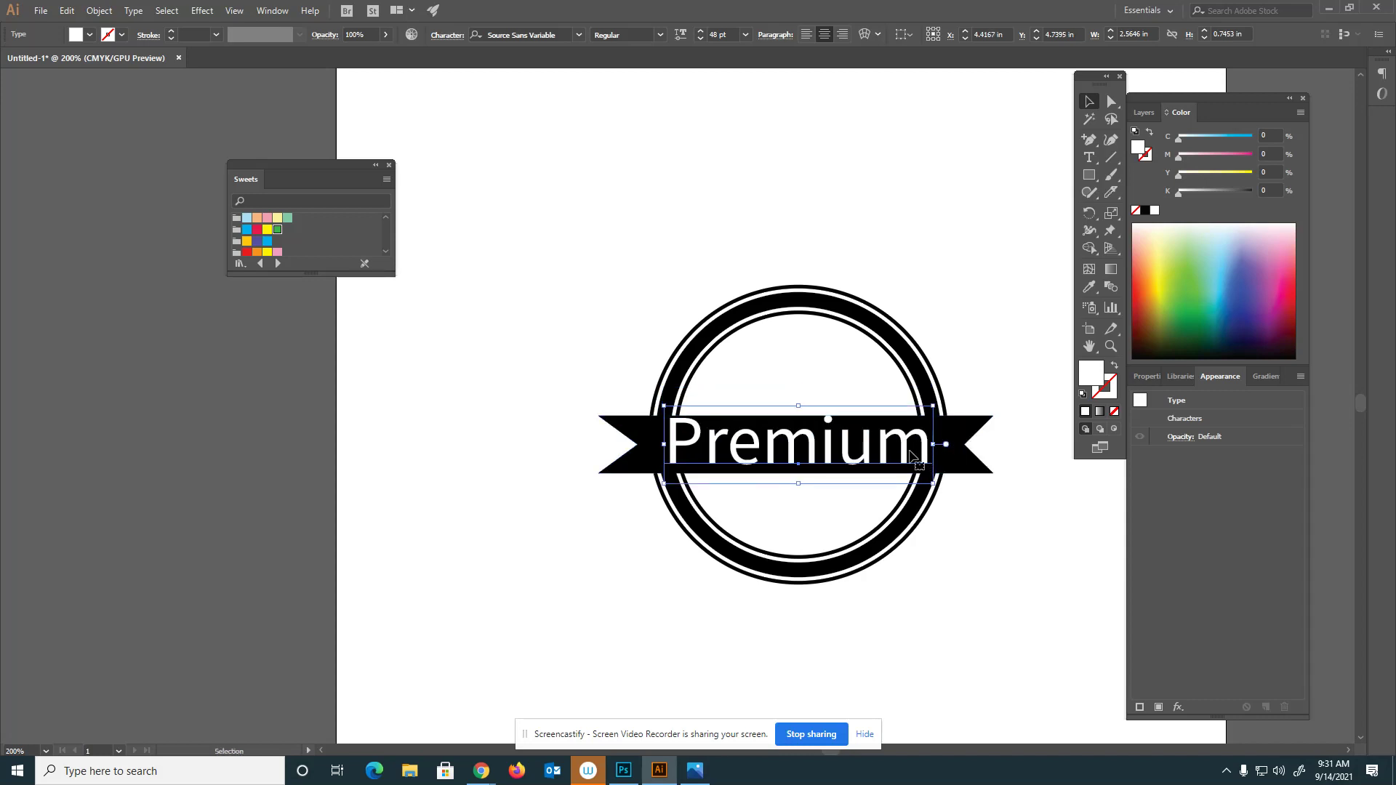
double_click(910, 456)
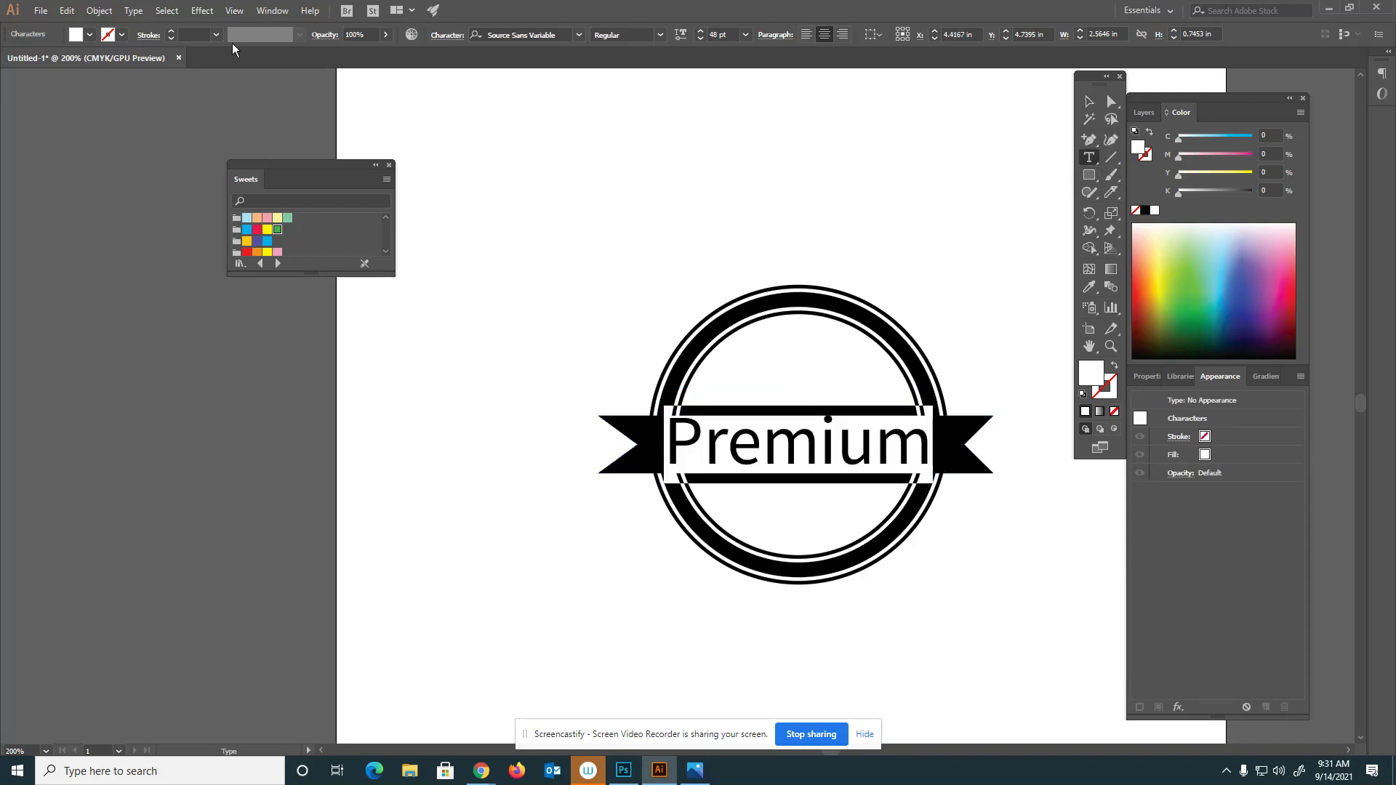
- Set Premium in Afta sans at 37 pt, then deselect it
left_click(577, 34)
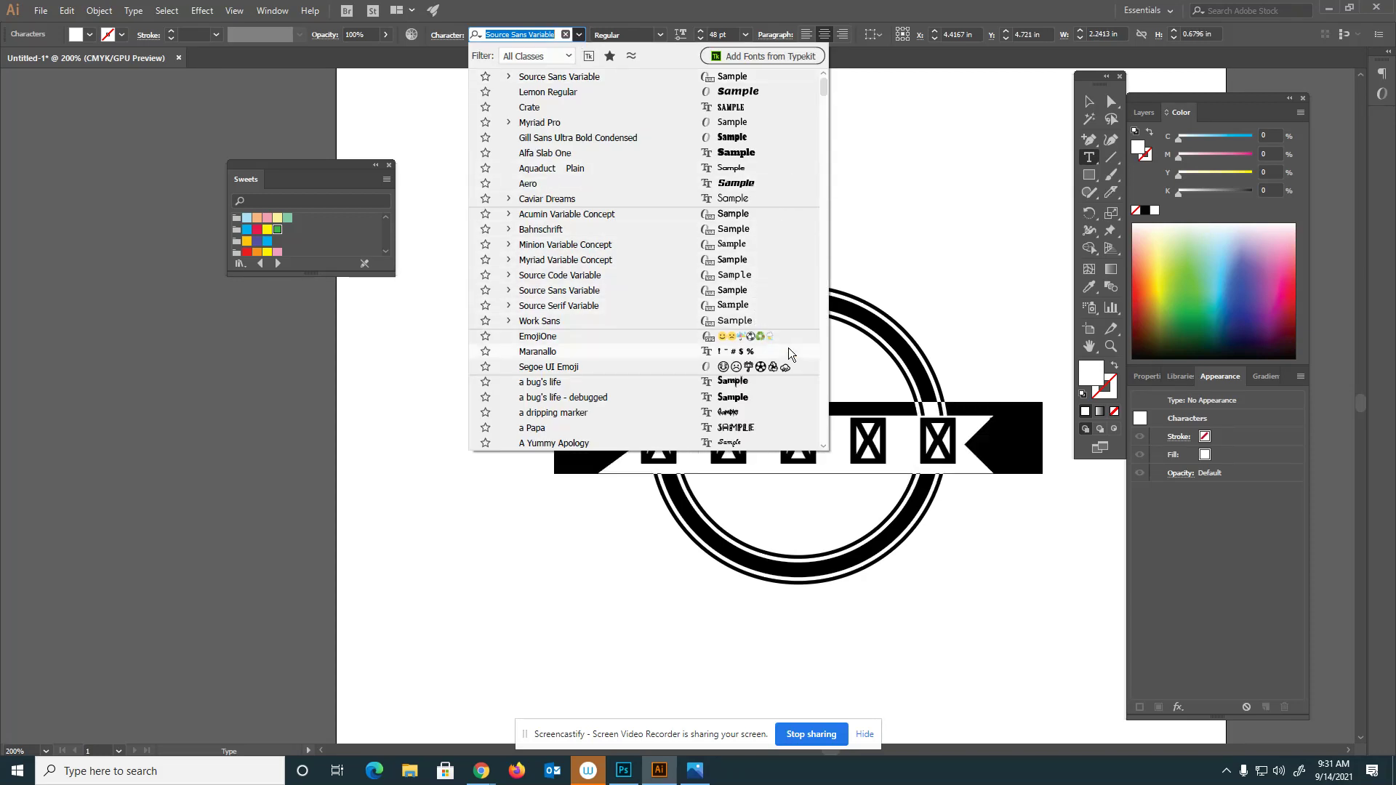
left_click(824, 429)
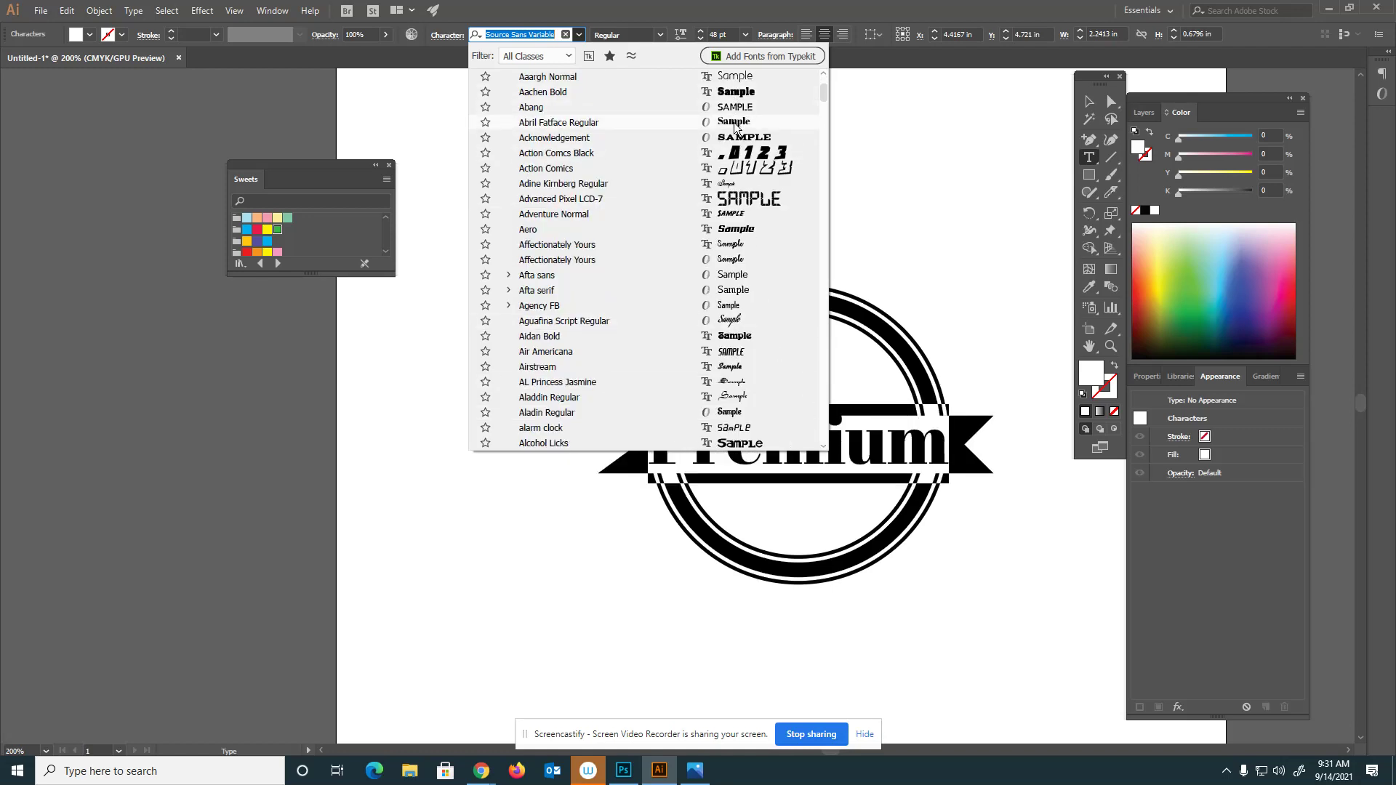
key("Escape")
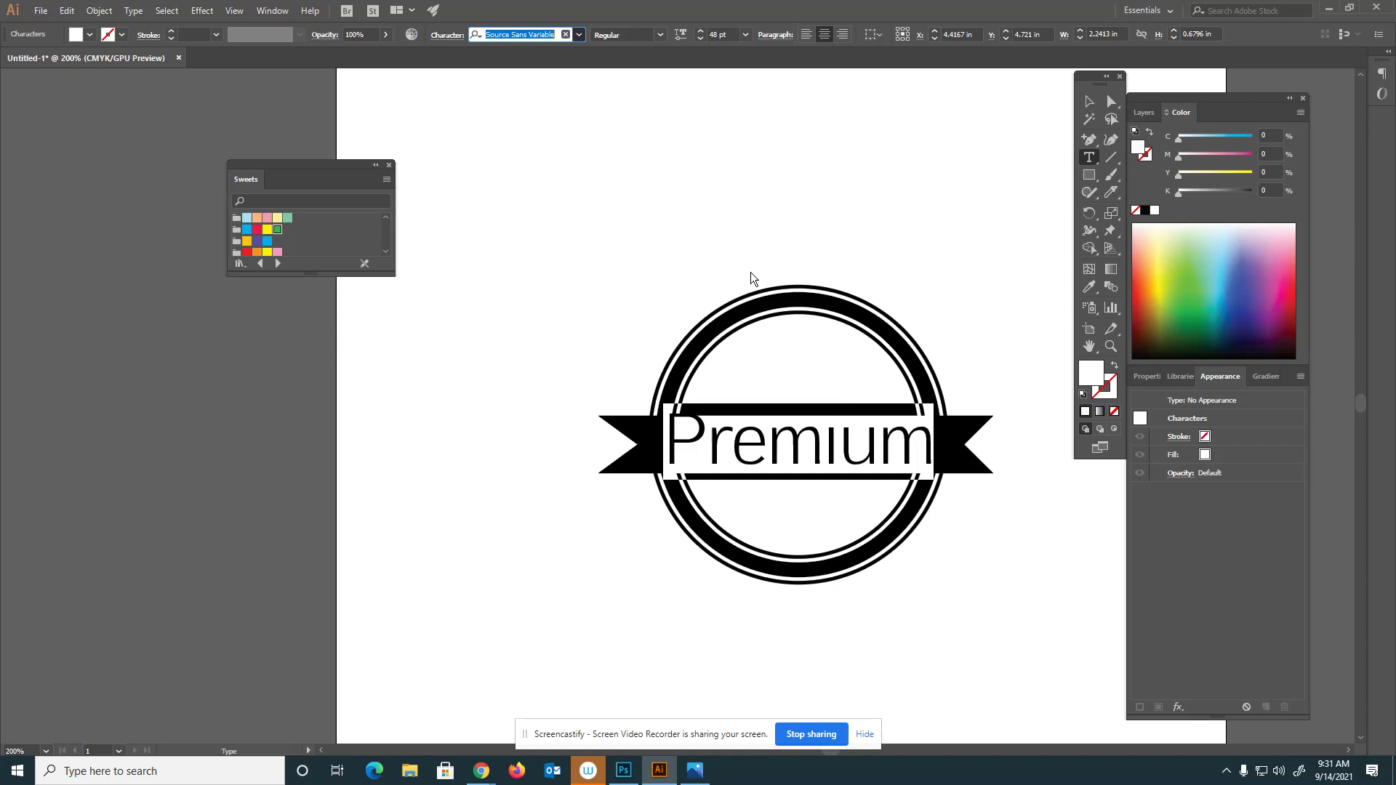
left_click(653, 40)
left_click(653, 40)
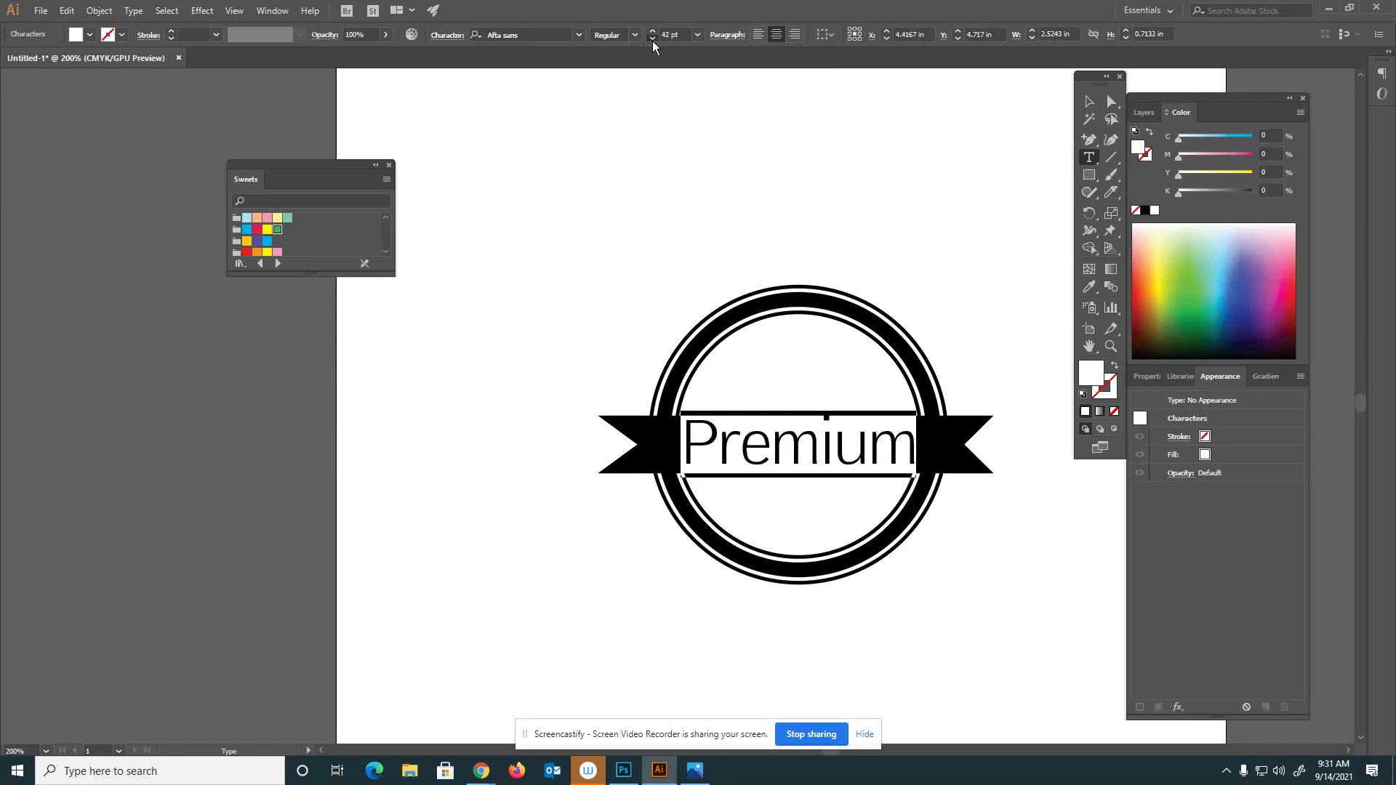
left_click(652, 40)
left_click(652, 40)
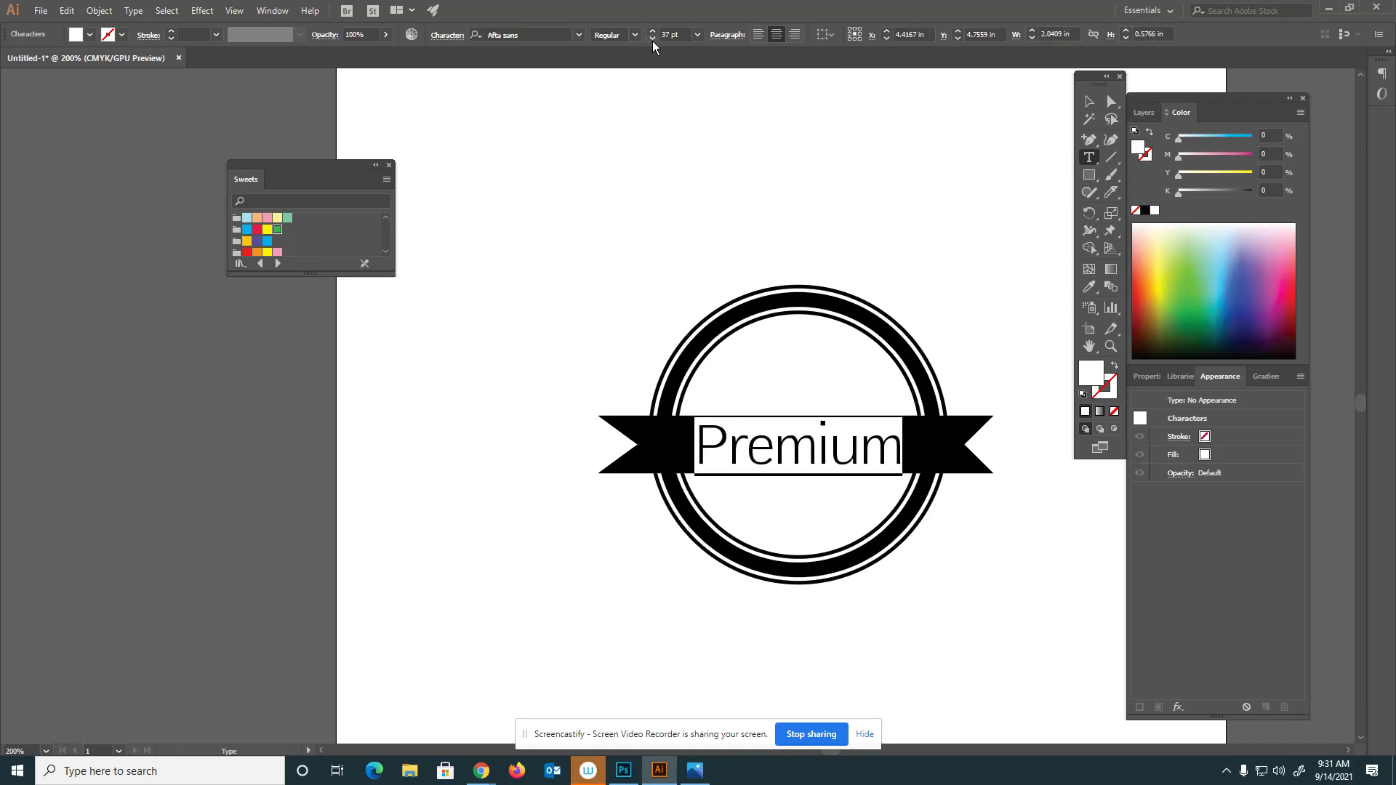
left_click(854, 141)
key("v")
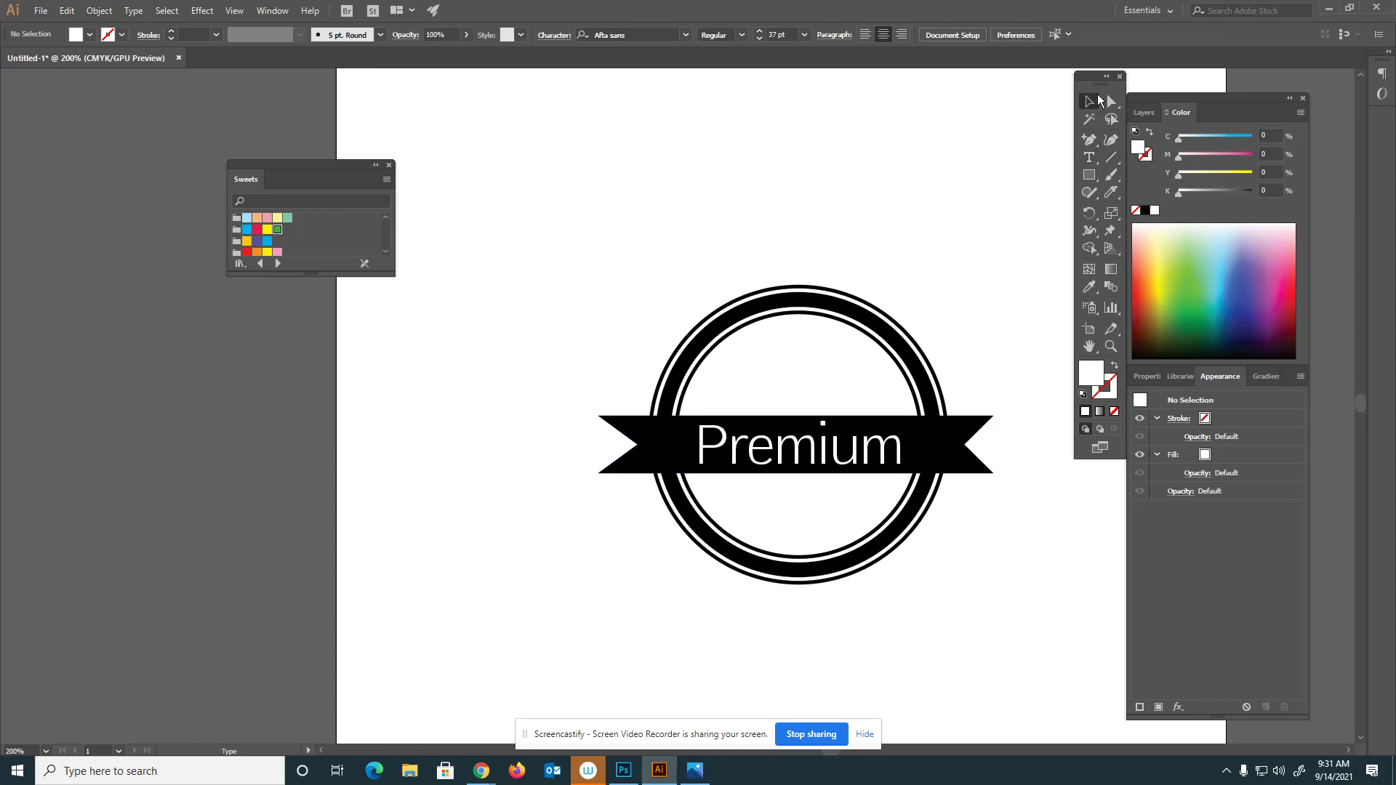
left_click(854, 458)
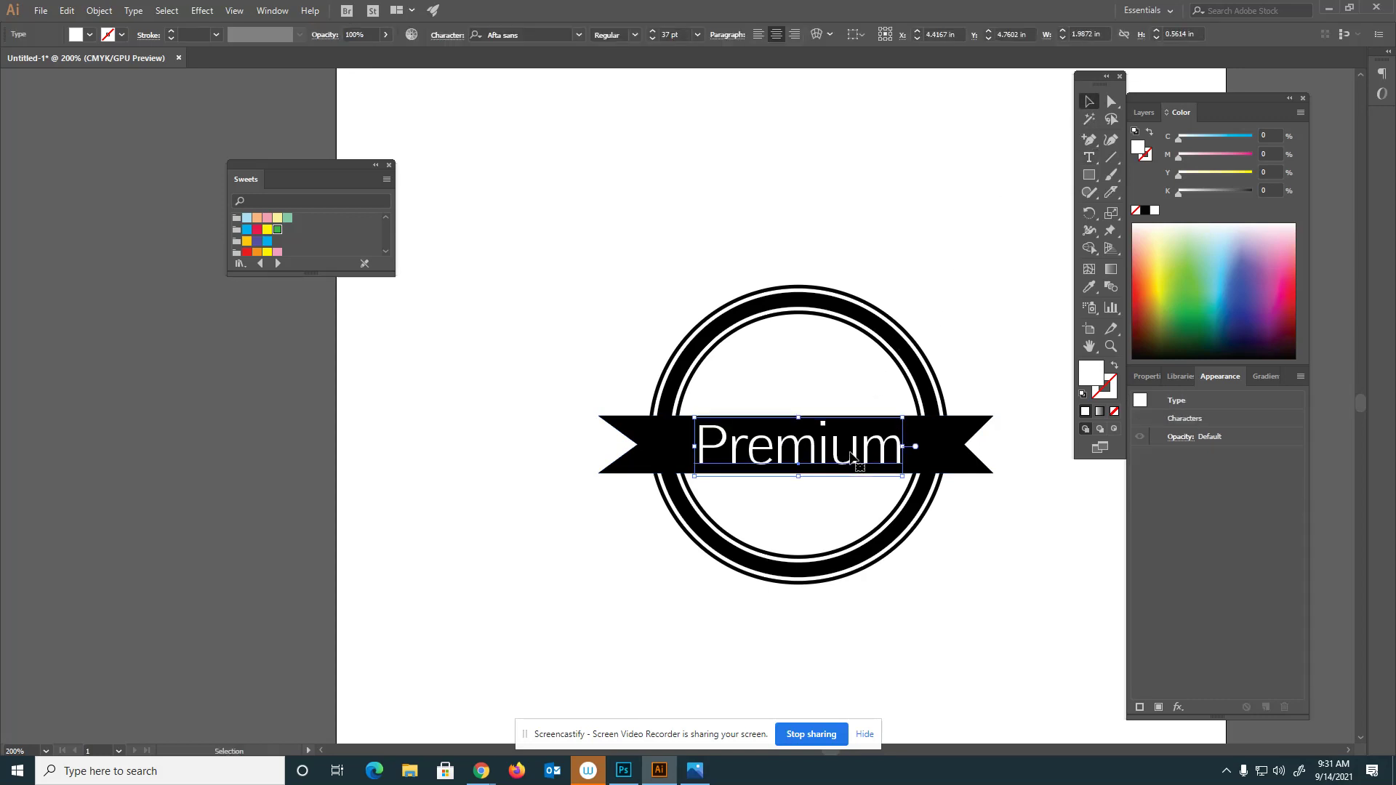
left_click(921, 335)
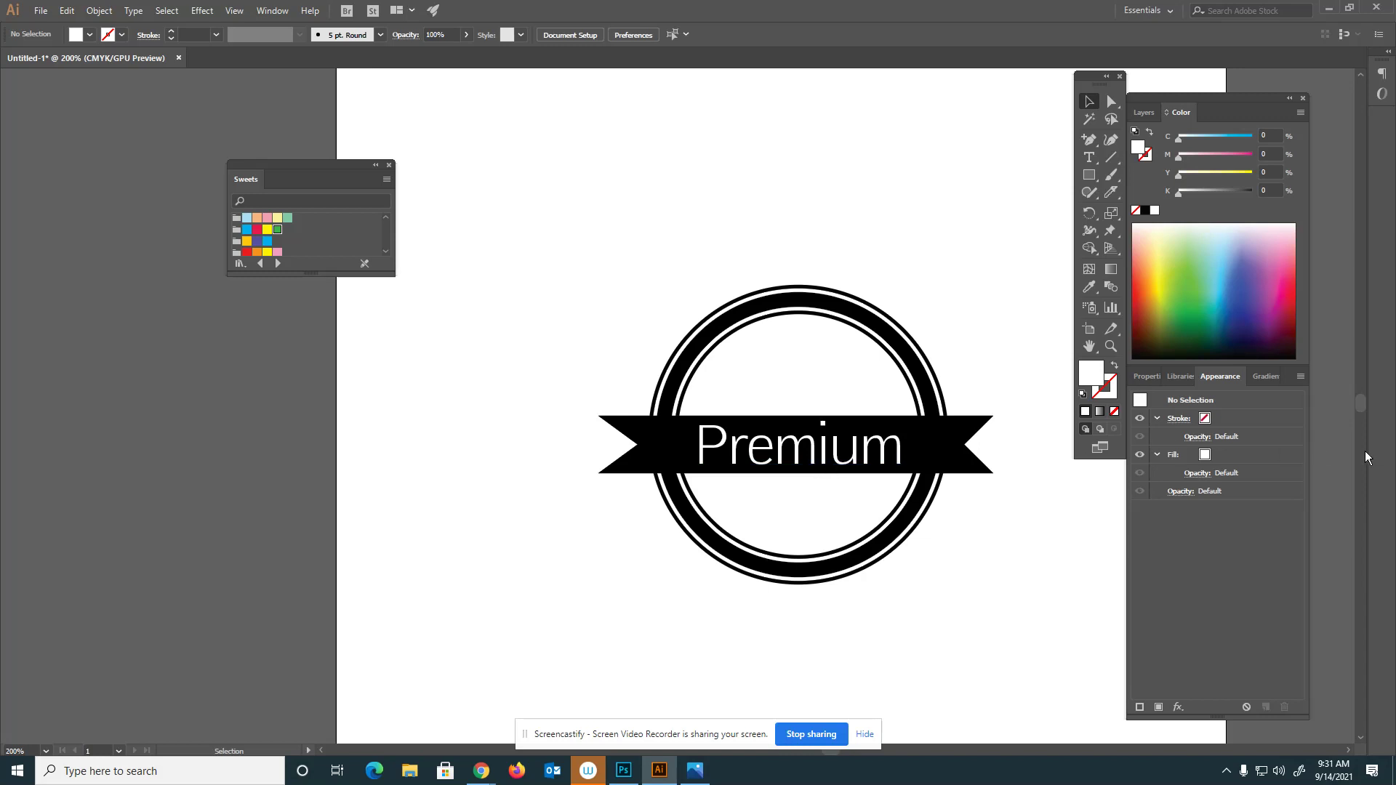
left_click(878, 456)
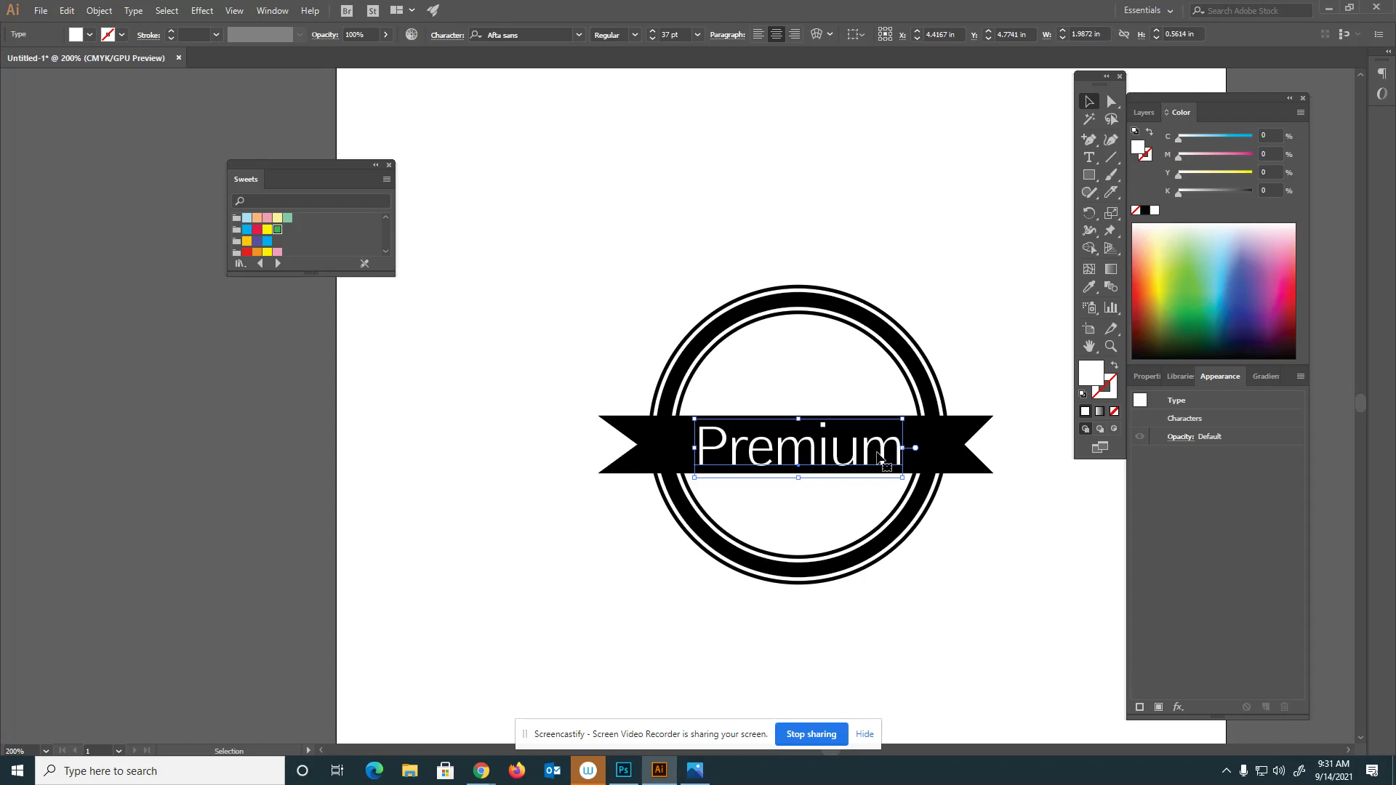
left_click(992, 338)
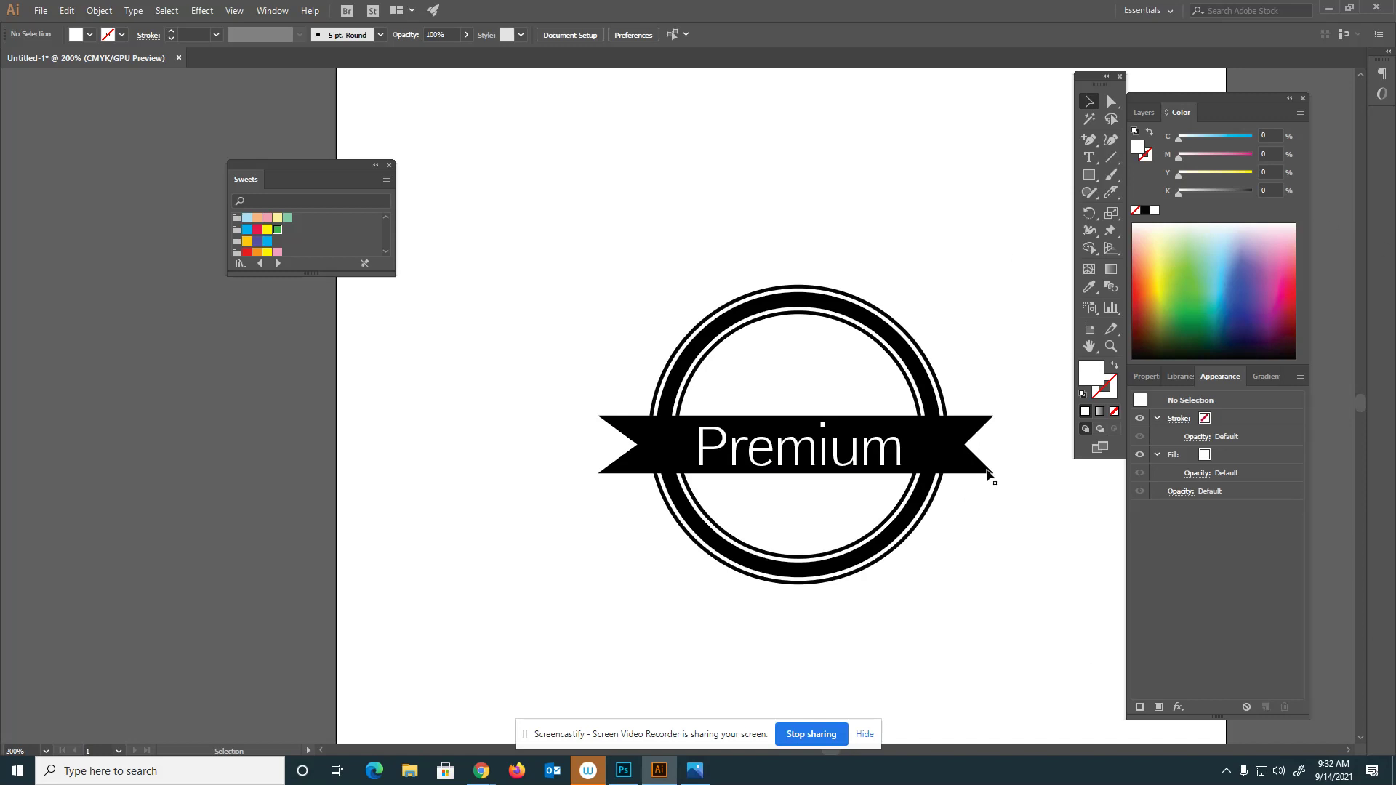
- Move Premium up above the banner and select its characters for editing
left_click_drag(826, 464, 827, 397)
key("t")
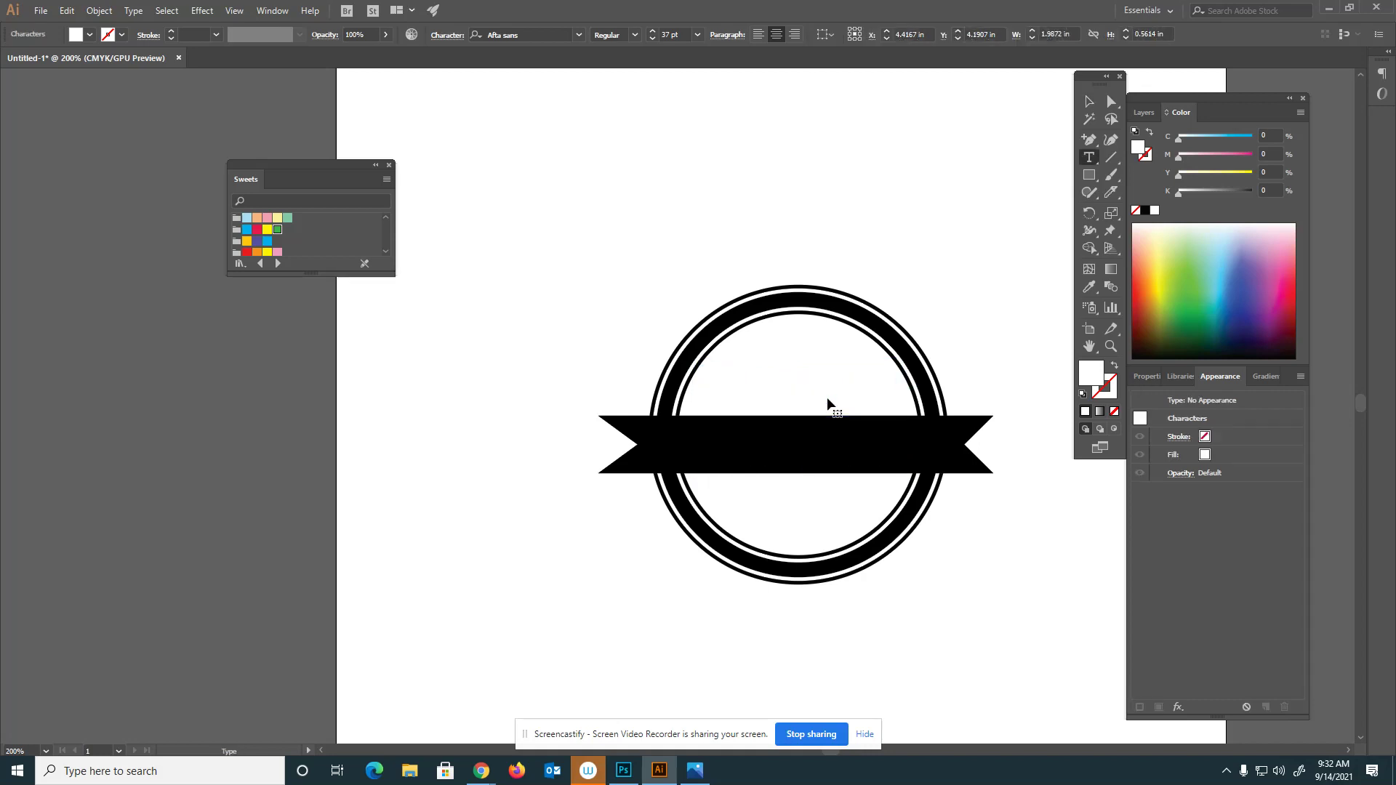
double_click(826, 397)
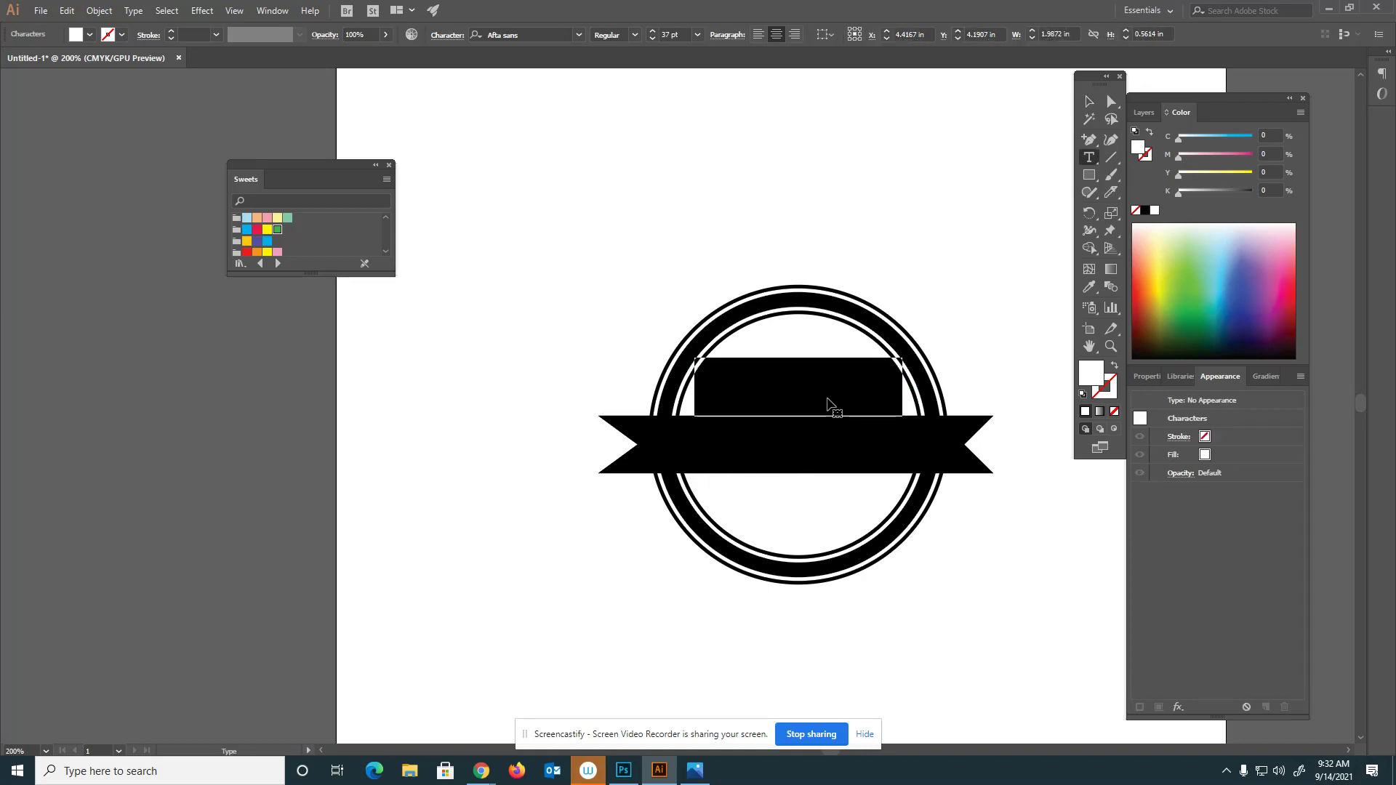
- Reduce Premium to 26 pt and give it a black fill
left_click(655, 38)
left_click(655, 38)
left_click(654, 38)
left_click(654, 38)
left_click(655, 38)
left_click(654, 38)
left_click(654, 38)
left_click(655, 37)
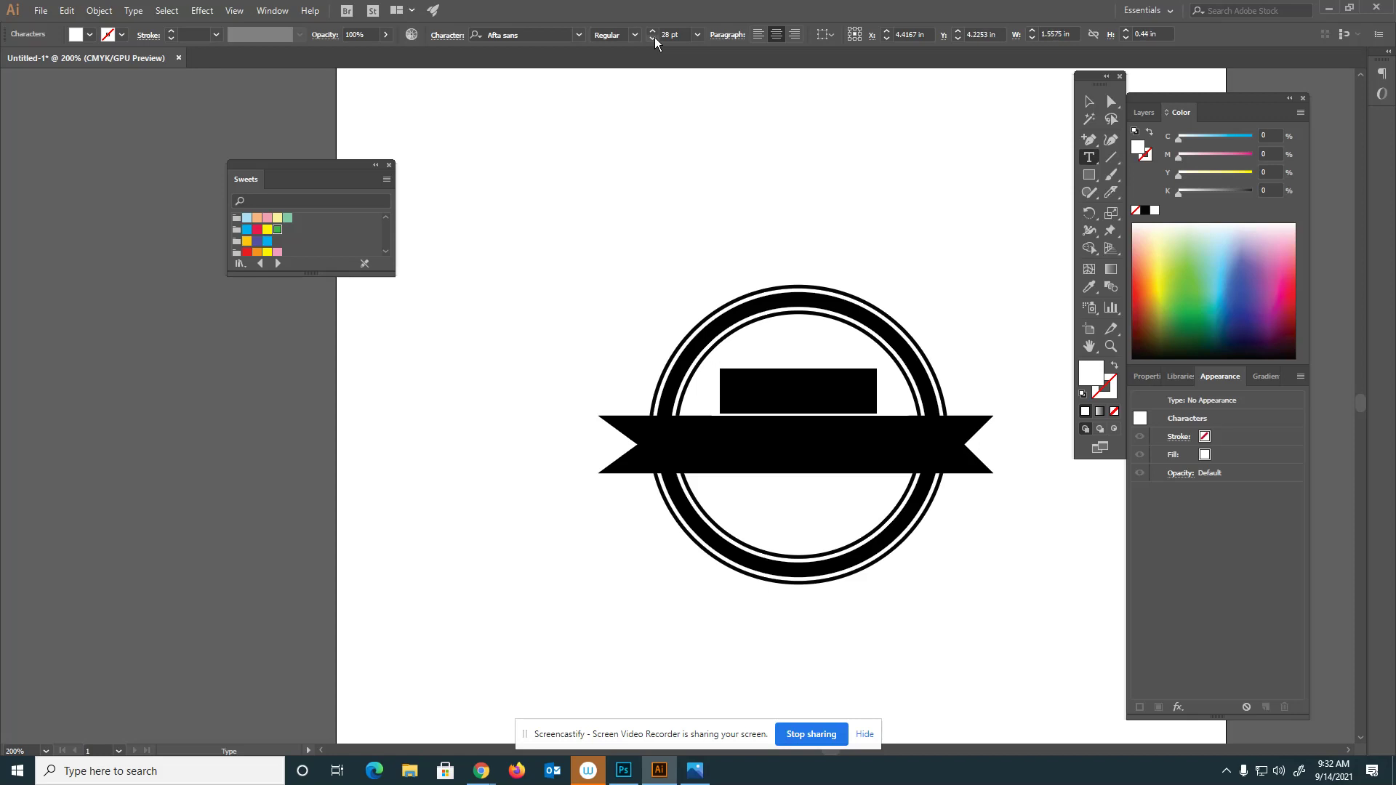
left_click(655, 38)
left_click(655, 38)
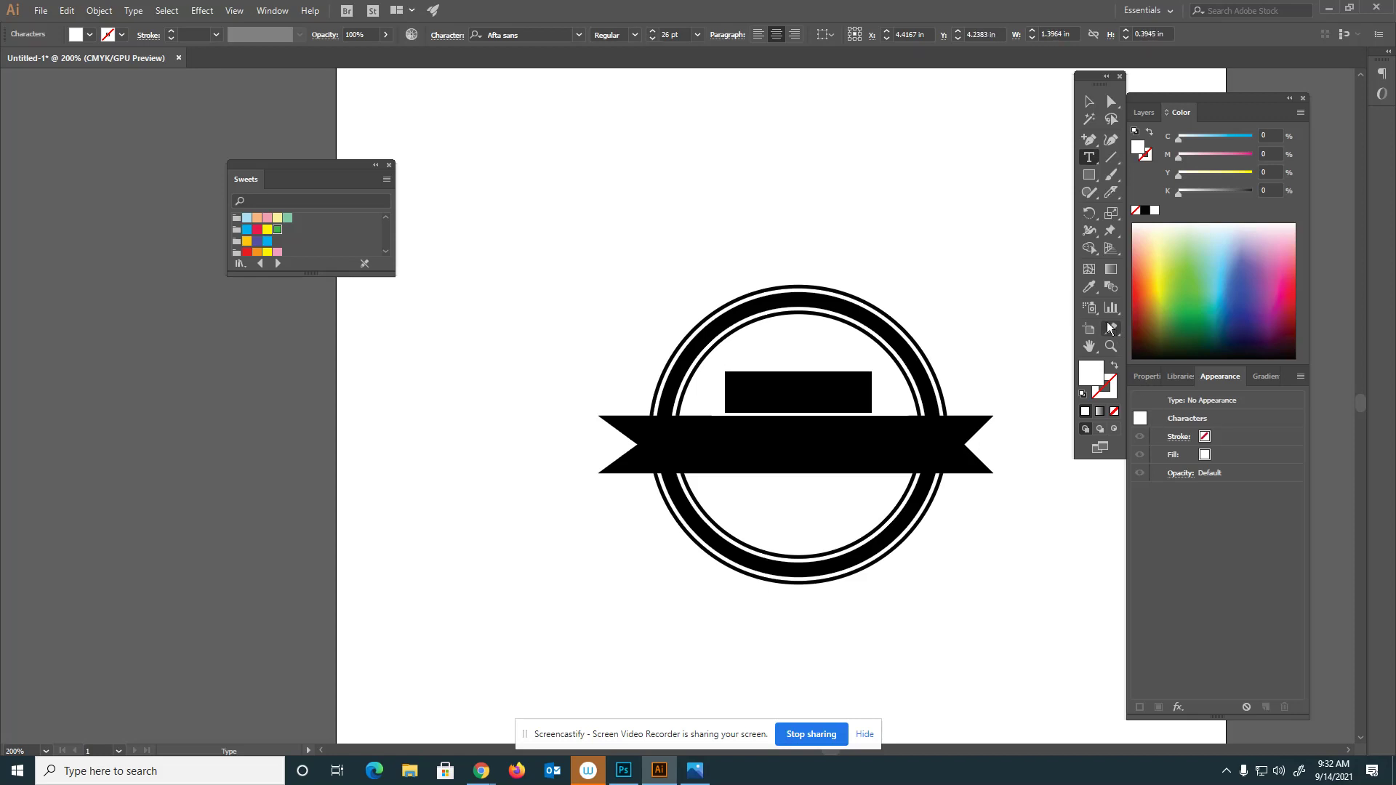
double_click(1089, 379)
left_click(909, 337)
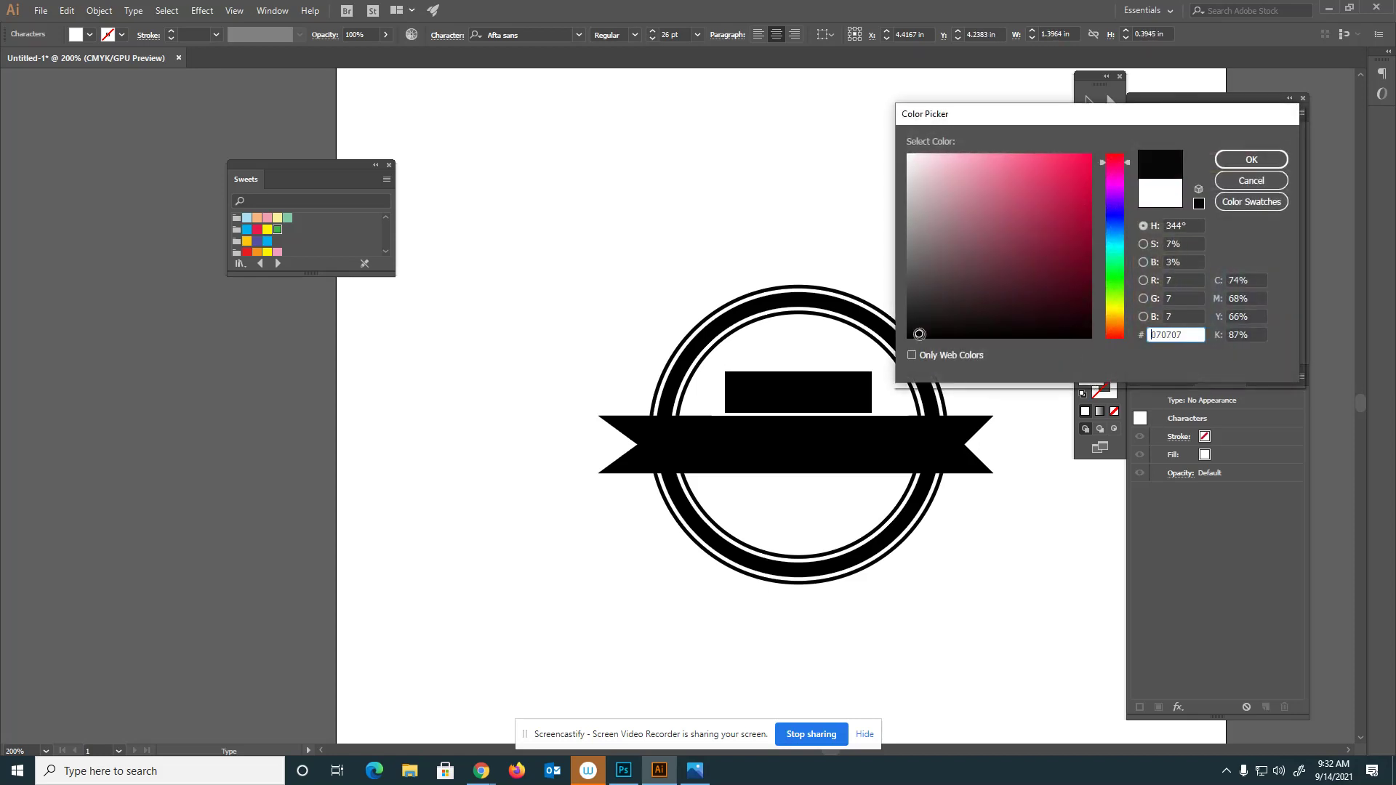
- Confirm black for Premium, then type the banner word Vintage on the black banner
key("Return")
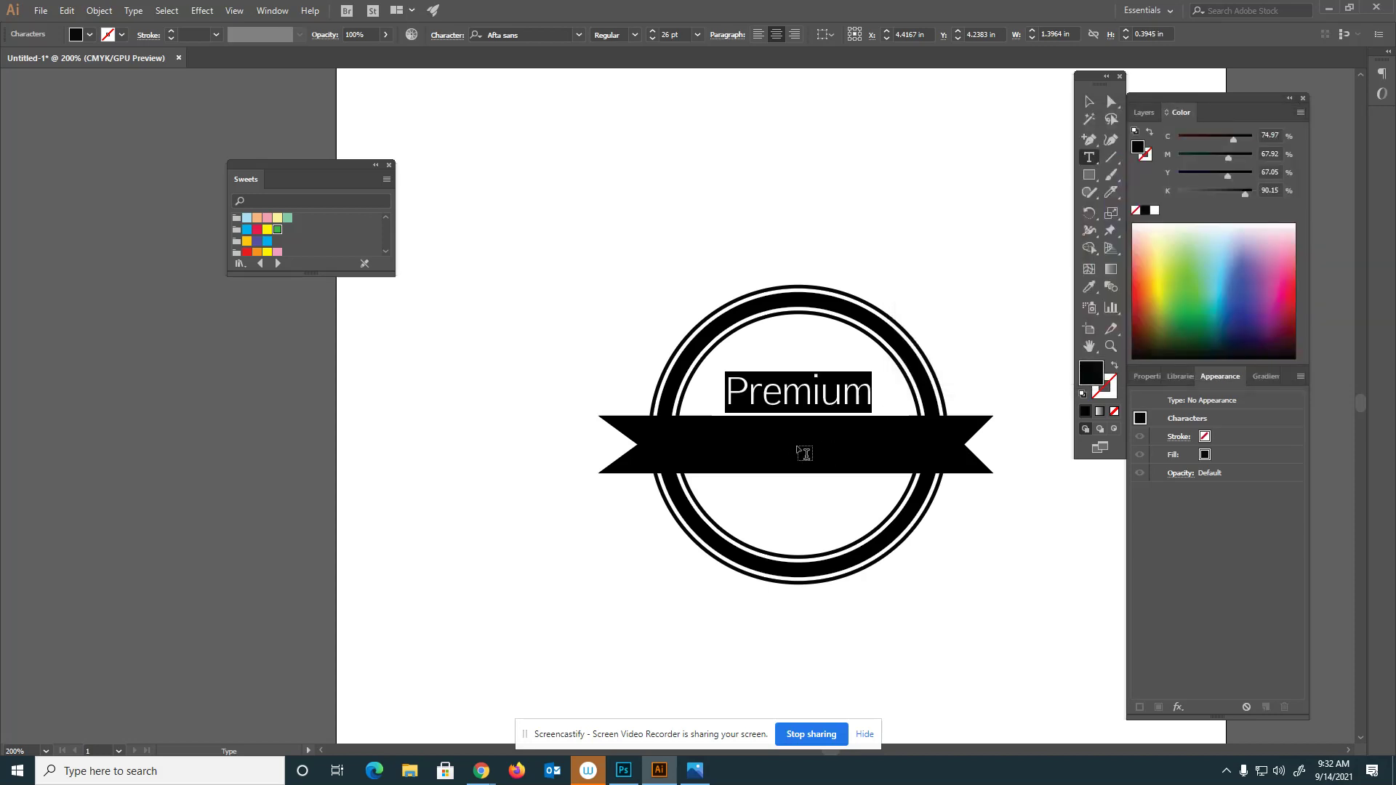
key("Escape")
left_click(806, 448)
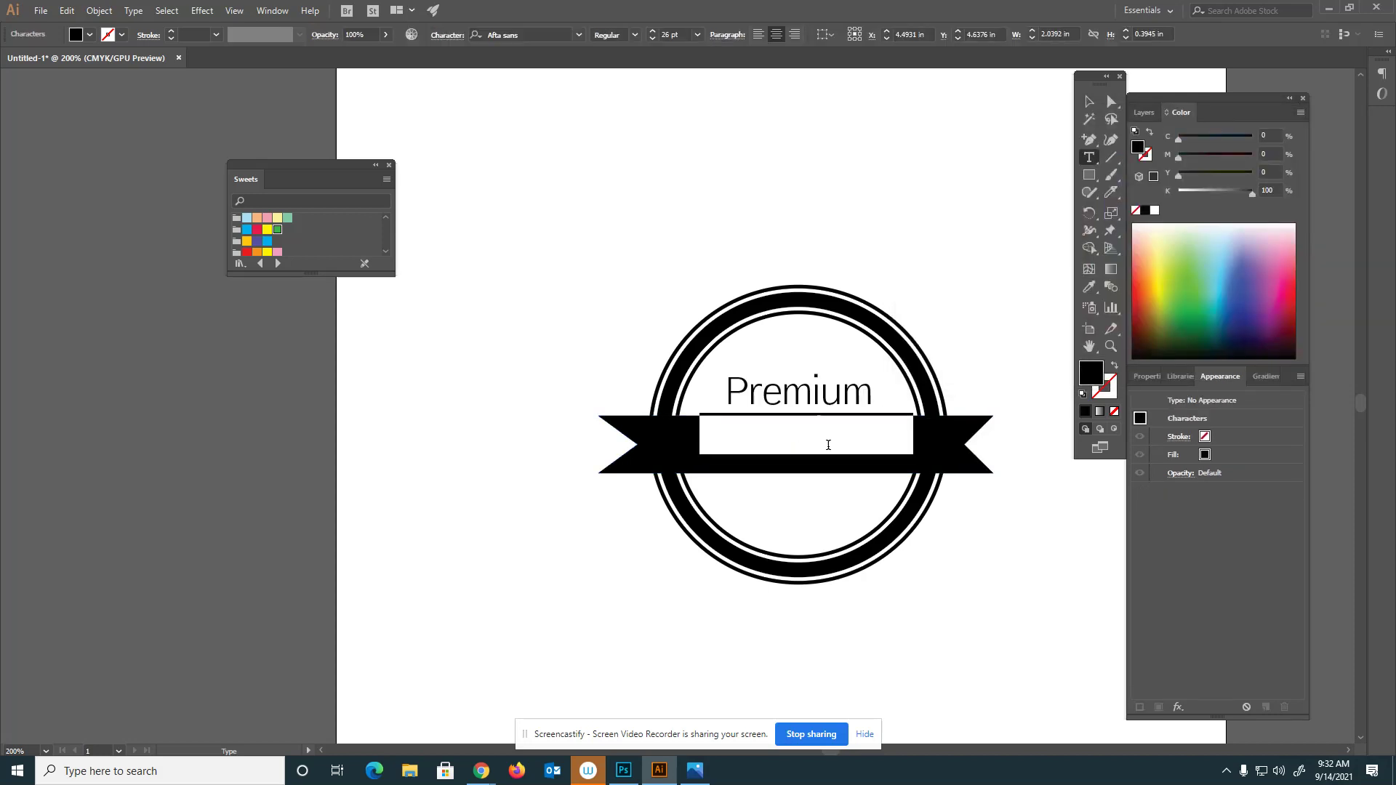
type("Quality")
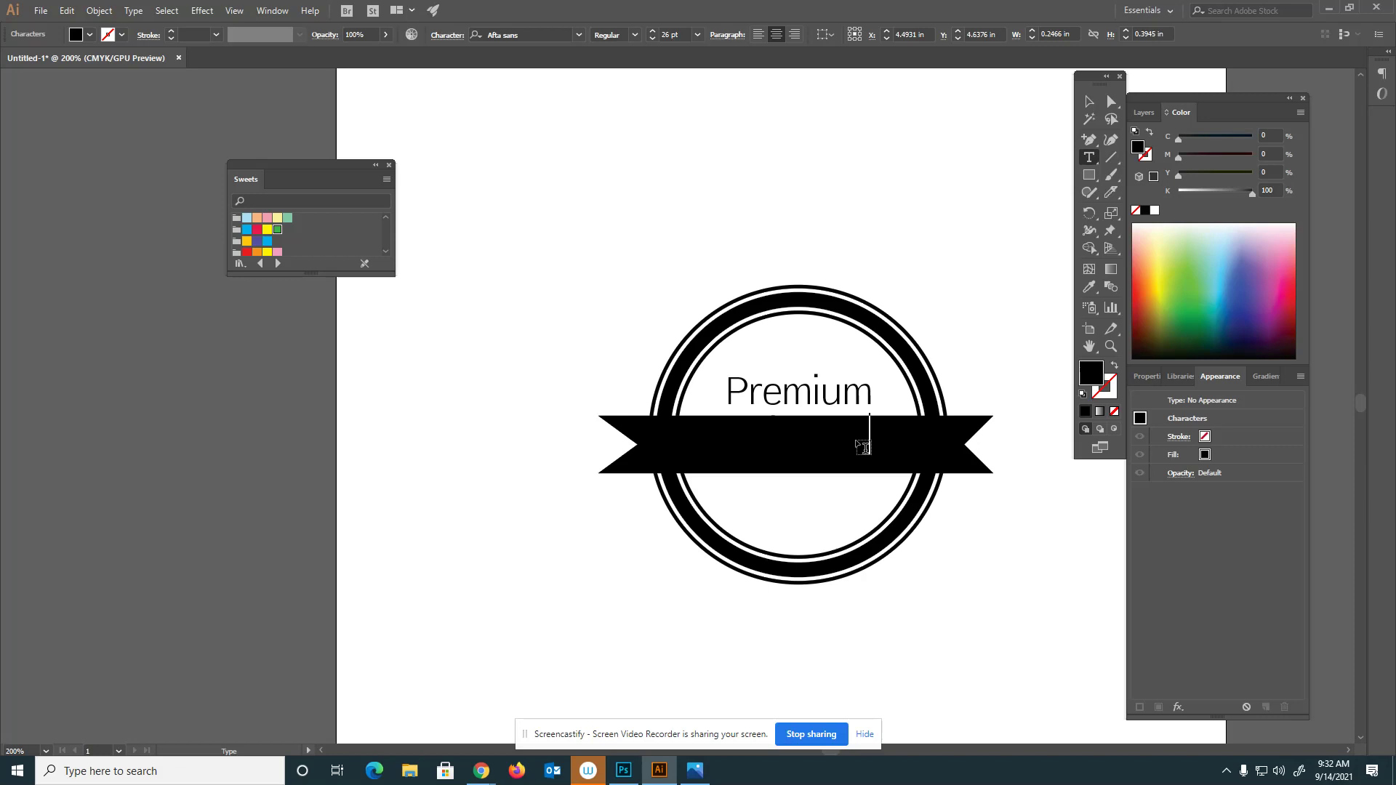
key("ctrl+a")
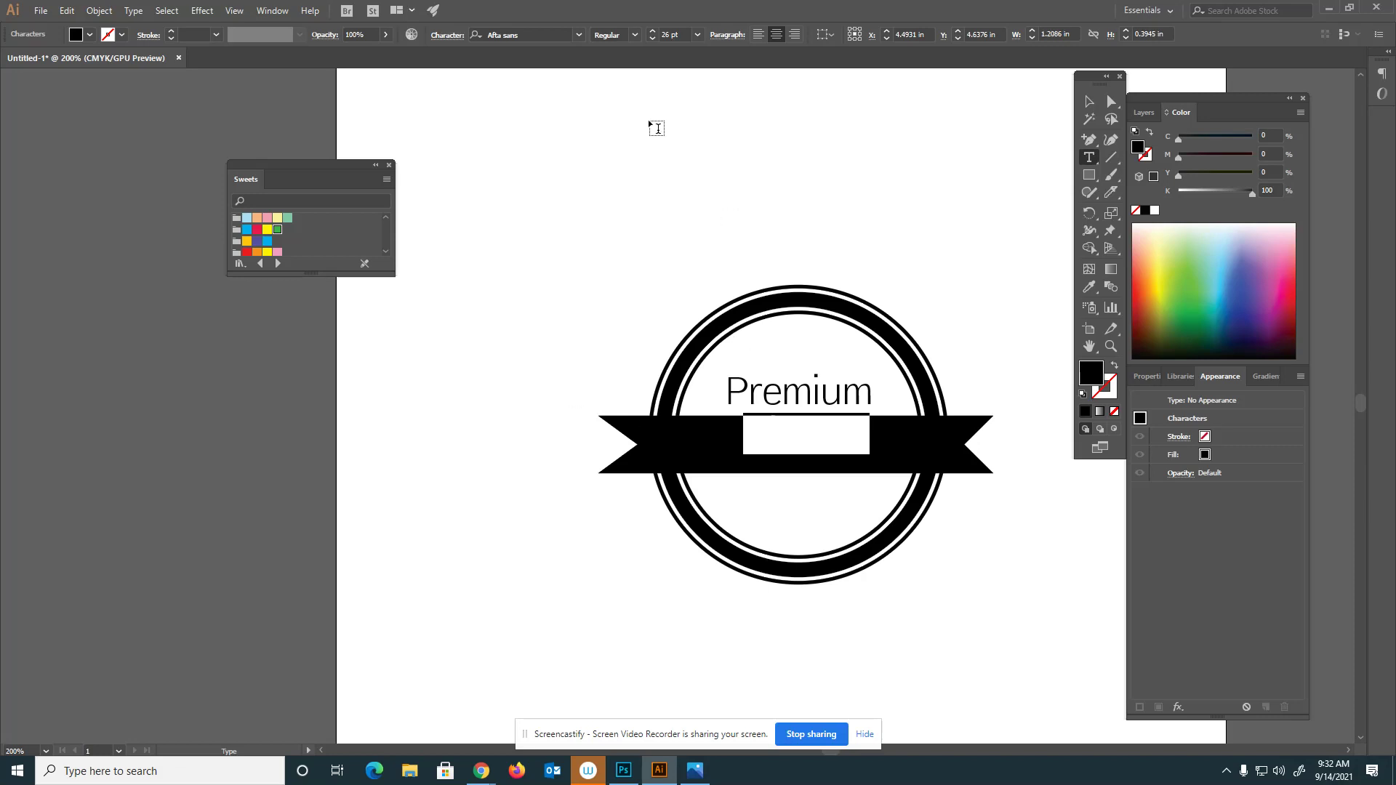
- Colour the Vintage text white and centre it on the banner
double_click(1084, 373)
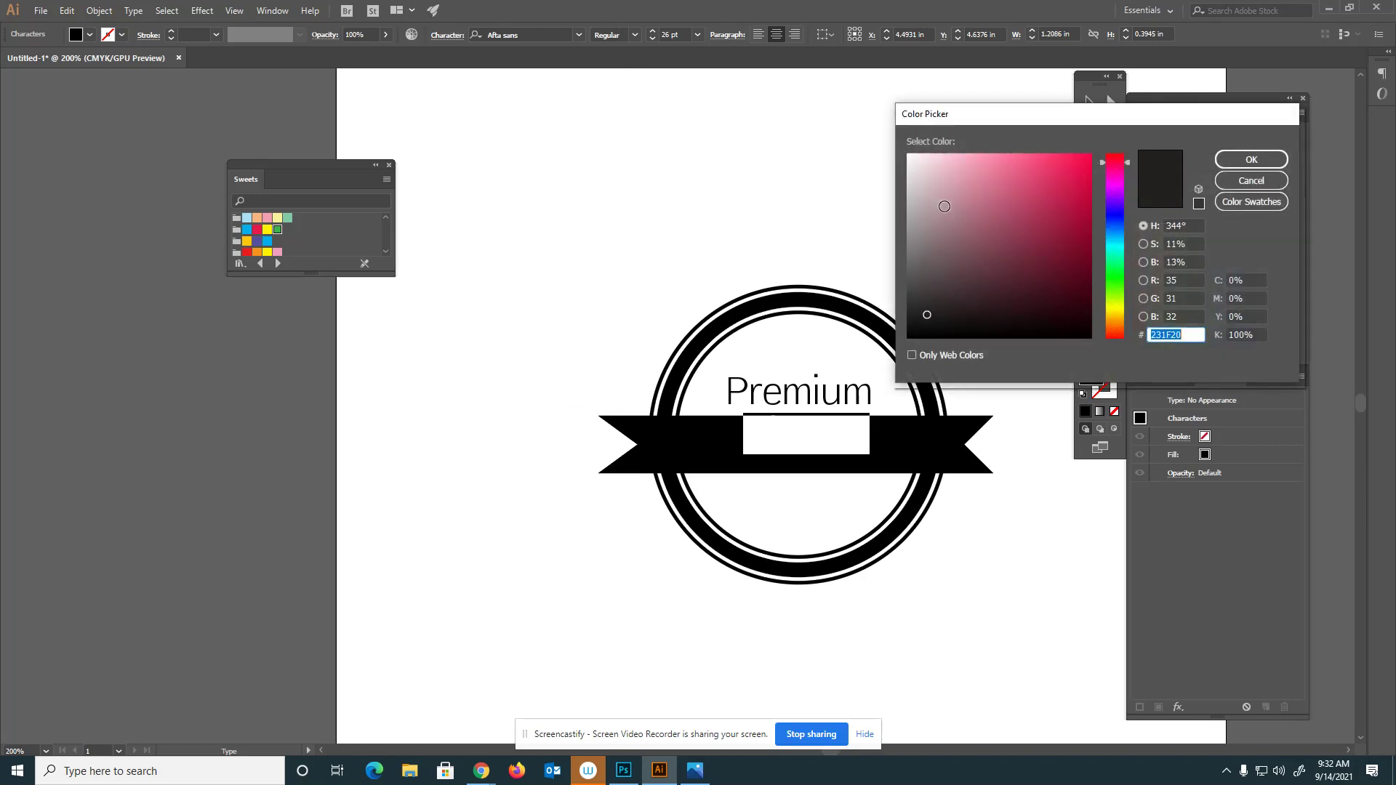
left_click(904, 157)
left_click(1249, 160)
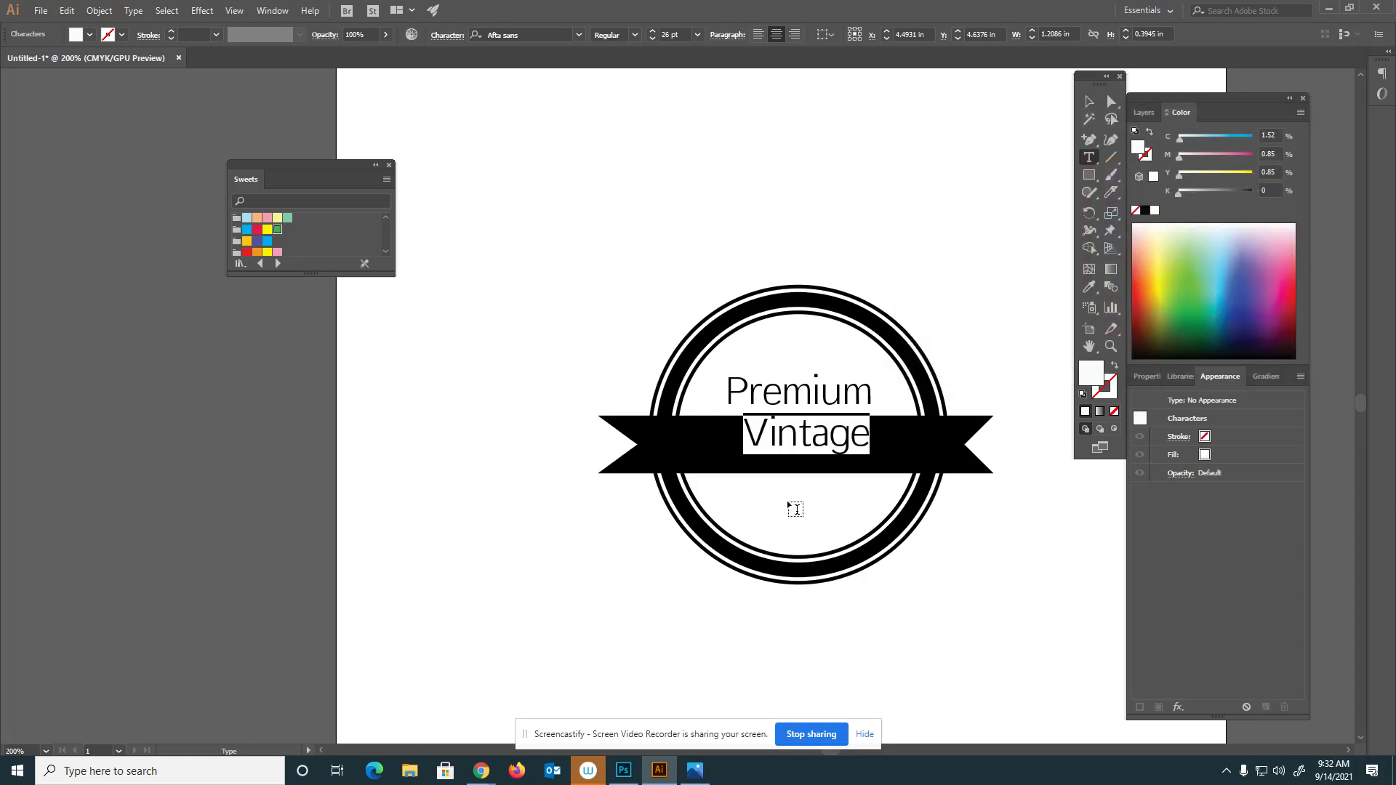
left_click(1089, 101)
mouse_move(846, 429)
left_mouse_down()
mouse_move(836, 442)
mouse_move(897, 486)
mouse_move(850, 457)
left_mouse_up()
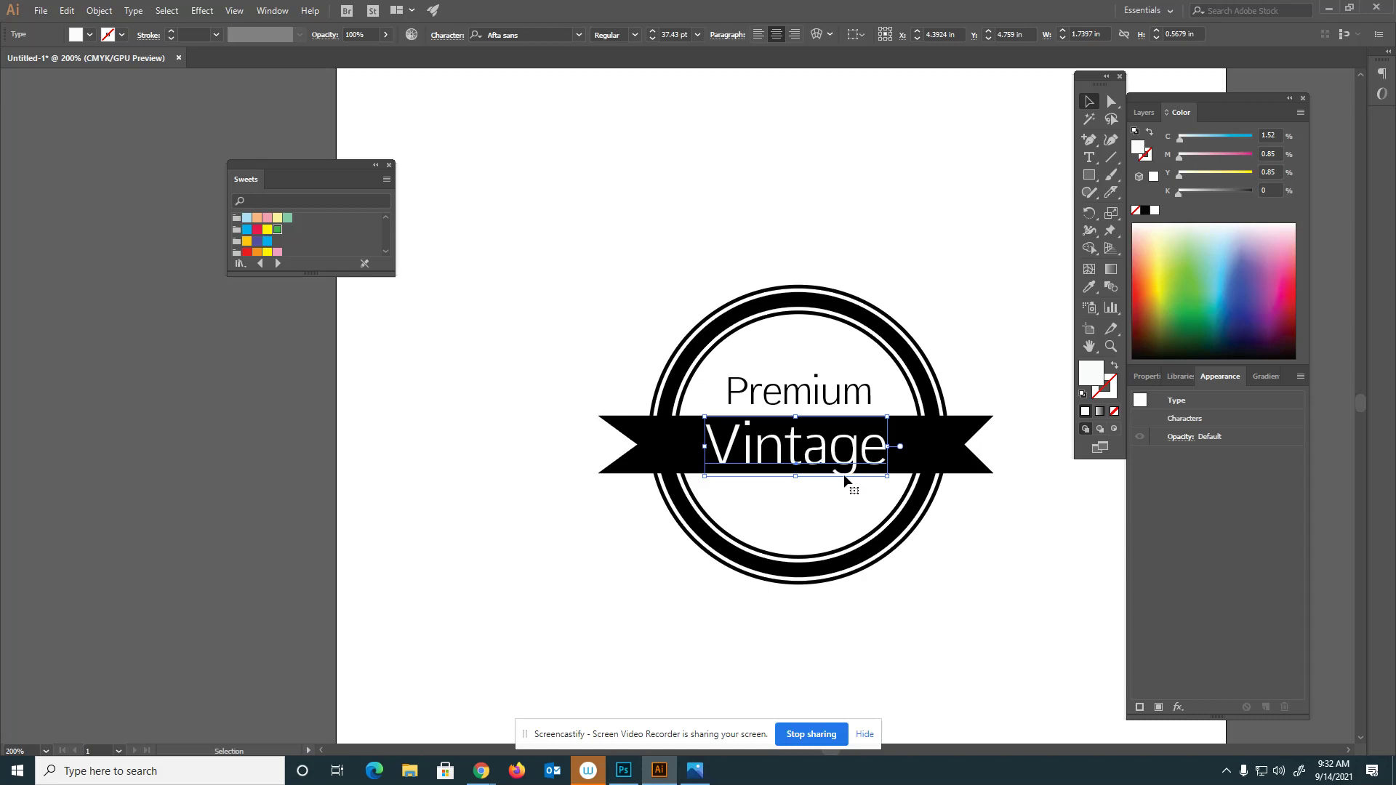
- Stretch the black banner taller downward and nudge Vintage into place on it
left_click(937, 472)
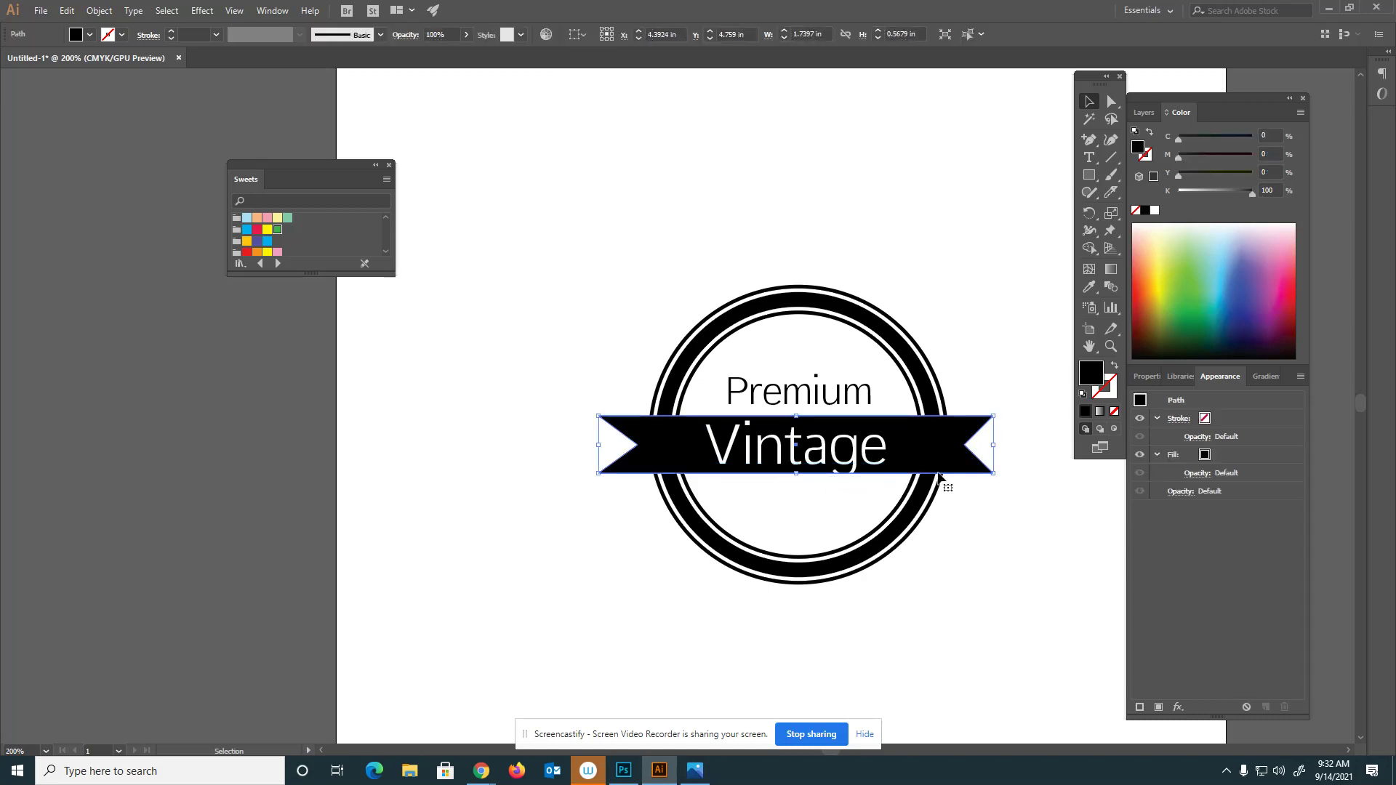
left_click_drag(797, 473, 844, 463)
left_click(1025, 535)
left_click(996, 562)
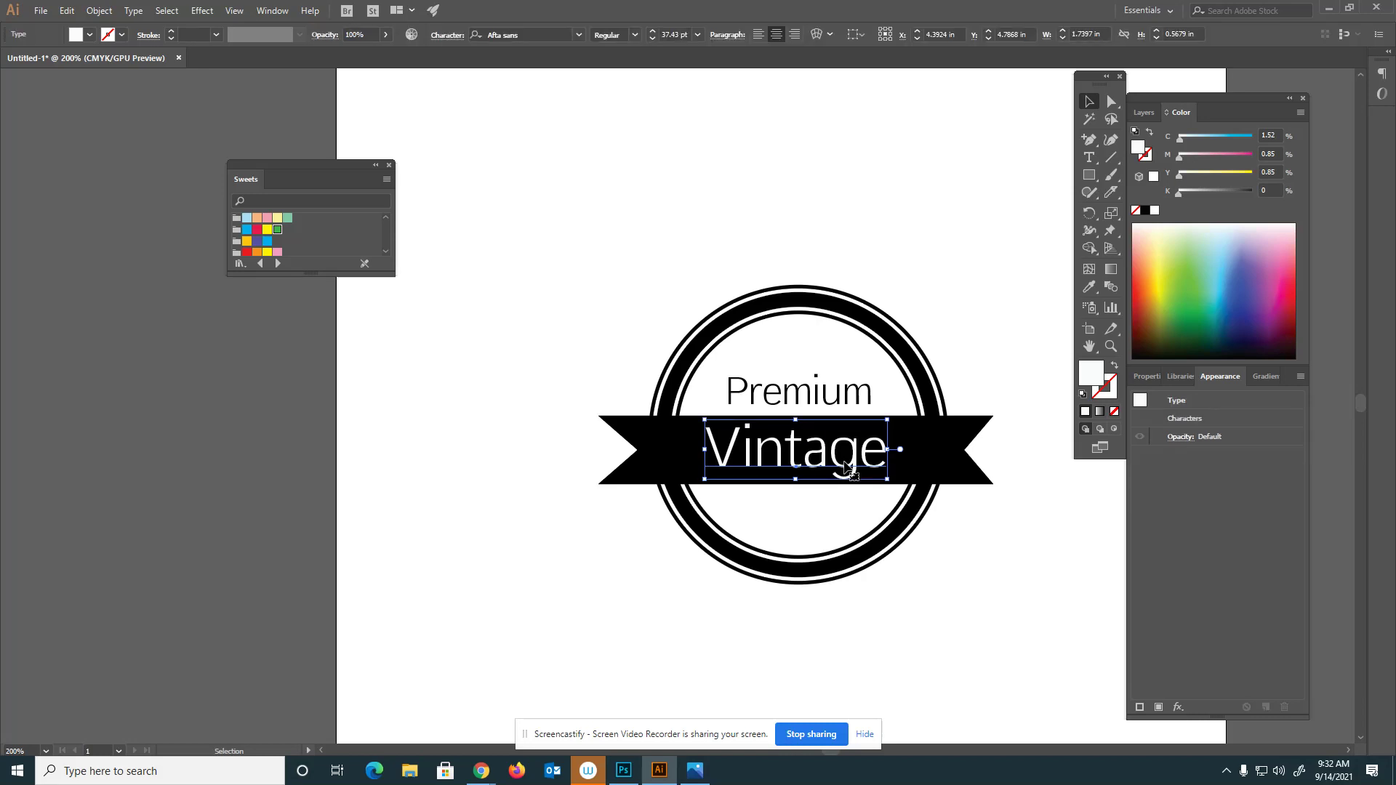
left_click(944, 586)
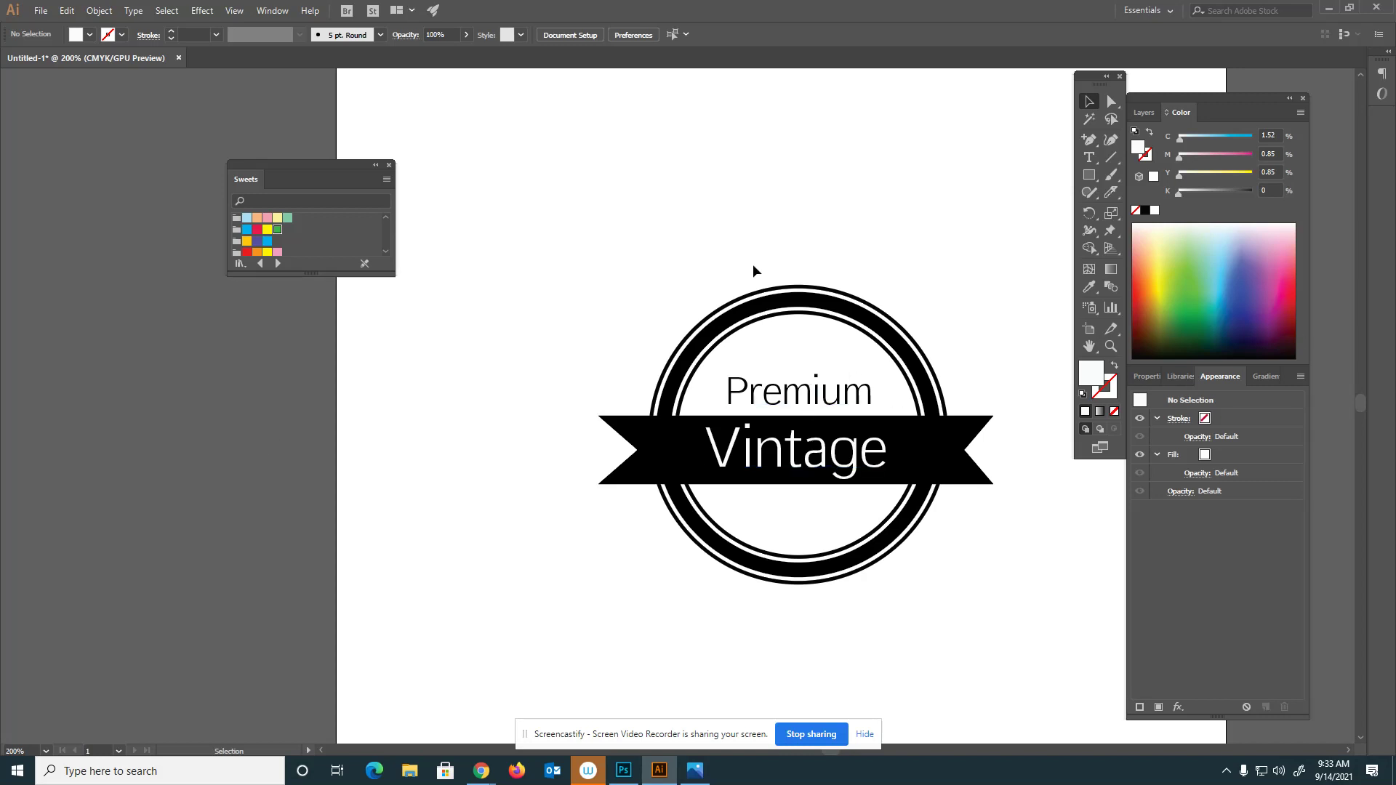
- Type 'Quality' below the banner and move it slightly lower
left_click(1088, 157)
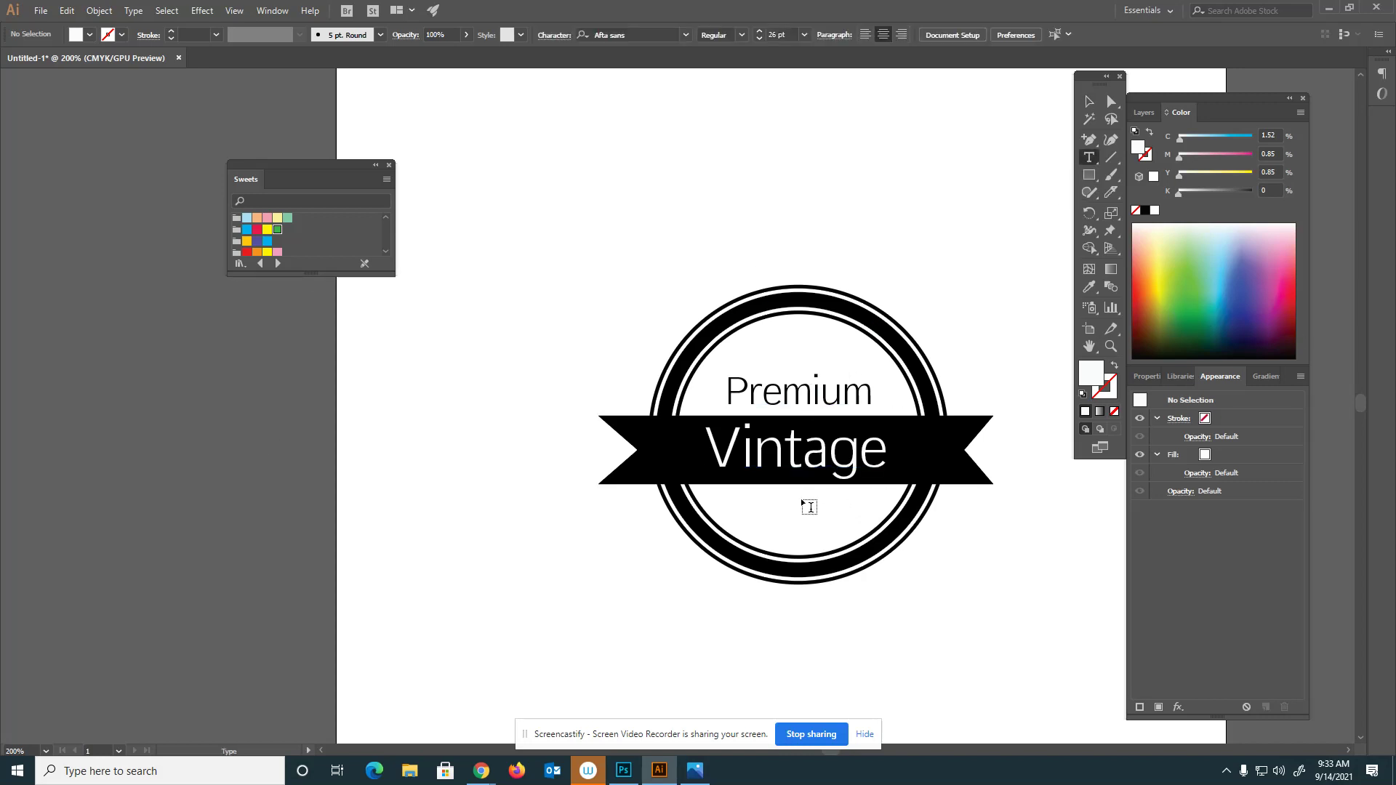
left_click(809, 398)
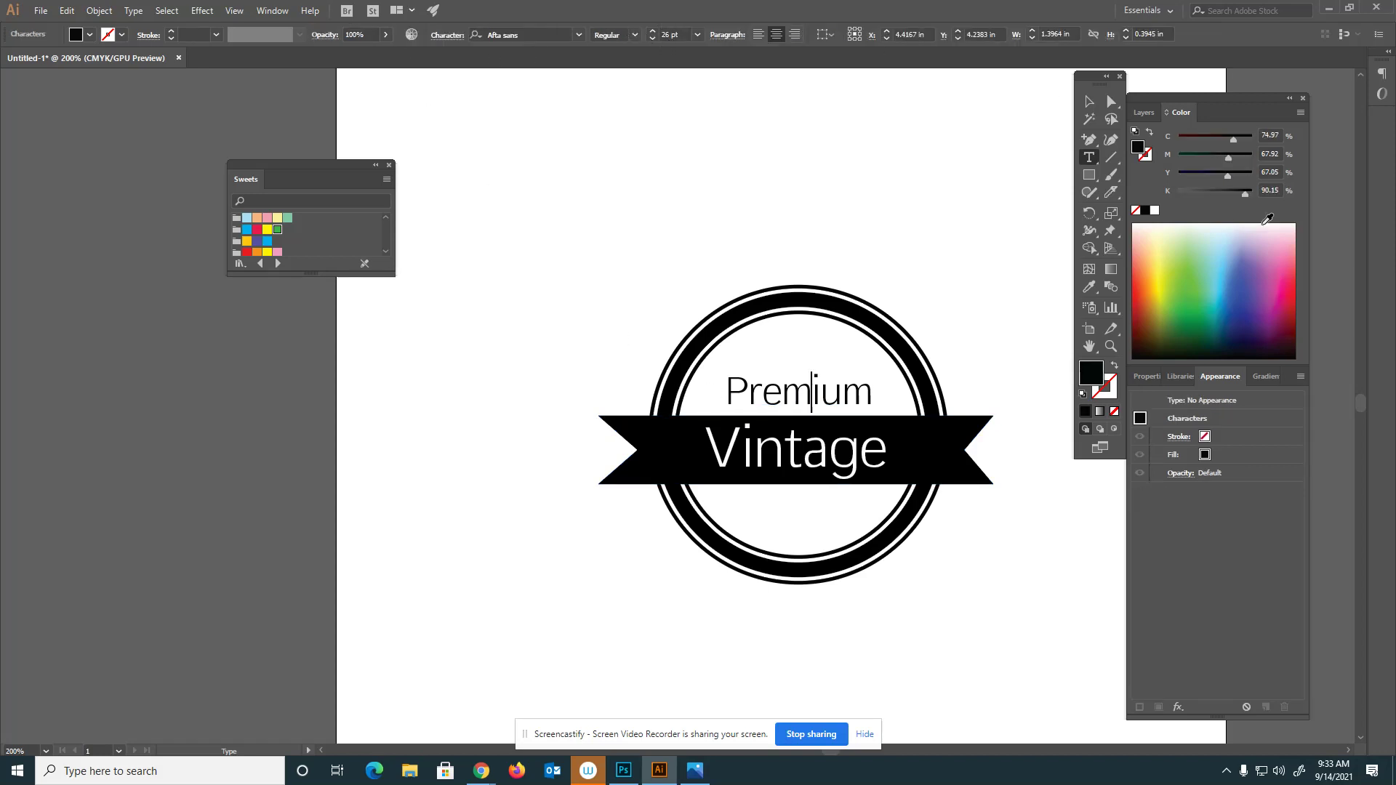
left_click(793, 510)
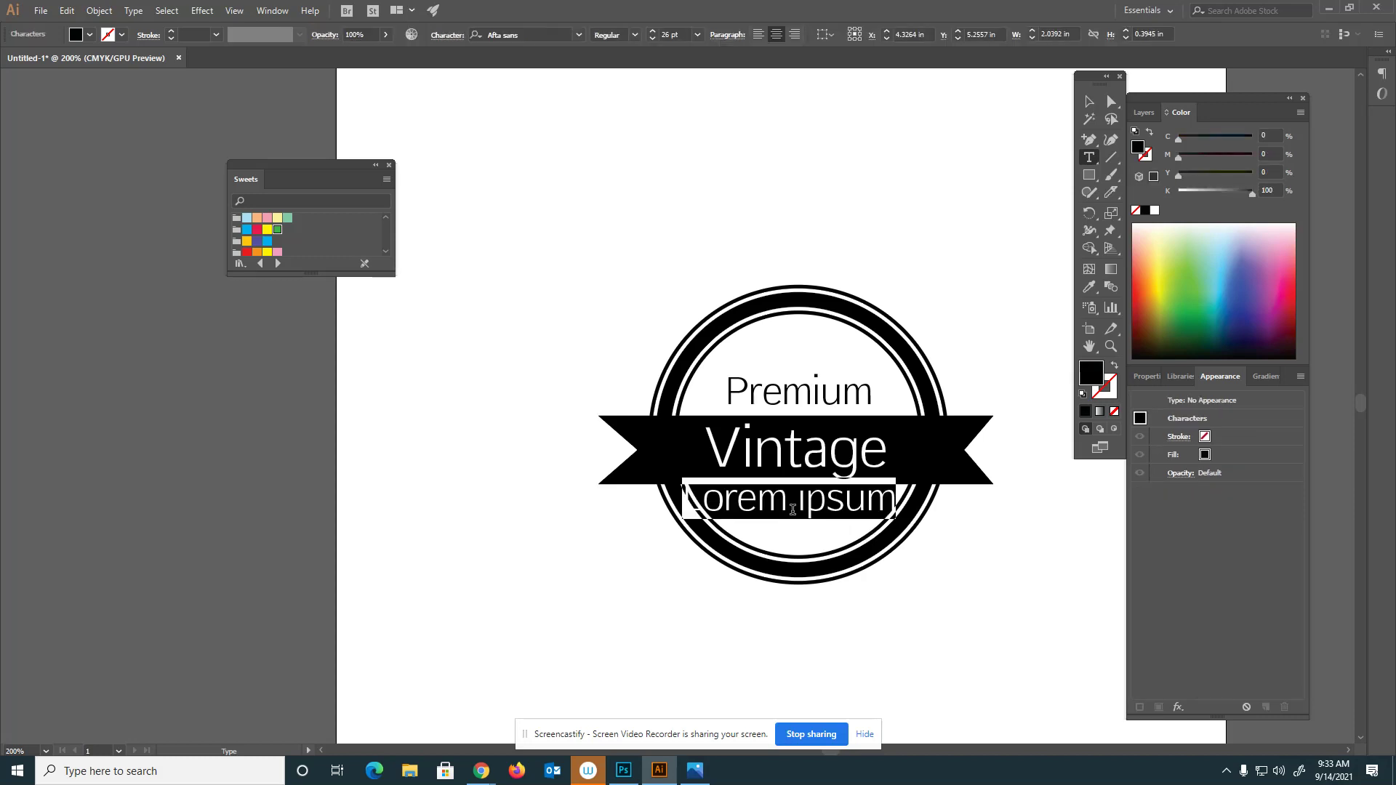
type("Qualit")
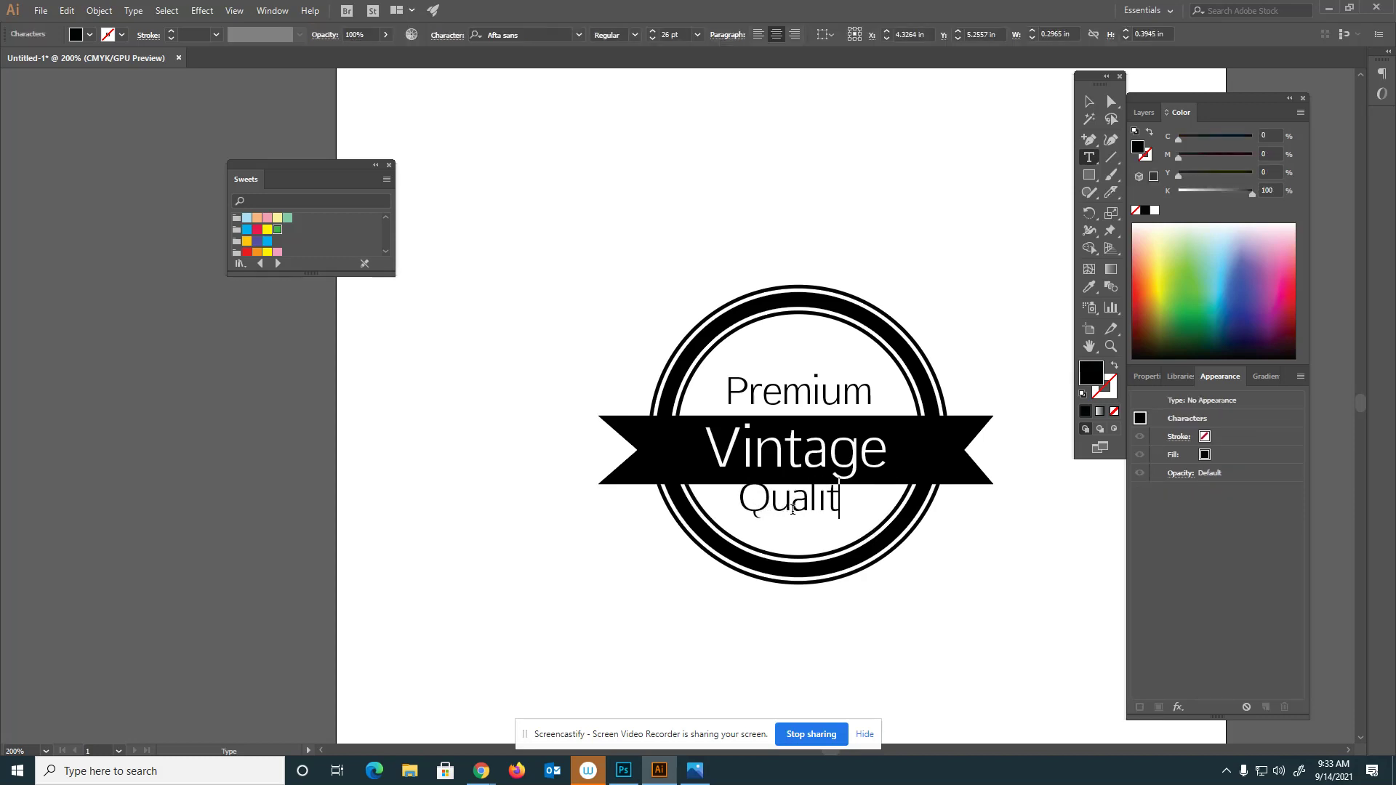
type("y")
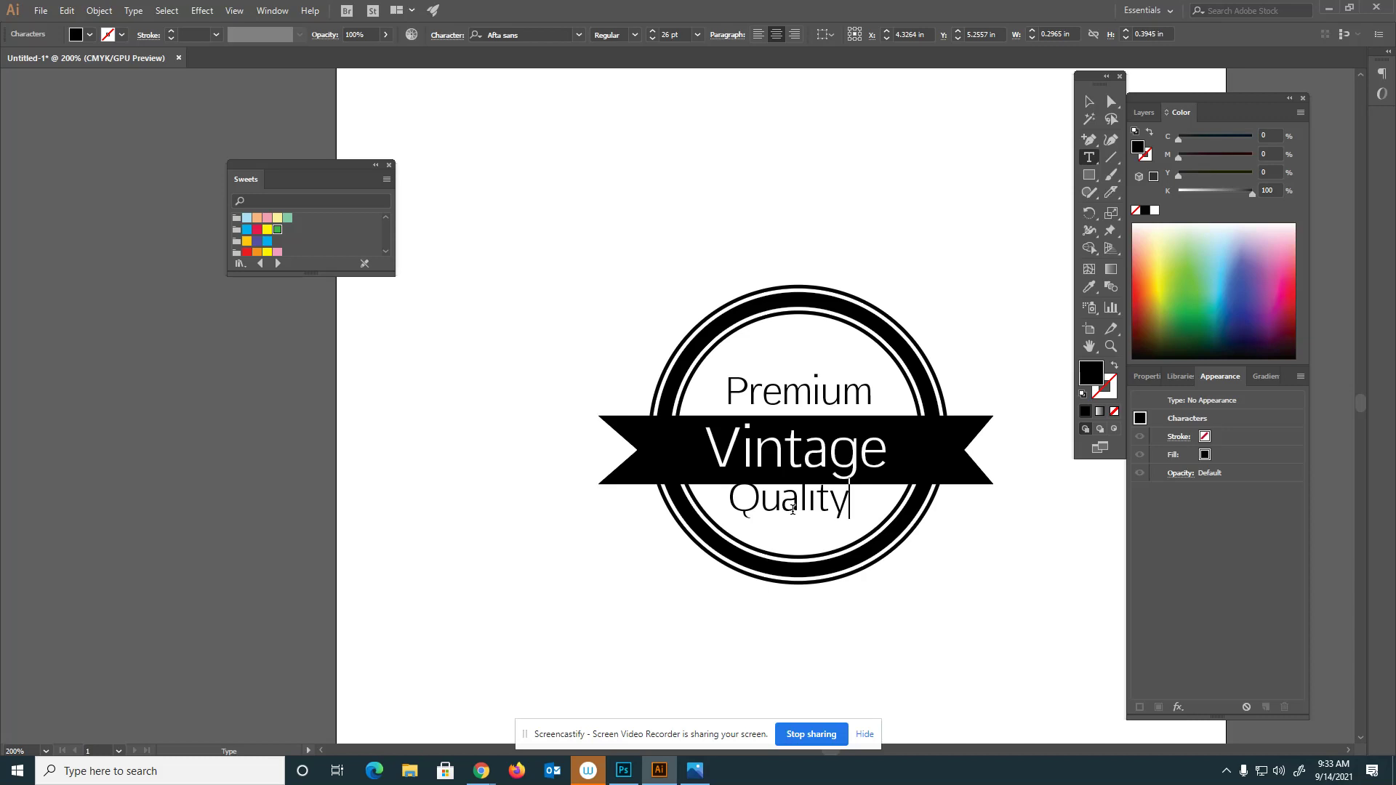
left_click(1088, 101)
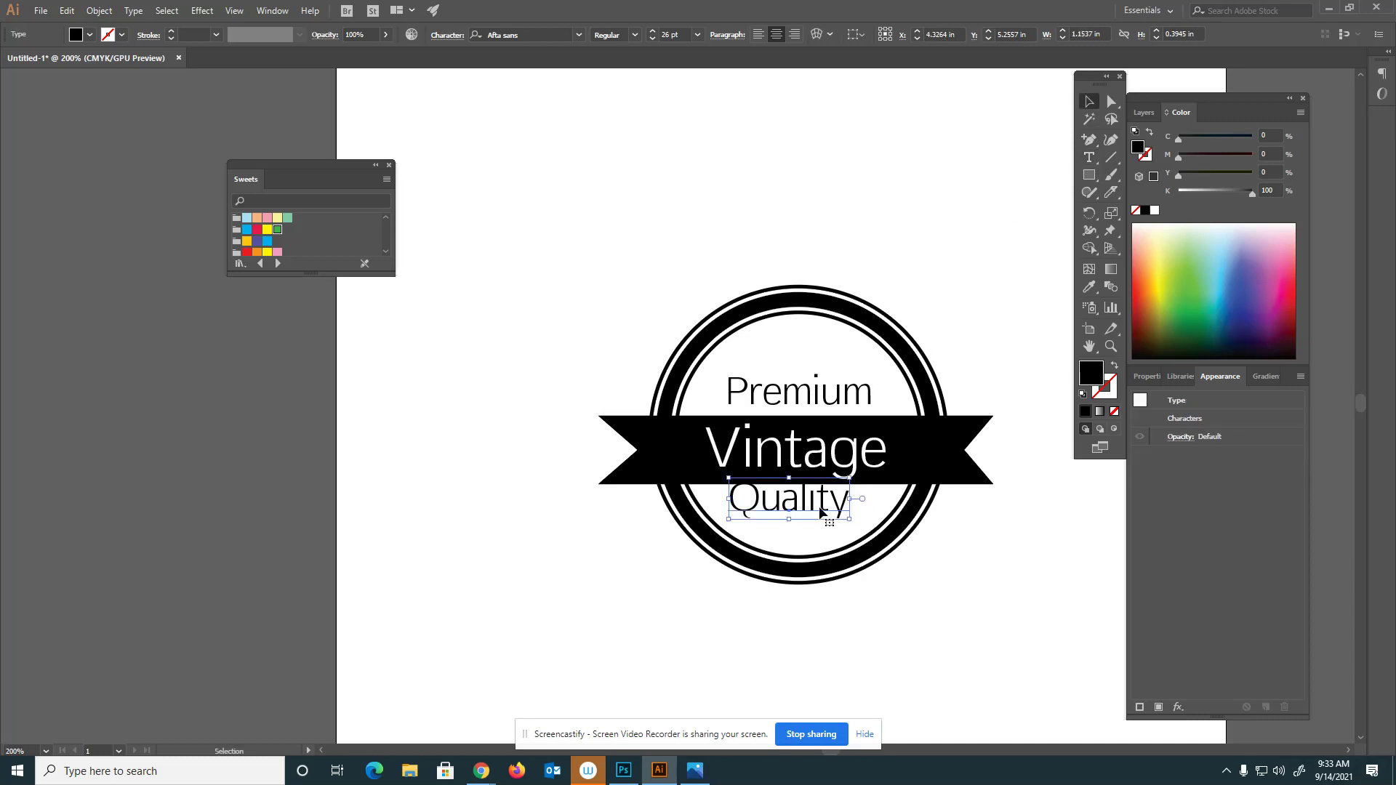
left_click_drag(819, 509, 817, 519)
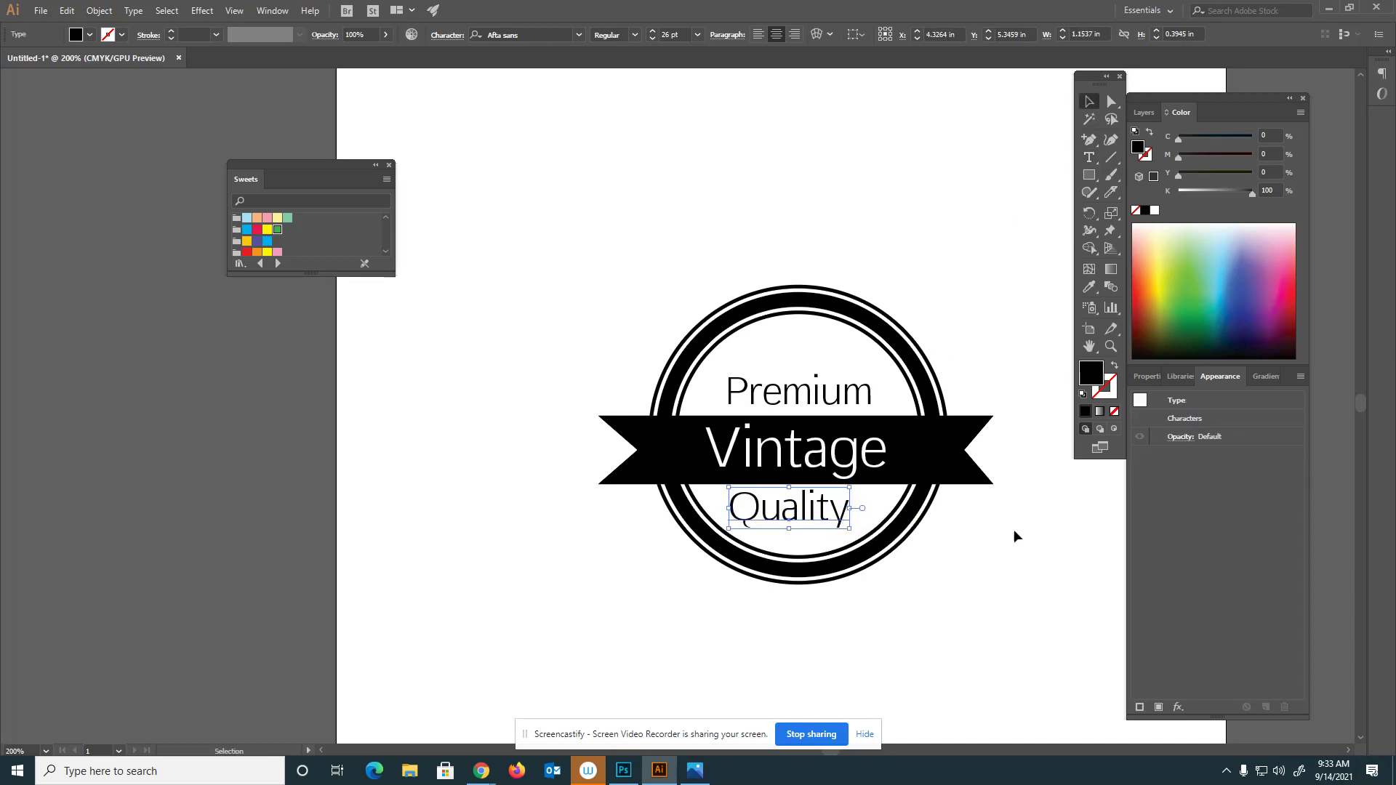
- Select everything and move the whole badge up on the page
left_click(944, 597)
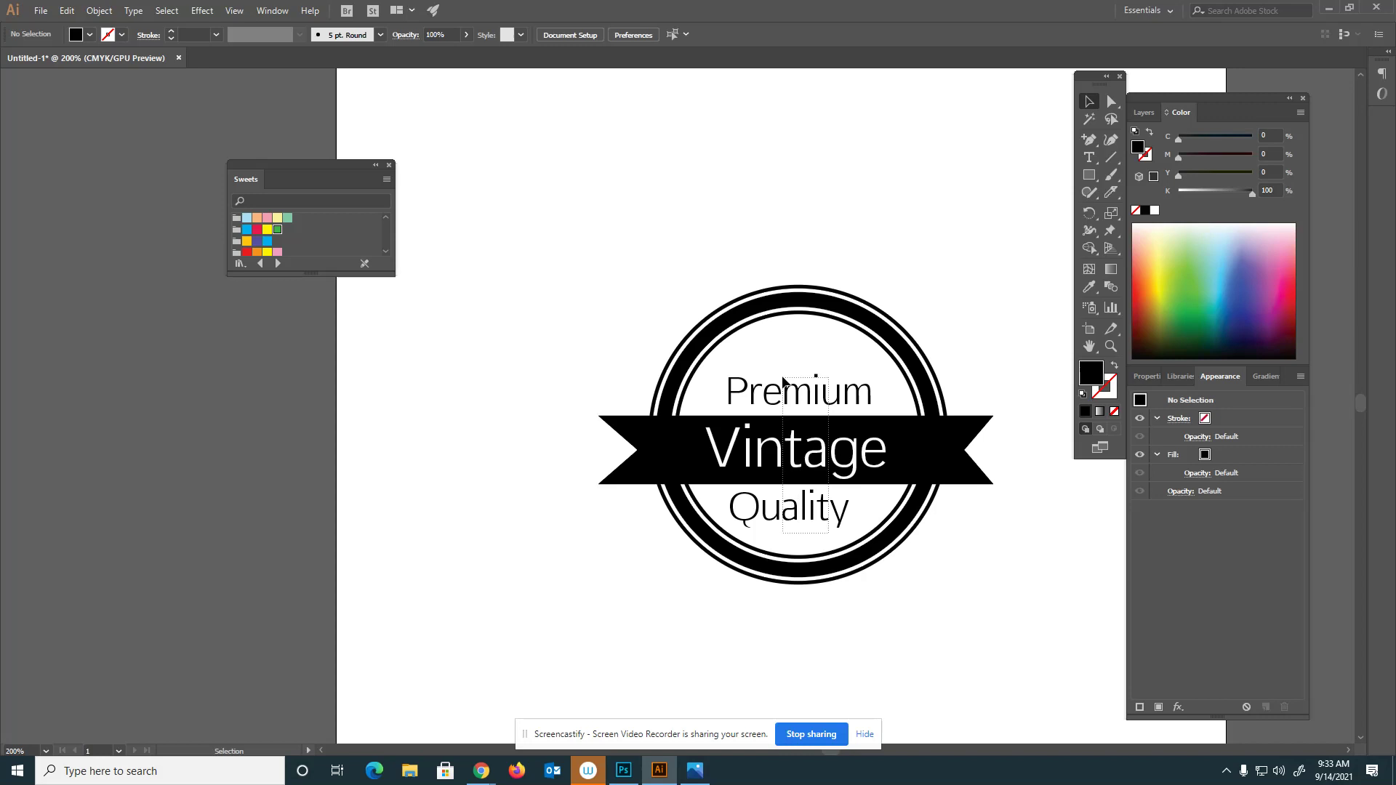
key("ctrl+a")
left_click_drag(811, 463, 811, 448)
left_click(1010, 611)
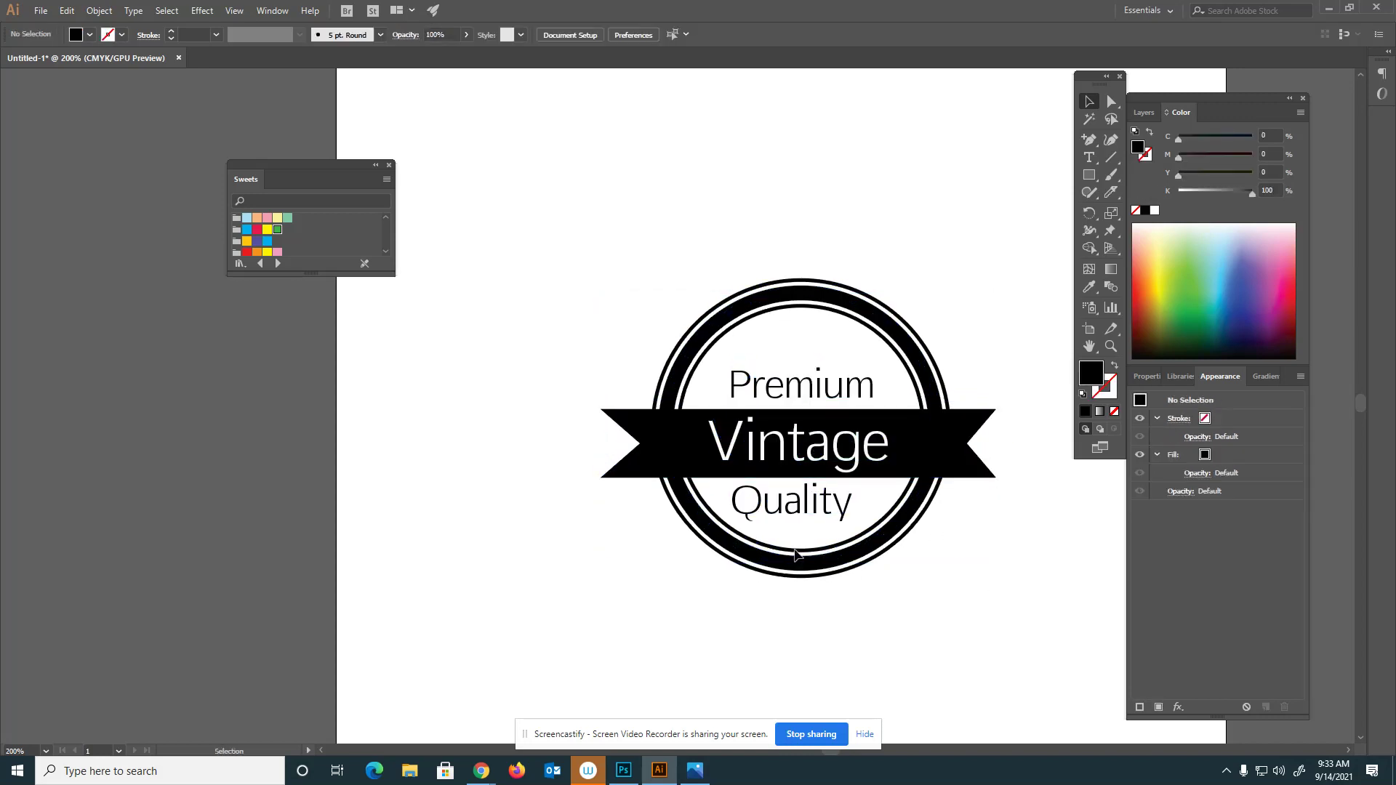
- Nudge Quality, Vintage, the ribbon and Premium upward together
left_click(836, 512)
left_click(809, 447, "shift")
left_click(820, 414, "shift")
left_click(833, 384, "shift")
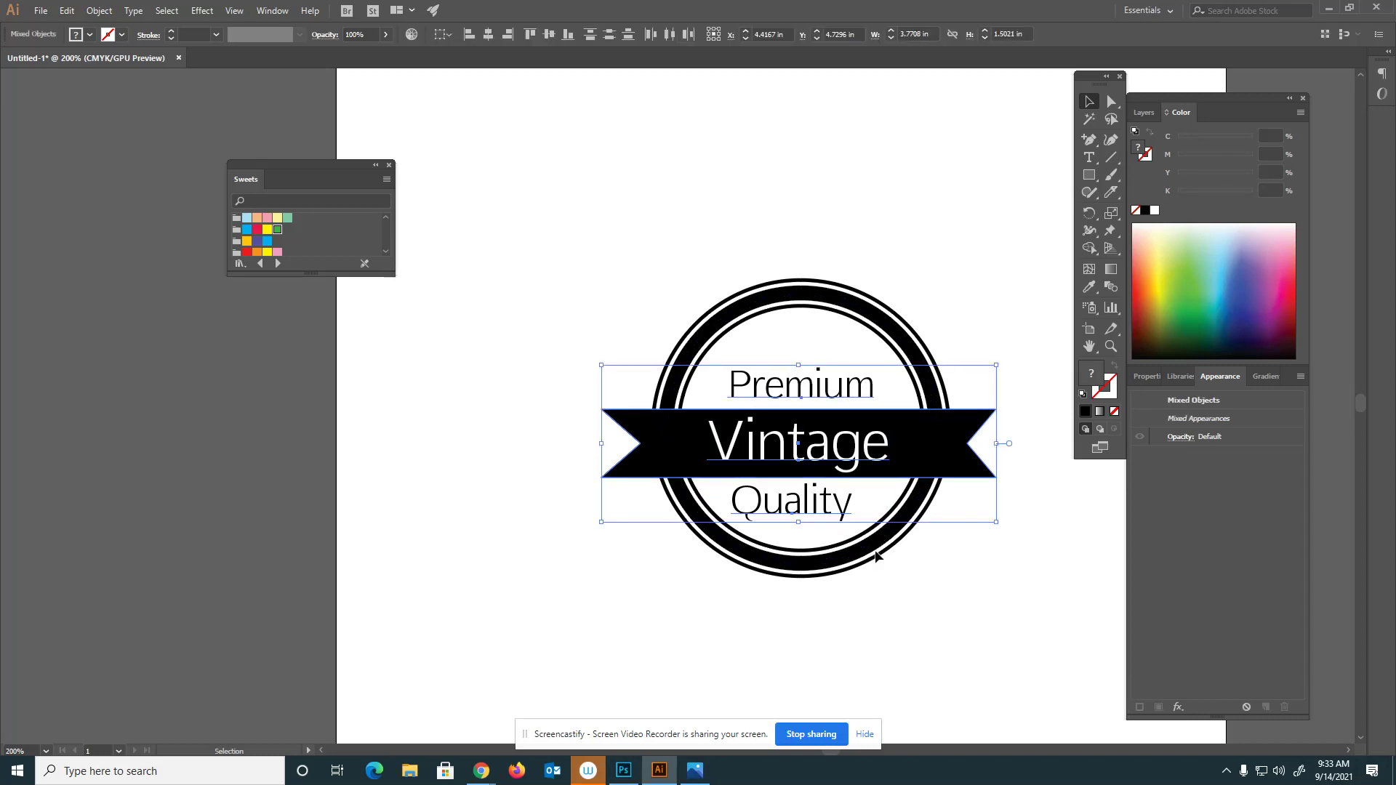
key("Up")
key("Up")
key("Up")
key("Up")
key("Up")
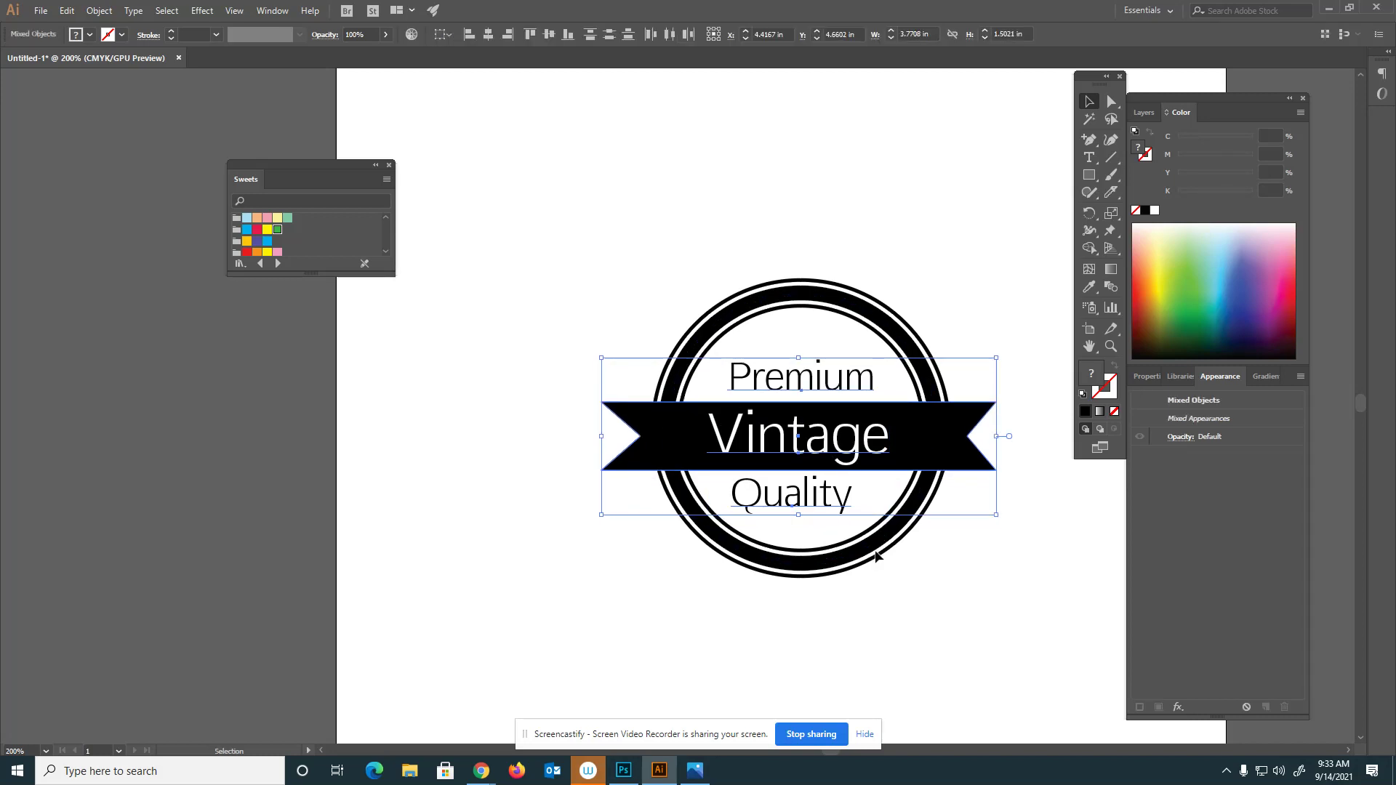
left_click(941, 577)
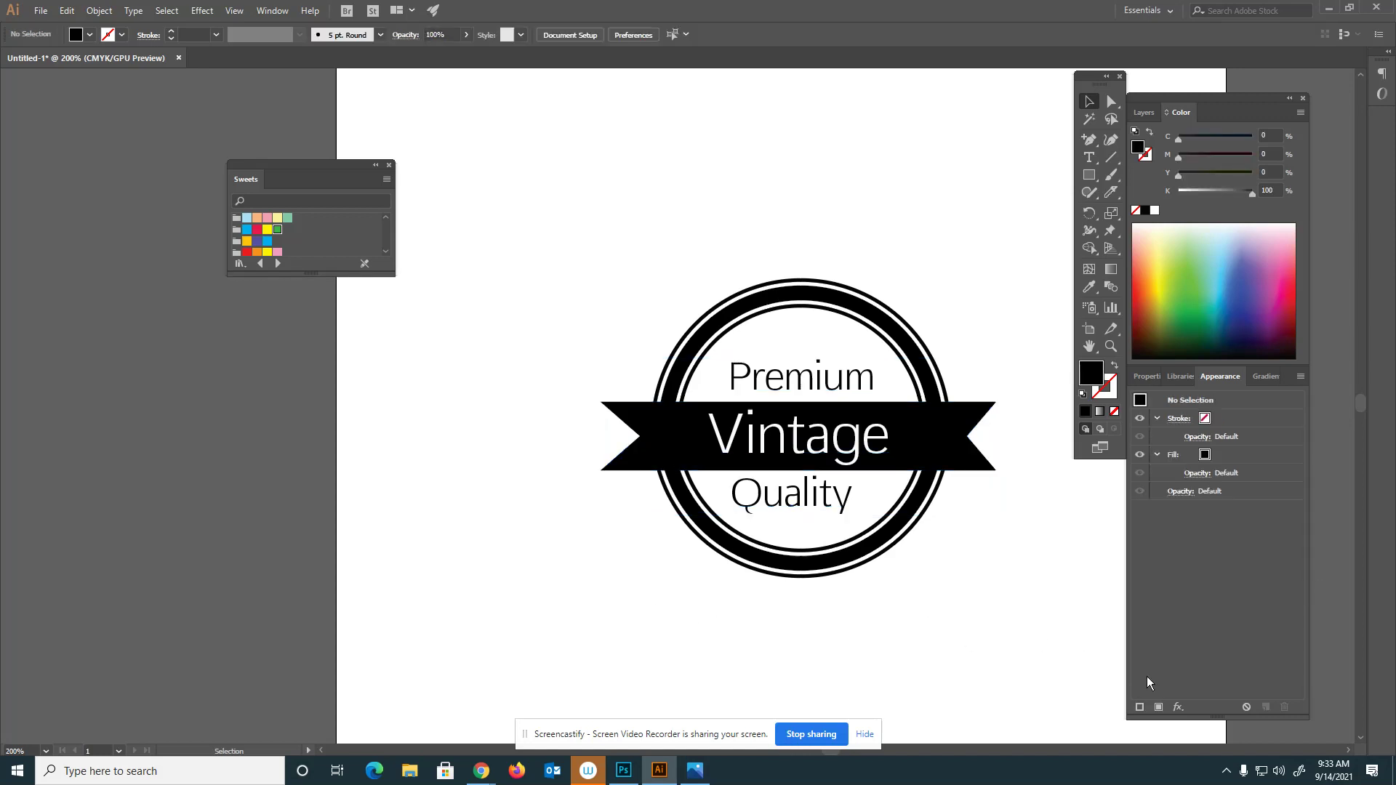
key("alt+Tab")
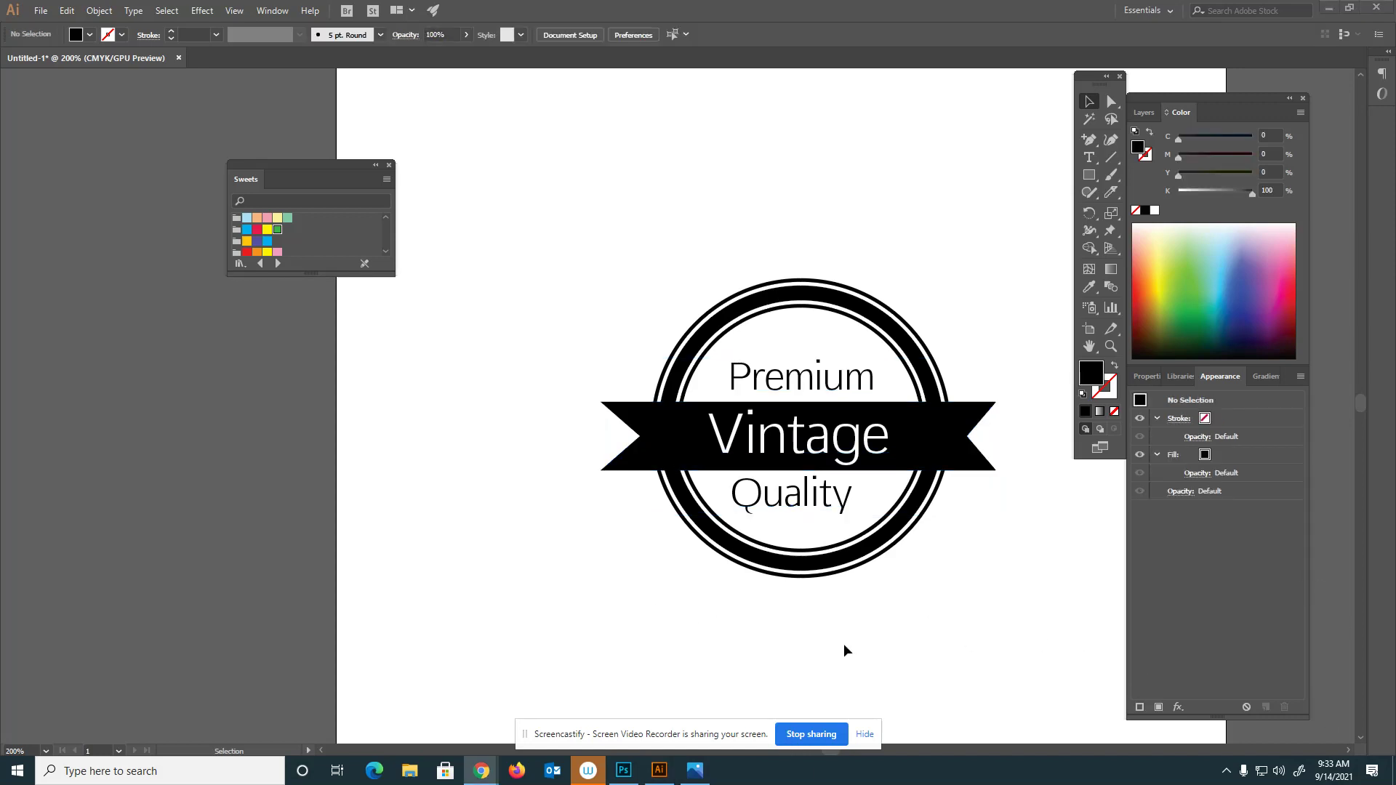
key("alt+Tab")
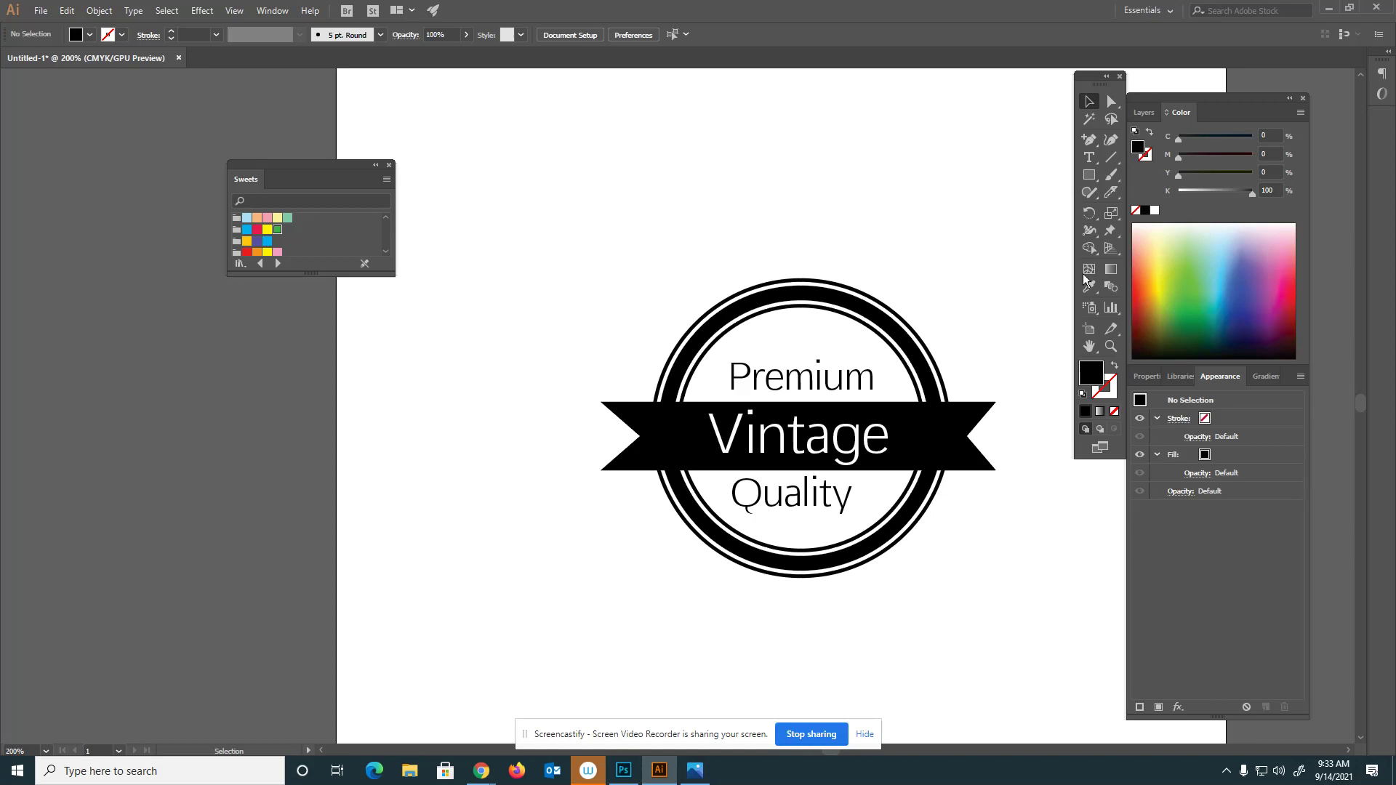
- Draw a black star above Premium with the Star tool and position it
left_click(1089, 175)
left_click(1151, 244)
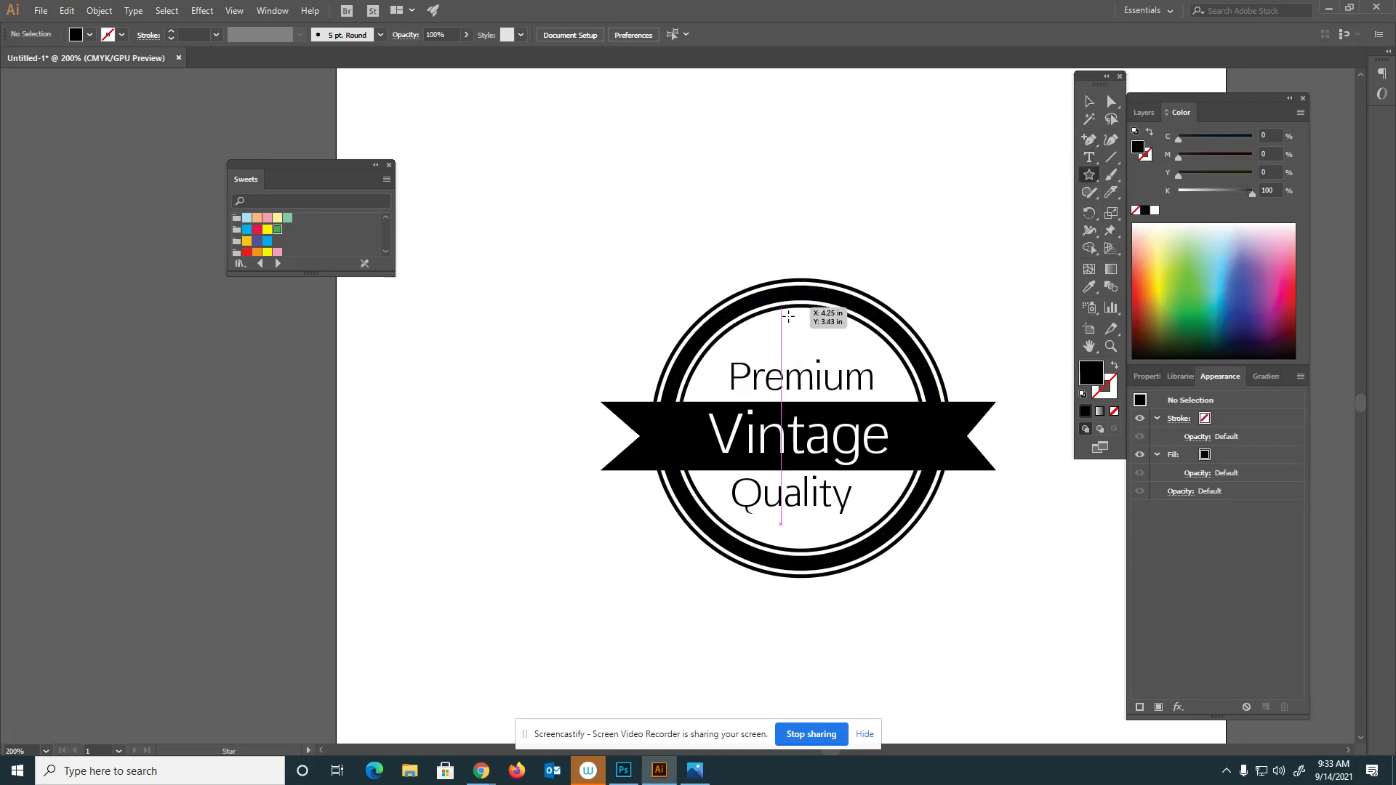
left_click_drag(795, 322, 805, 334)
left_click(1089, 102)
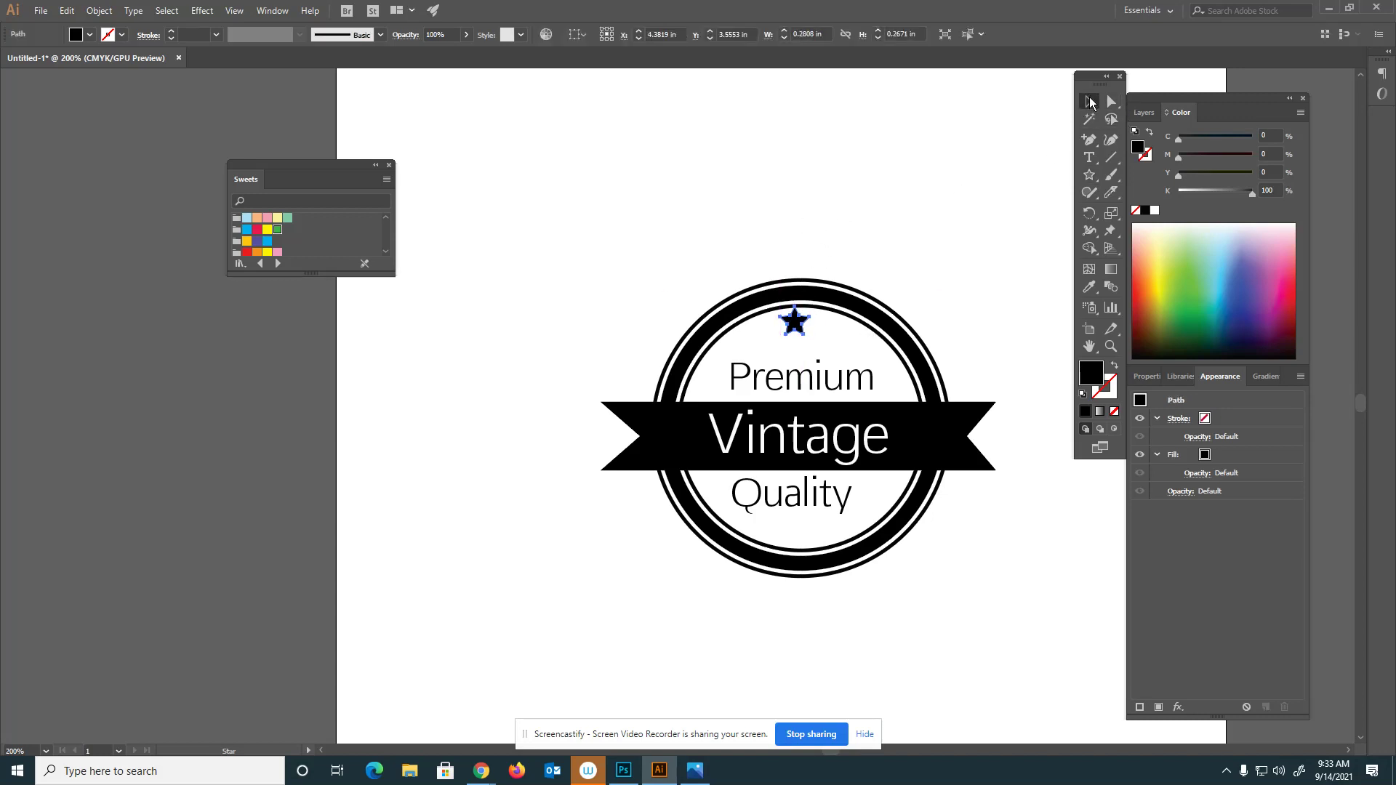
left_click_drag(798, 322, 803, 339)
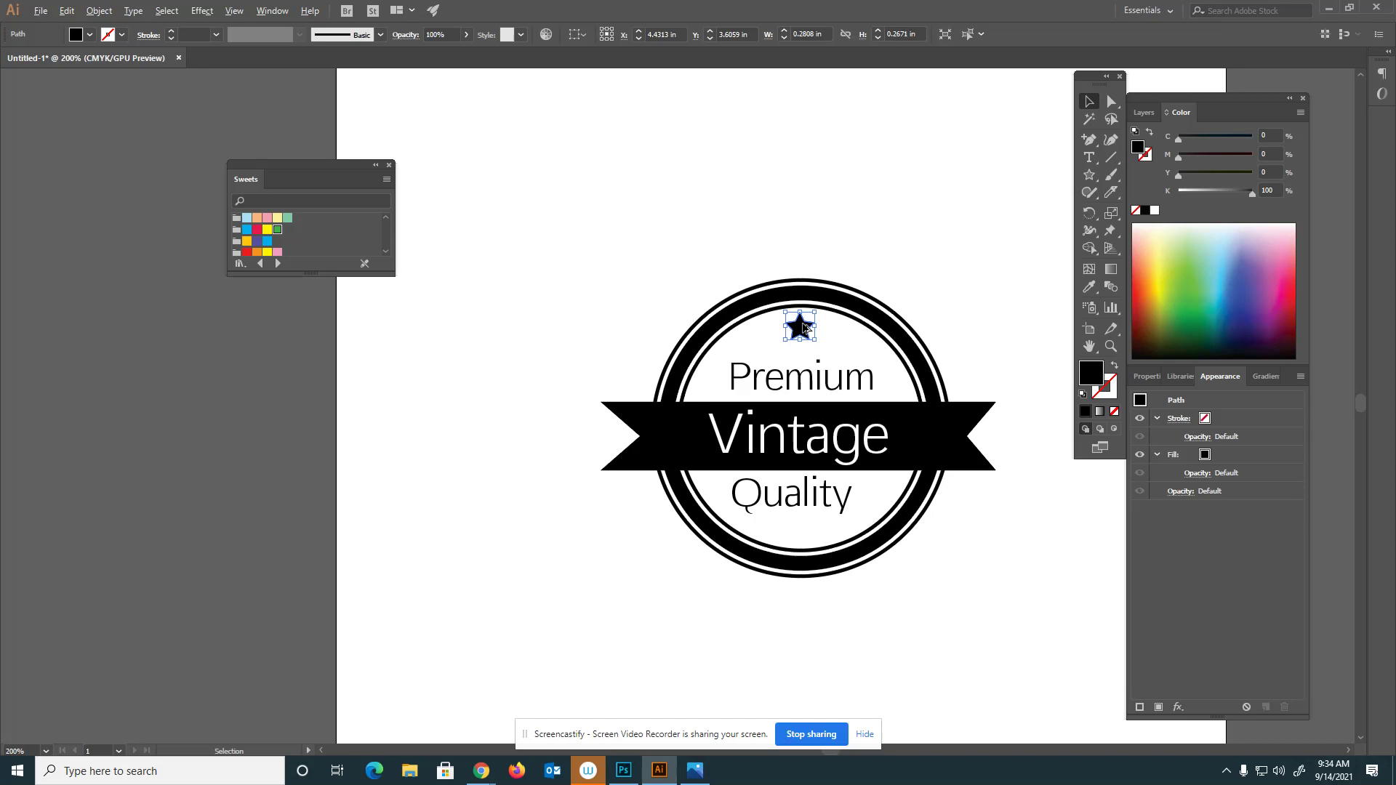
- Copy the star to its right and left to form a row of three
left_click_drag(804, 328, 845, 338)
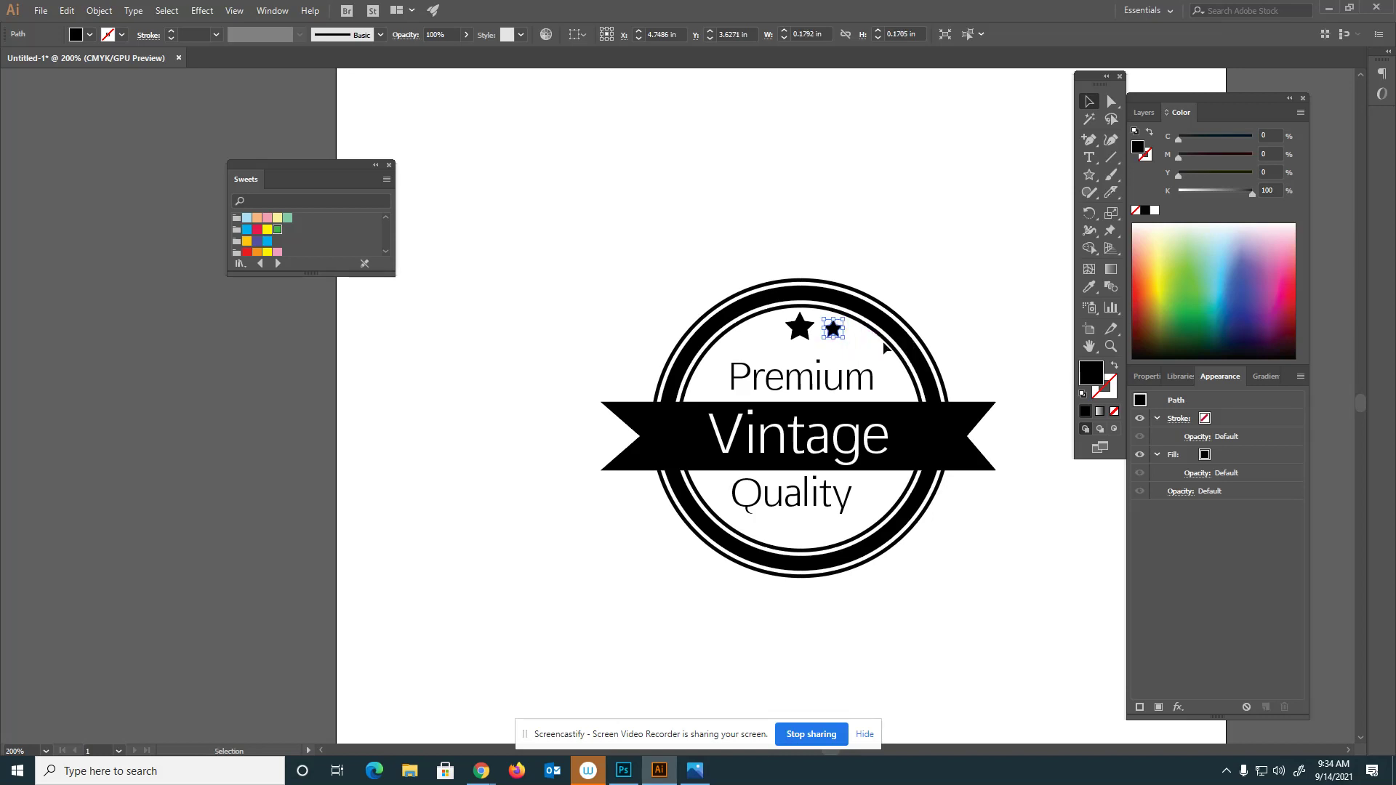
key("super")
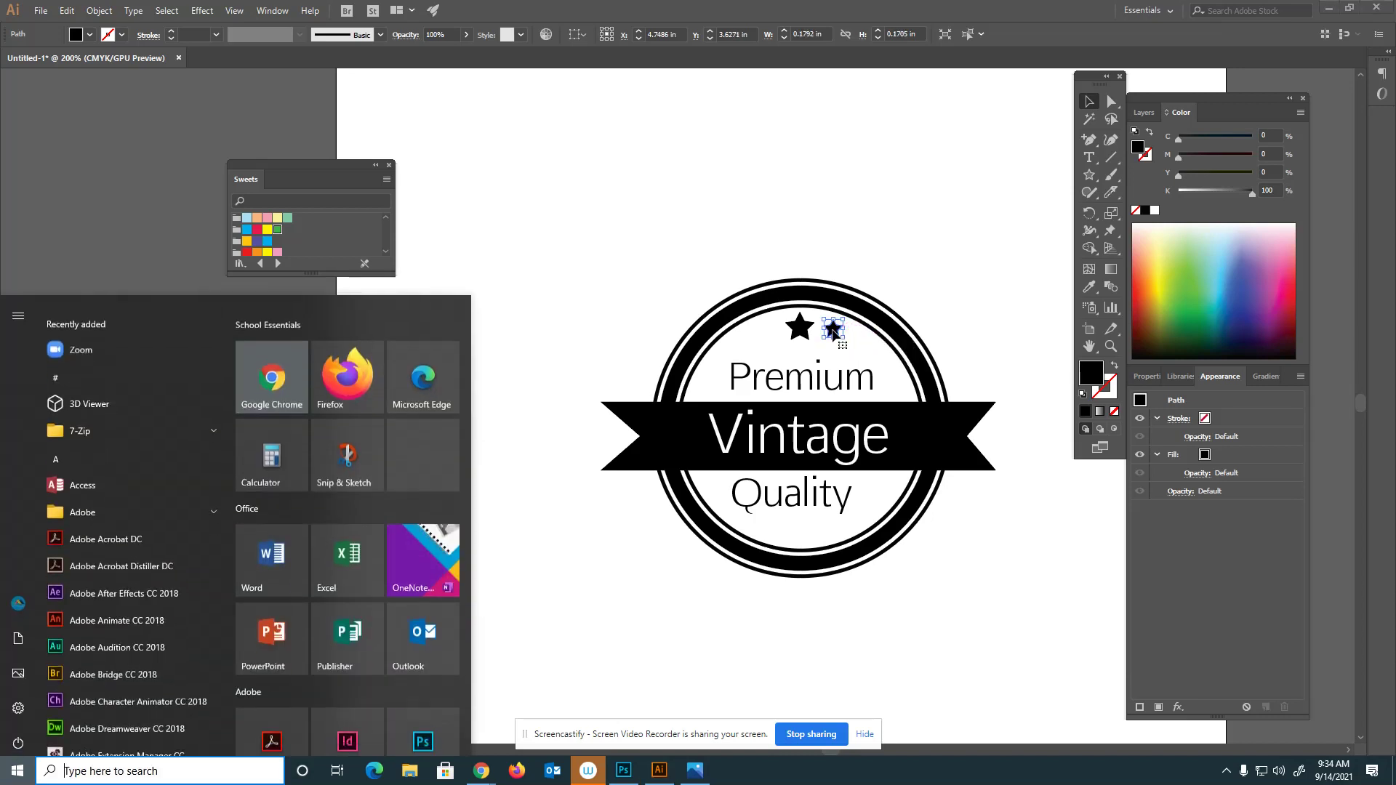
key("super")
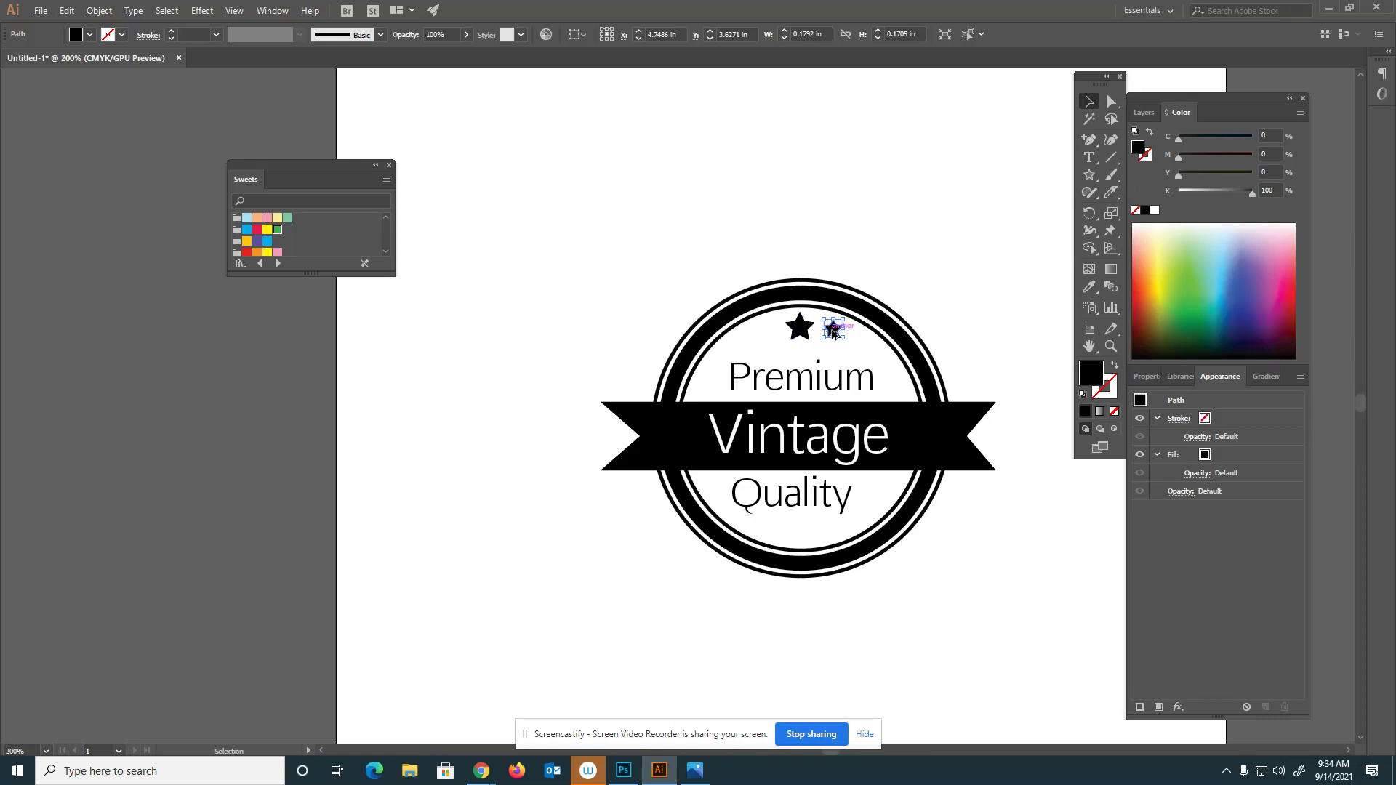
left_click_drag(830, 334, 766, 333)
left_click(971, 281)
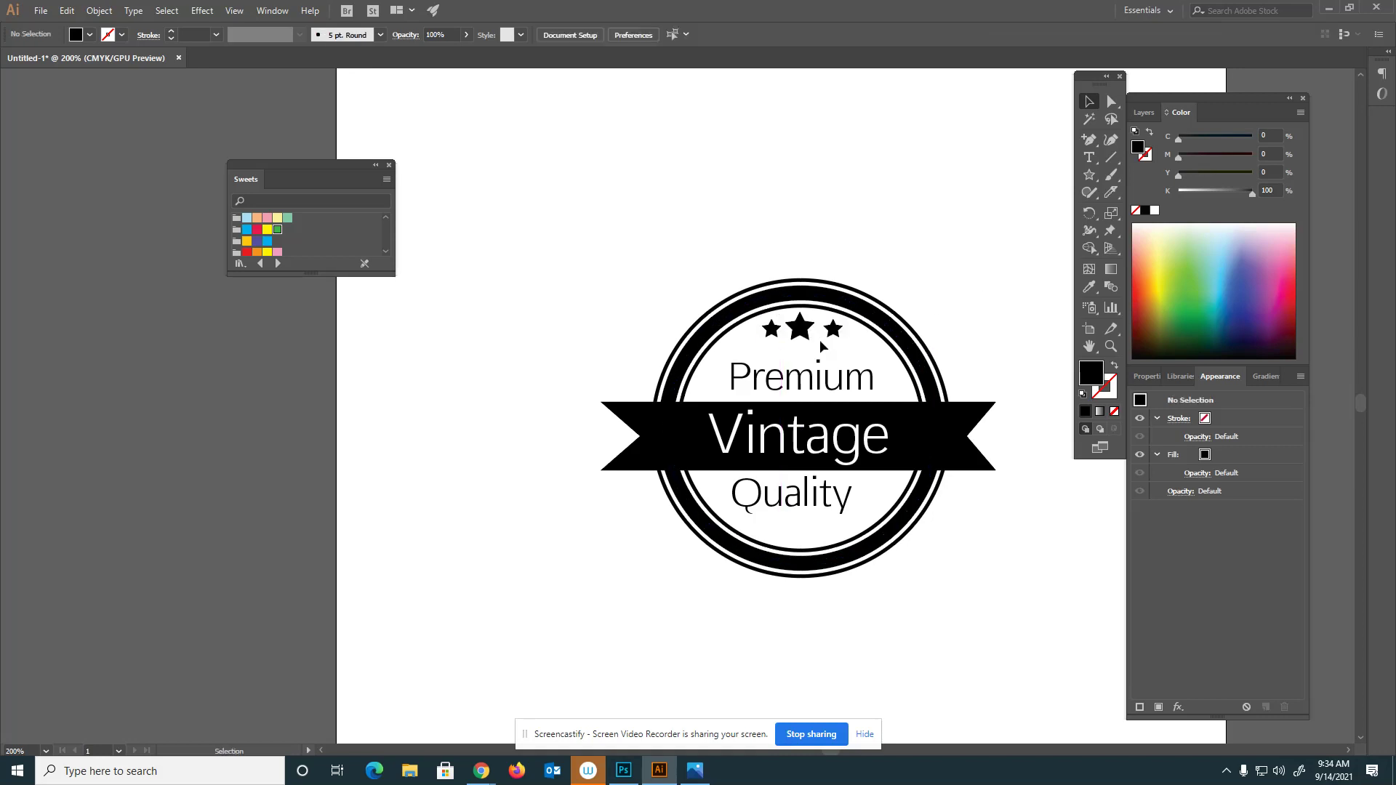
- Nudge the big centre star left and line up the three stars
left_click(771, 328)
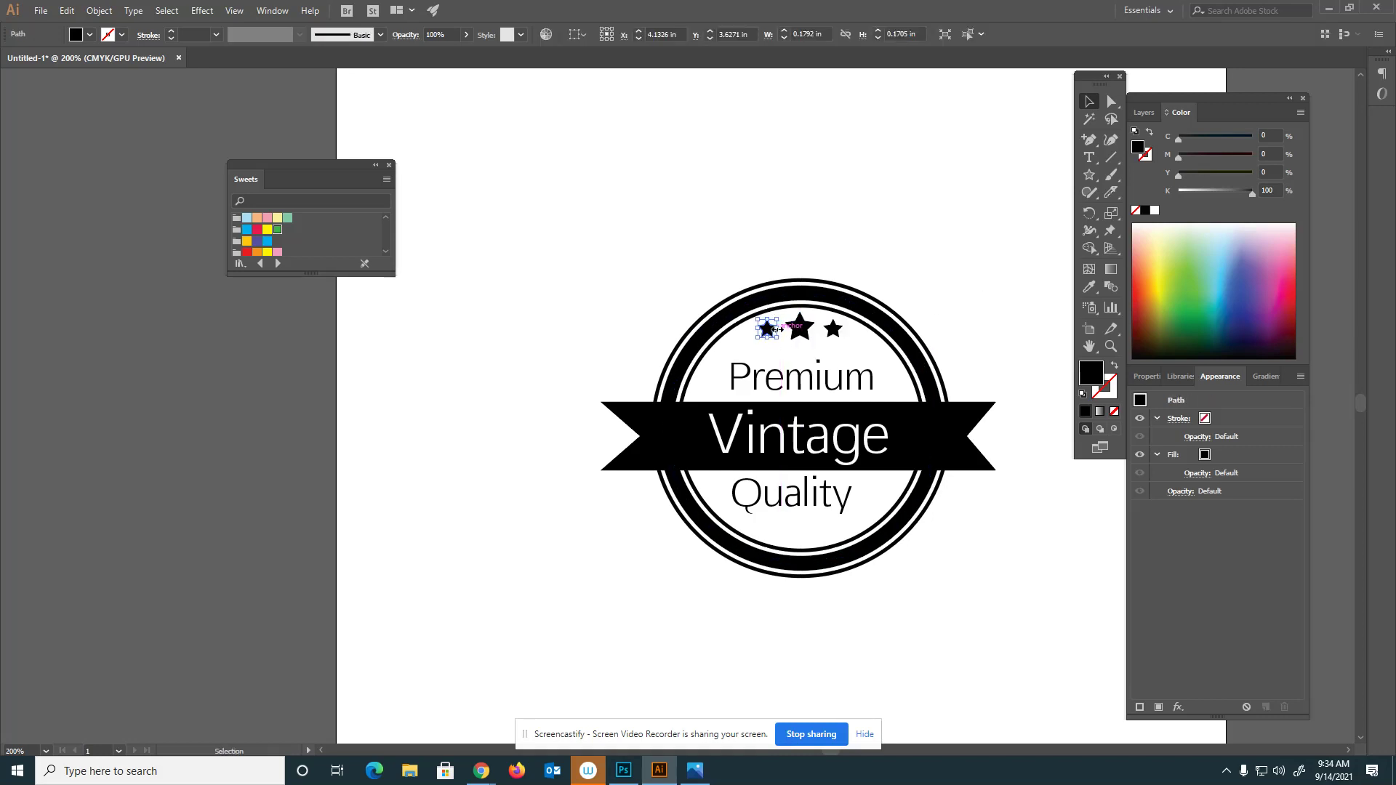
left_click(1018, 394)
left_click(803, 336)
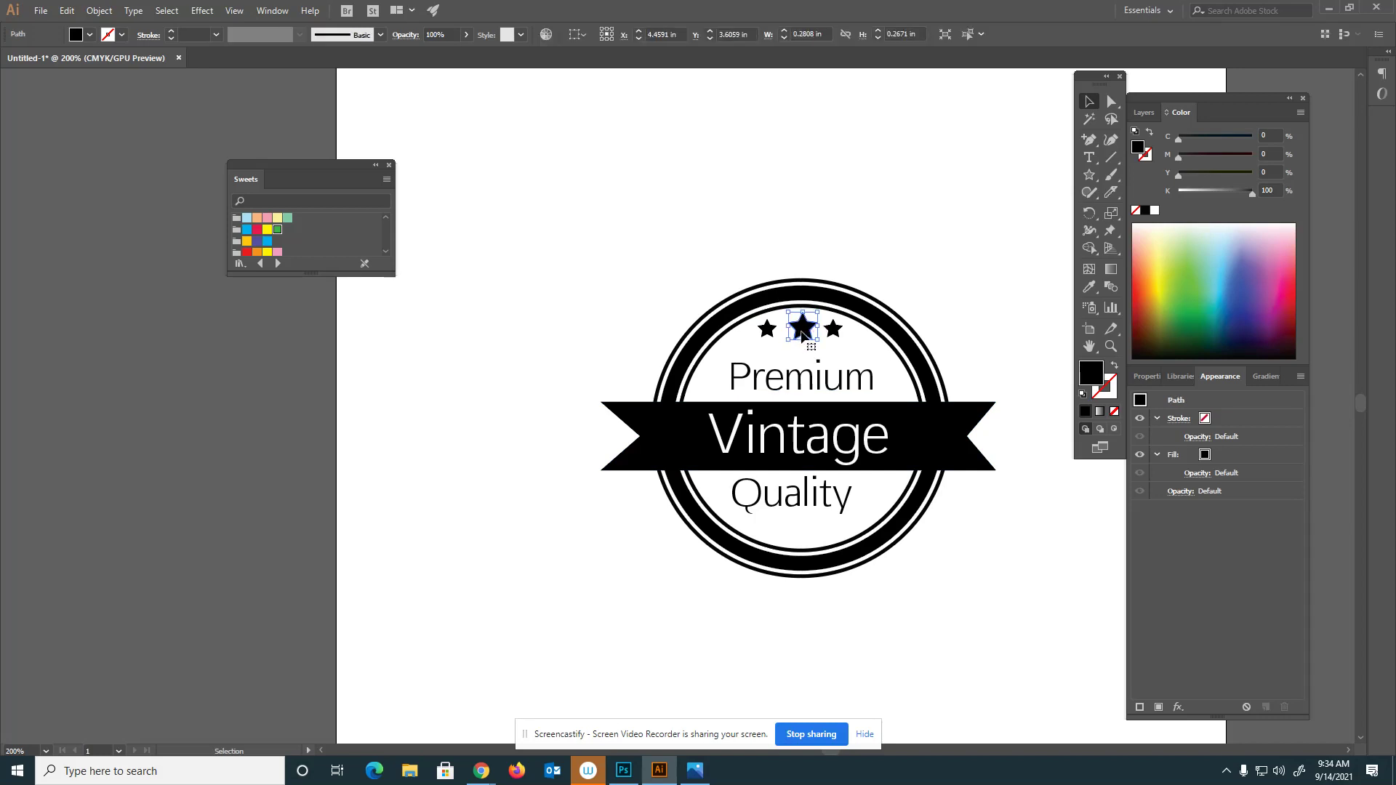
key("Left")
left_click(834, 328, "shift")
left_click(767, 329, "shift")
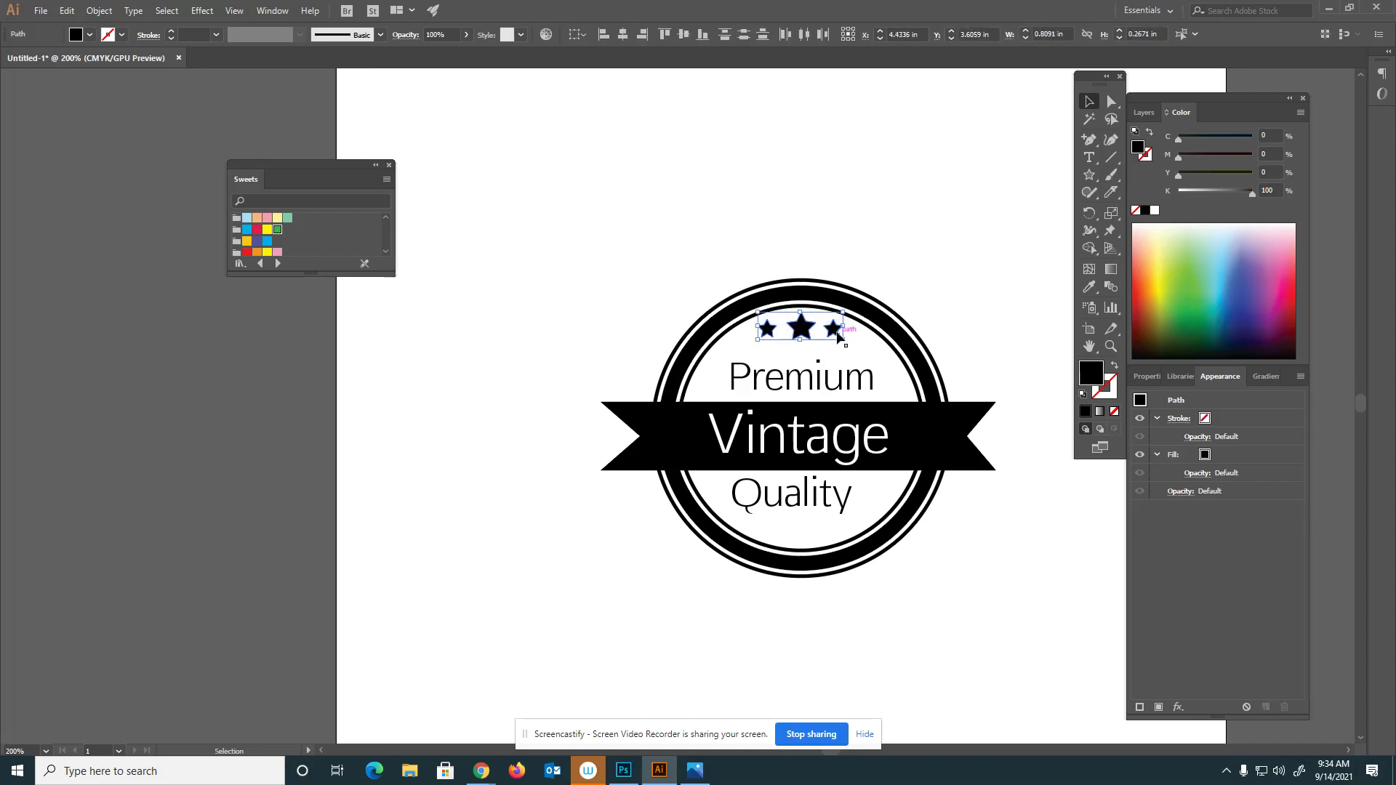
left_click(904, 303)
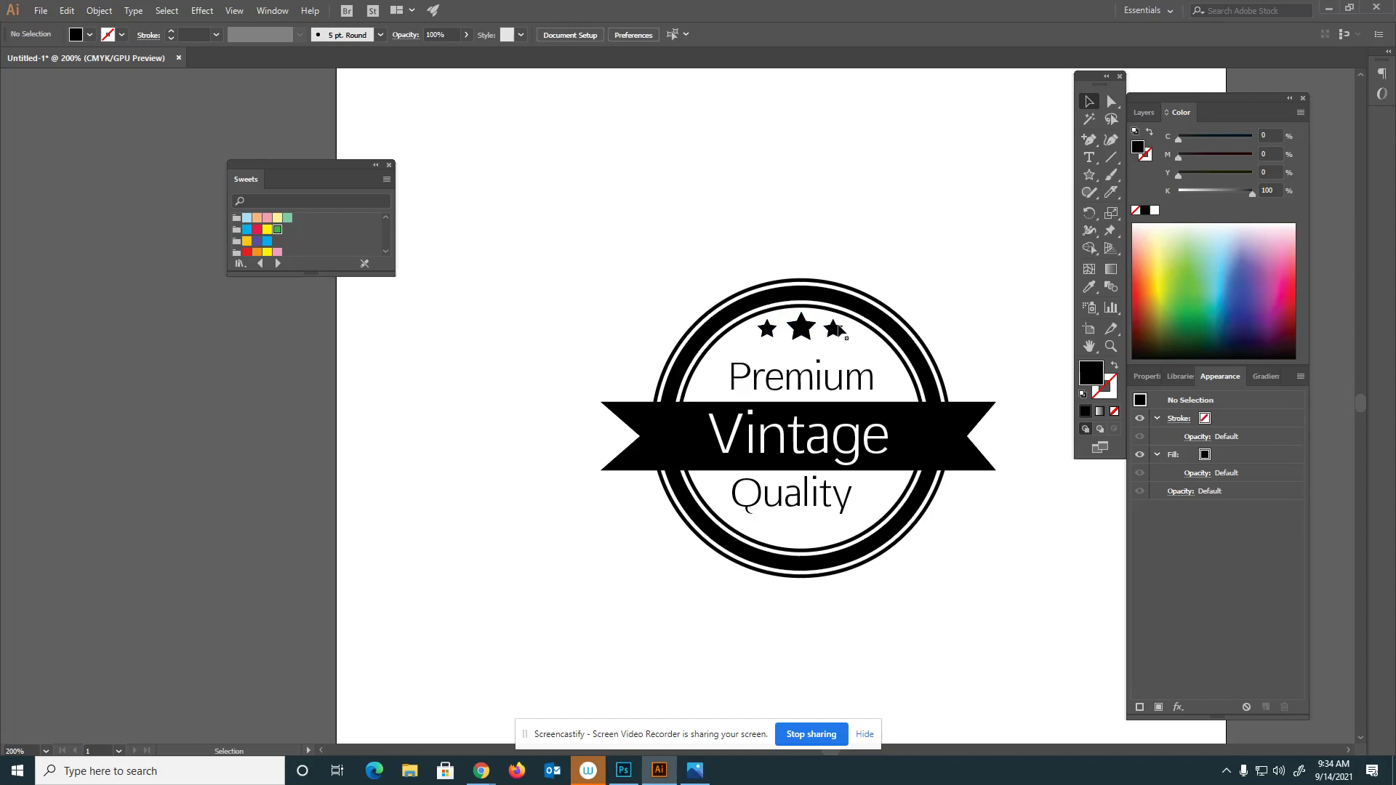
left_click(800, 327, "shift")
left_click(836, 332, "shift")
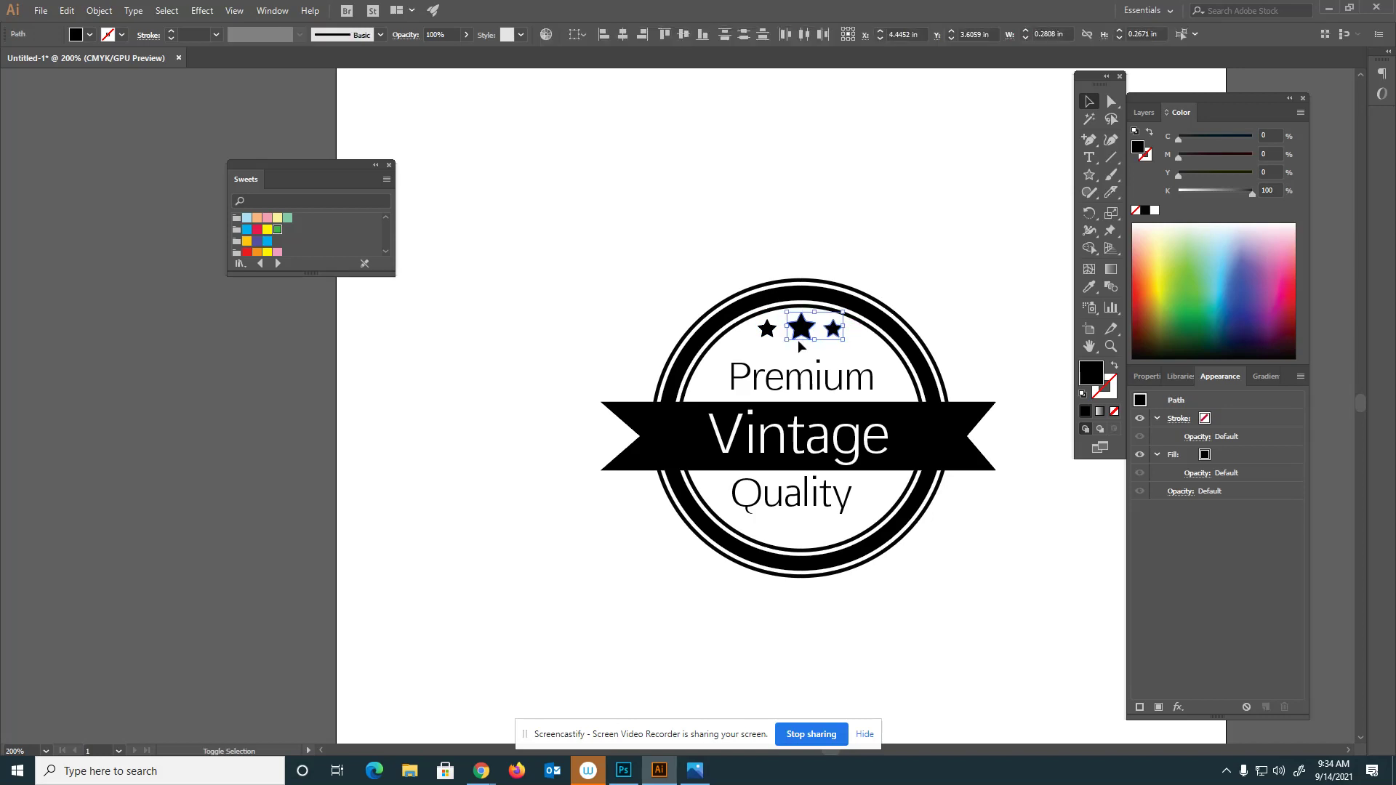
- Copy the three-star row down below Quality
left_click(769, 331, "shift")
left_click_drag(804, 332, 805, 533)
left_click(924, 584)
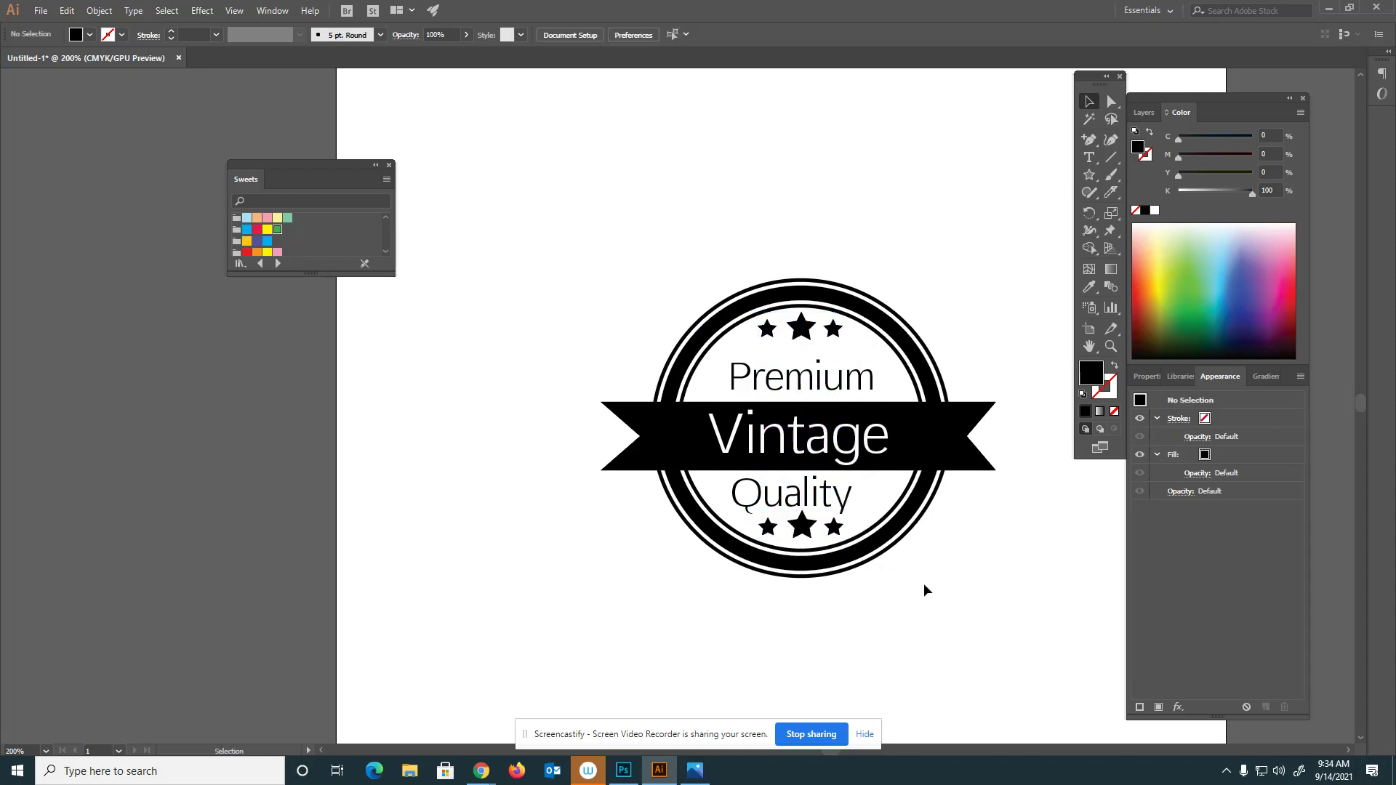
- Nudge Quality, Vintage, the banner and Premium up once more
left_click(844, 507)
left_click(880, 436, "shift")
left_click(909, 455, "shift")
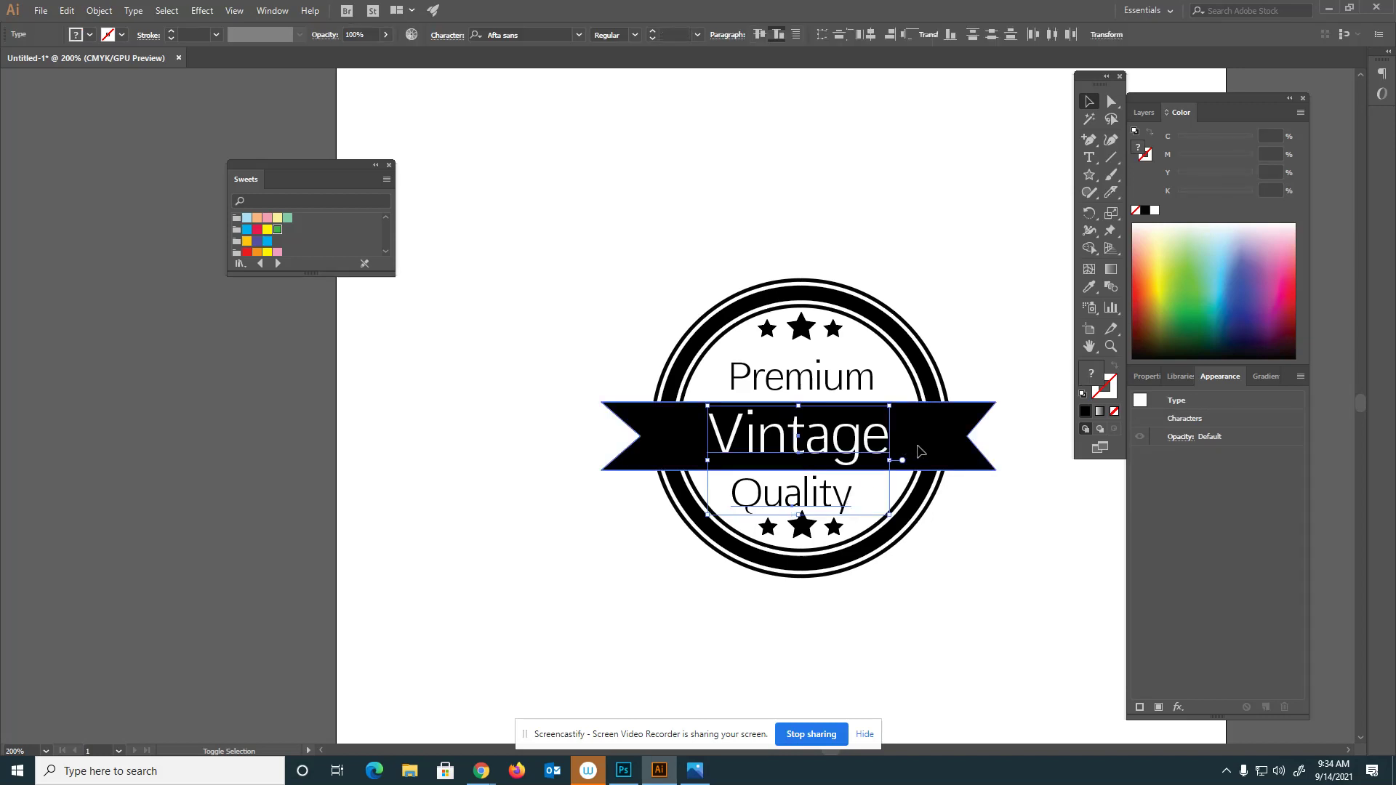
left_click(842, 379, "shift")
key("Up")
key("Up")
key("Up")
key("Up")
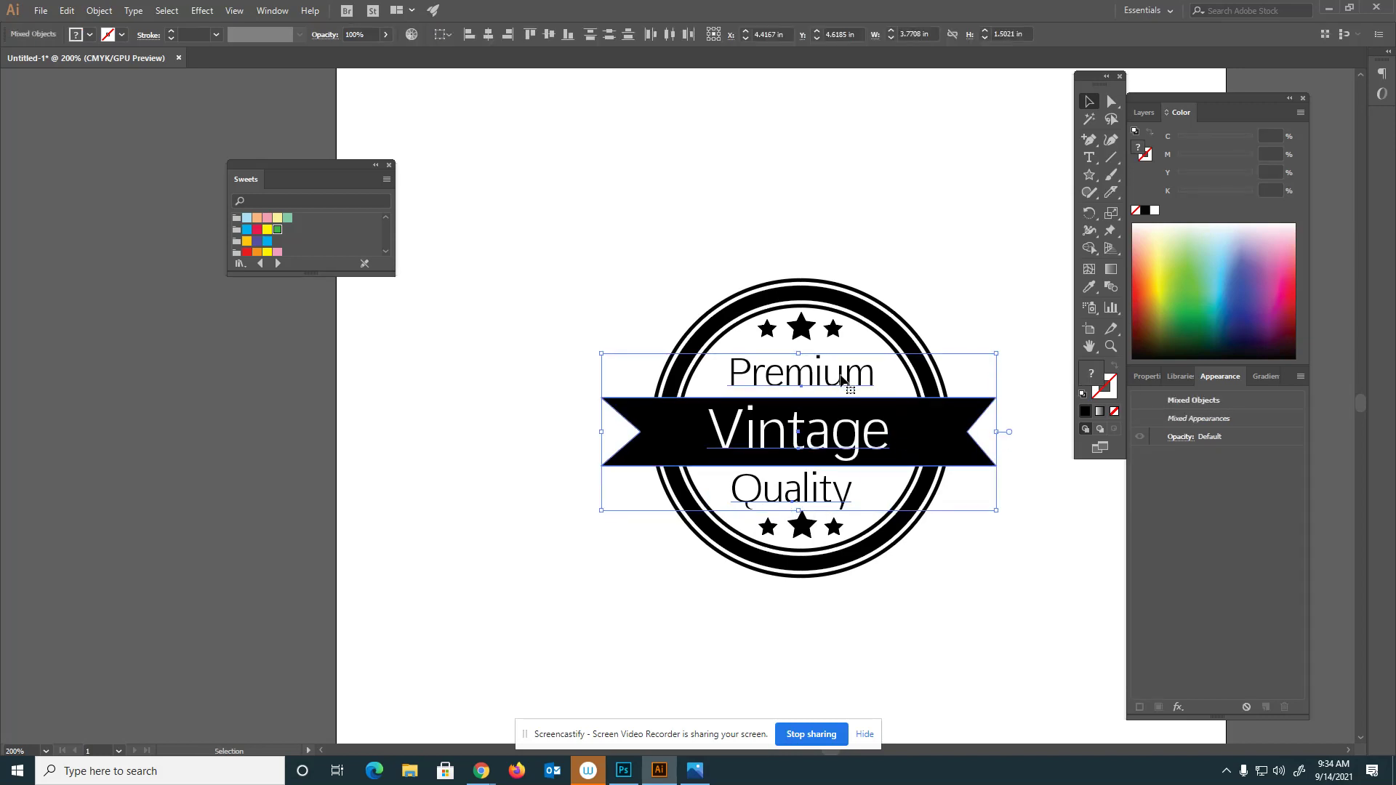
left_click(986, 604)
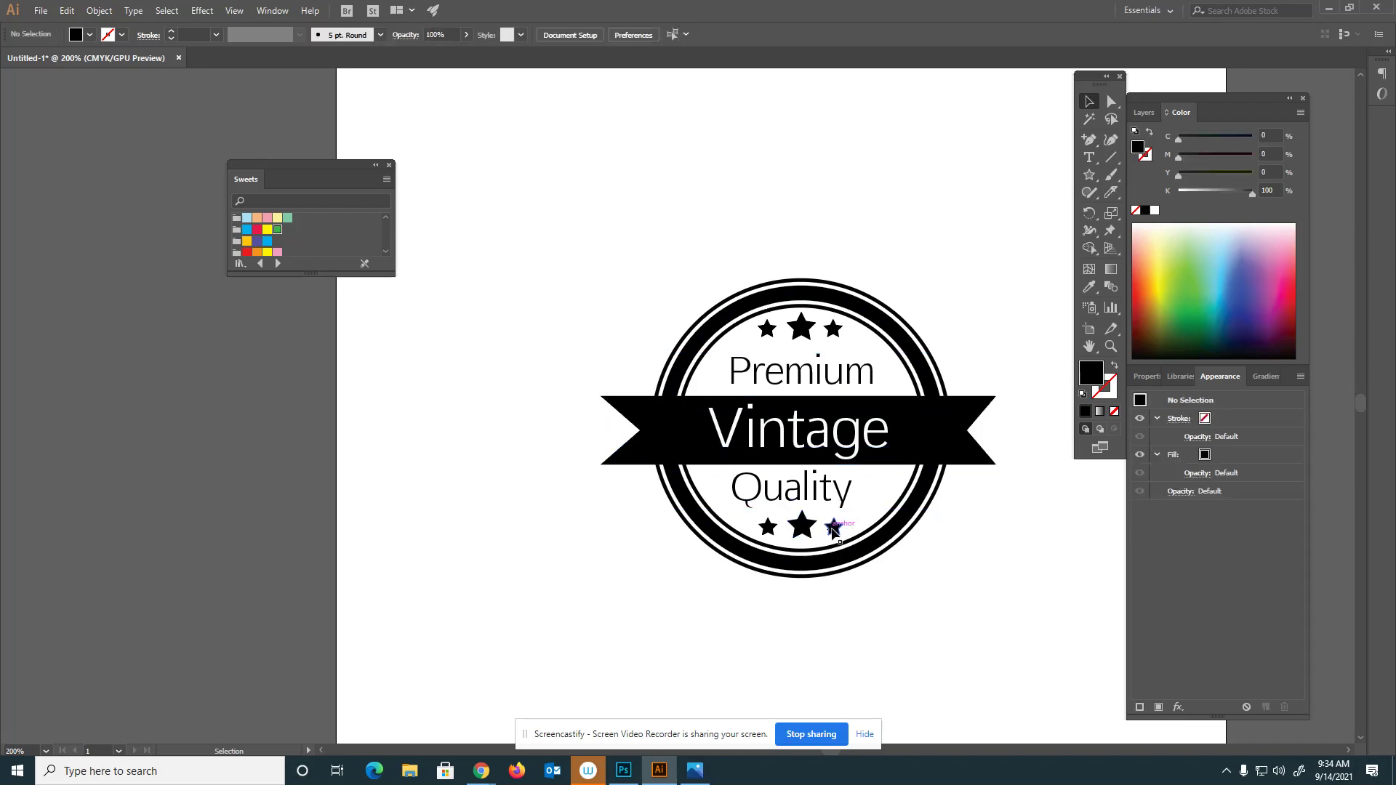
- Nudge the bottom centre star right and select it with the top star
left_click(807, 530)
key("Left")
key("Left")
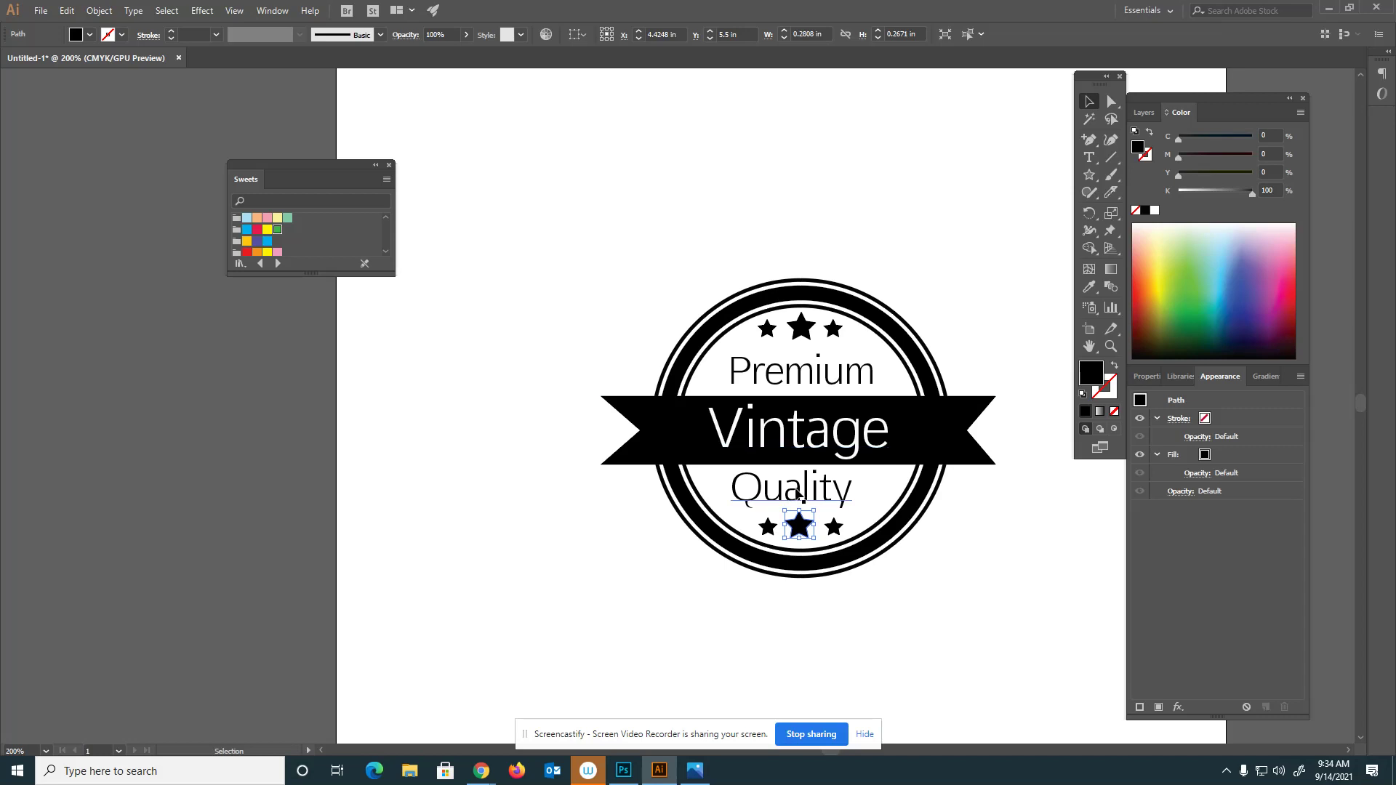
key("Right")
left_click(798, 327, "shift")
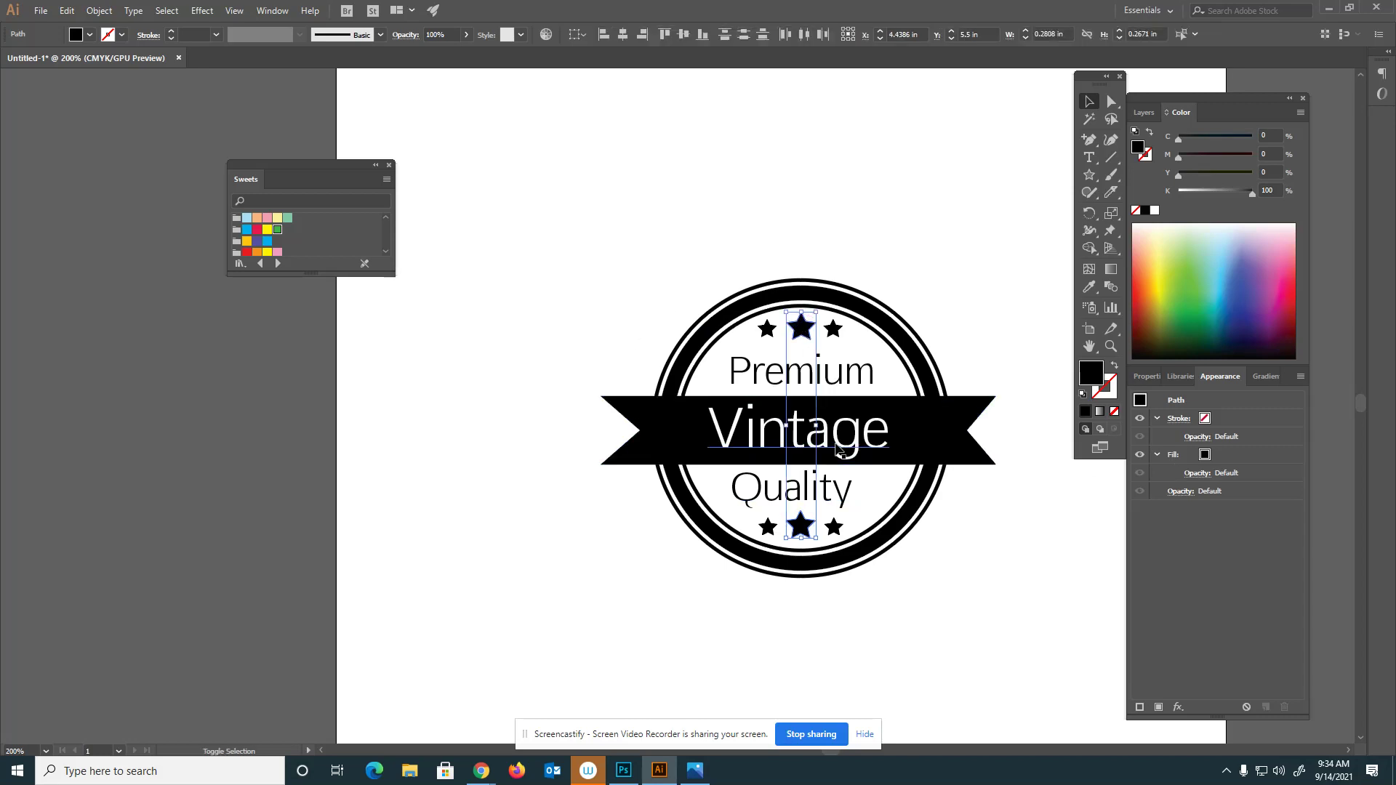
- Align the top and bottom centre stars to the inner circle's horizontal centre
left_click(808, 567, "shift")
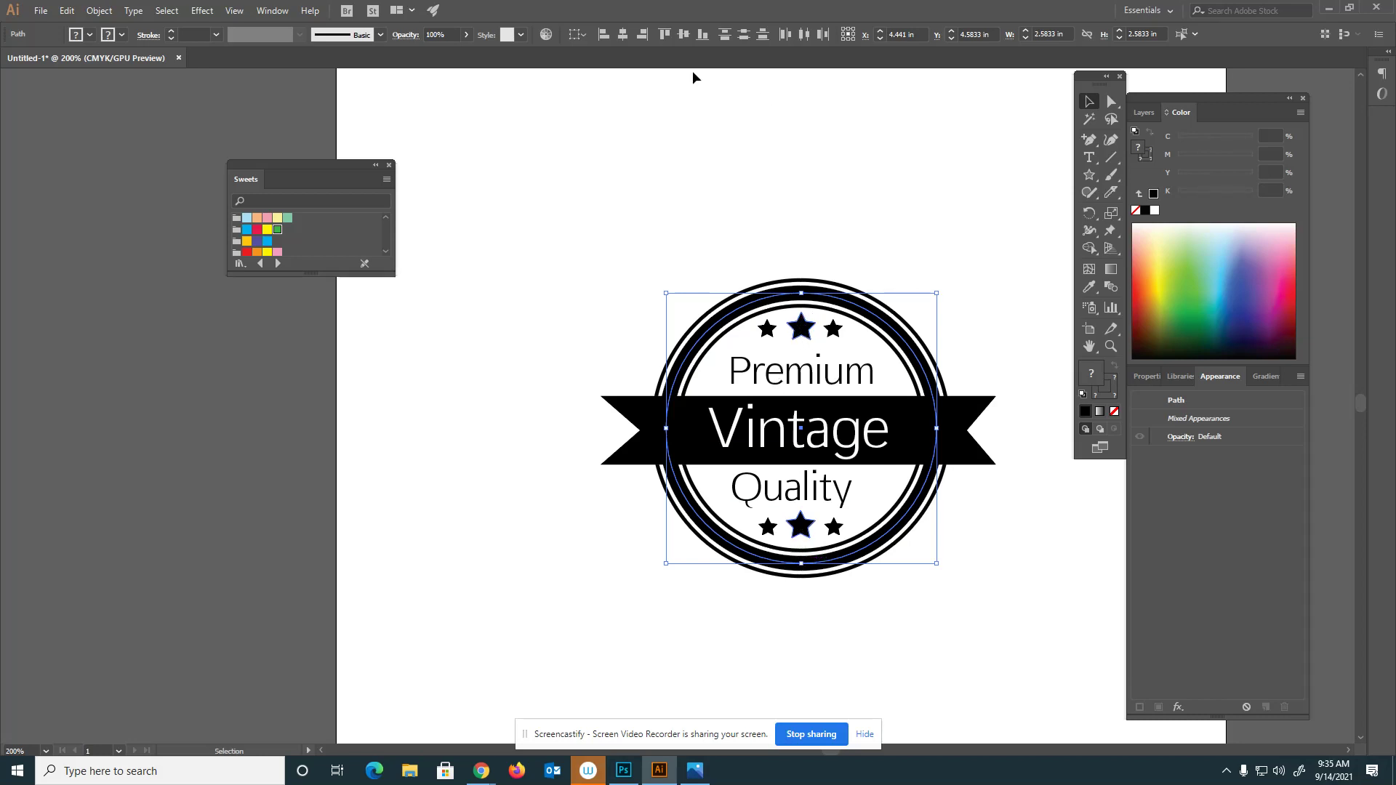
left_click(623, 34)
left_click(918, 173)
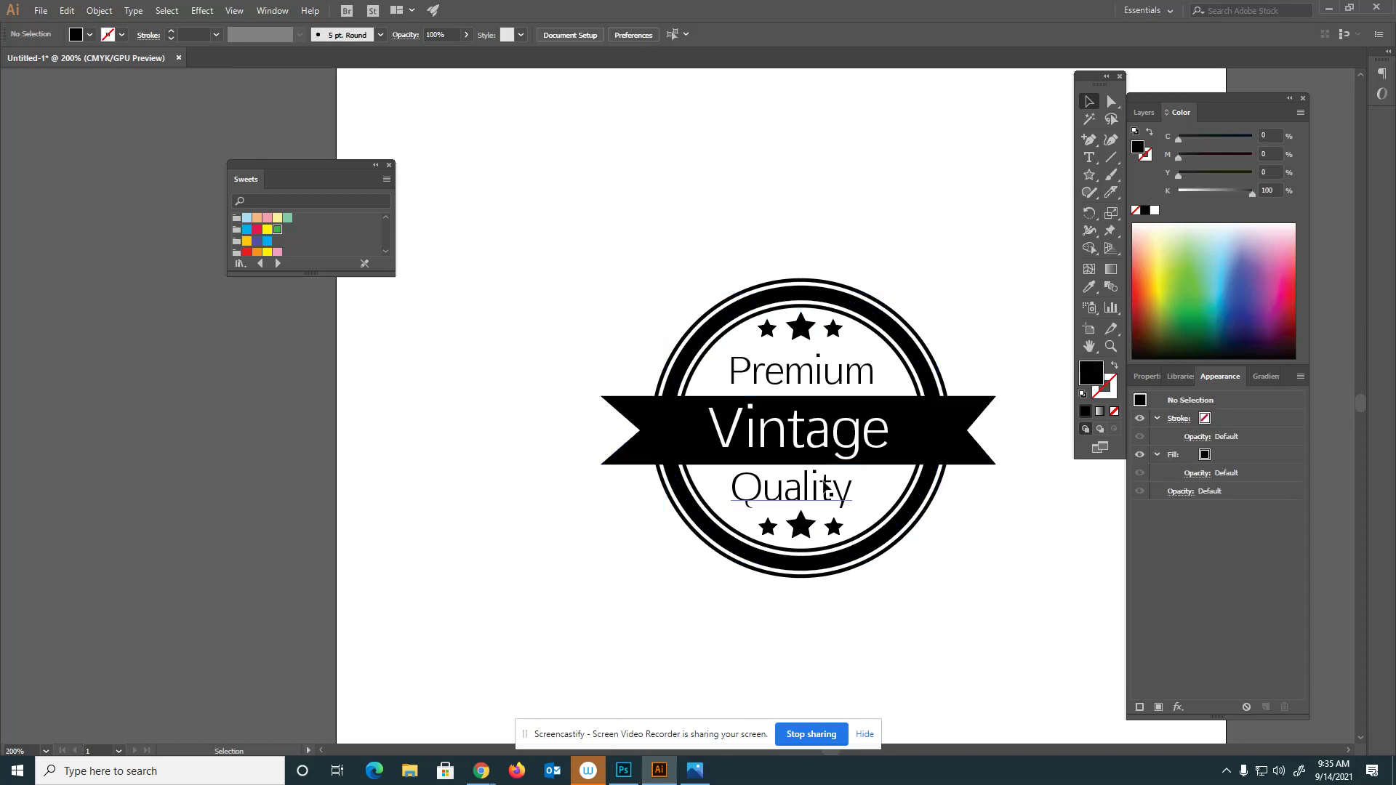
- Trim the ribbon inward at both ends to about 3.64 in wide, then select Vintage
left_click(971, 416)
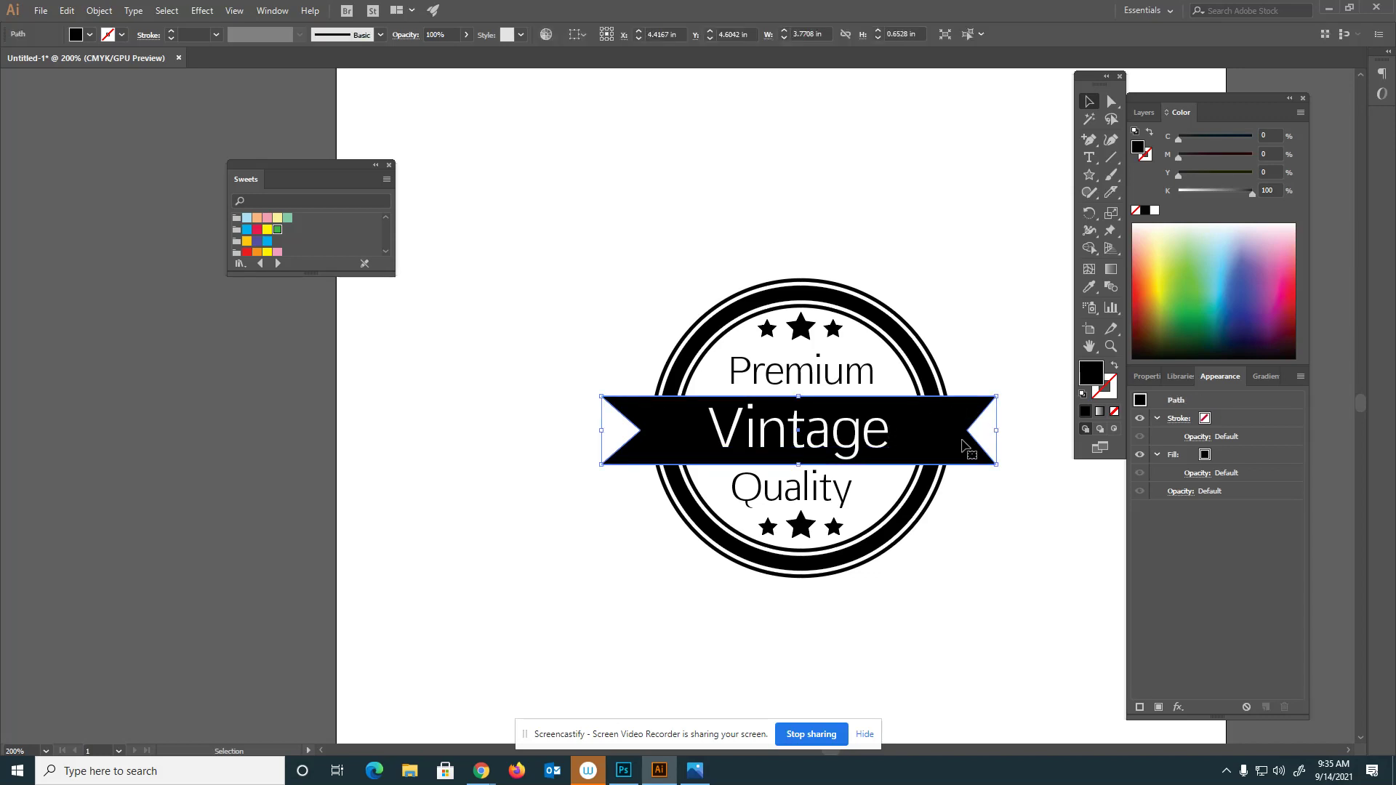
left_click_drag(996, 434, 988, 431)
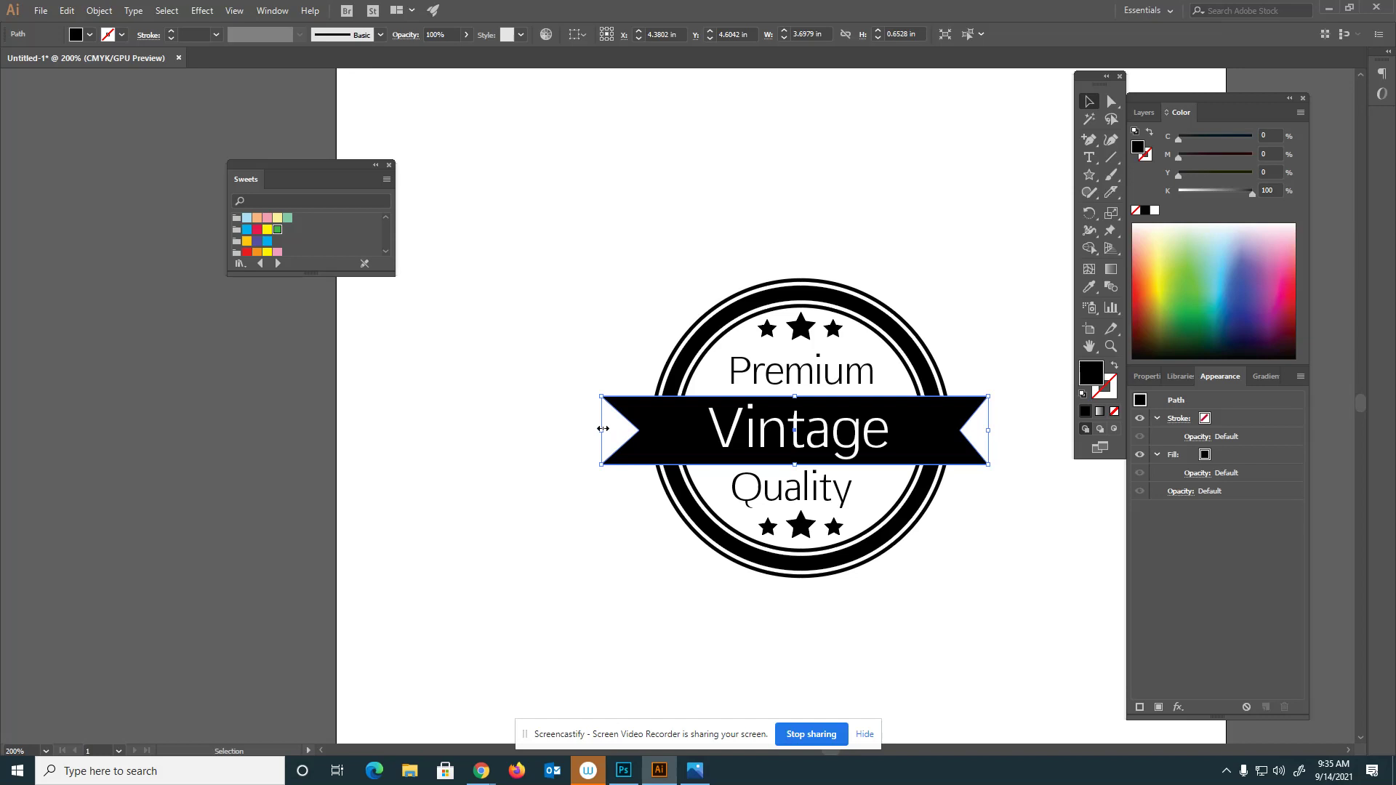
left_click_drag(603, 430, 616, 430)
left_click(1124, 469)
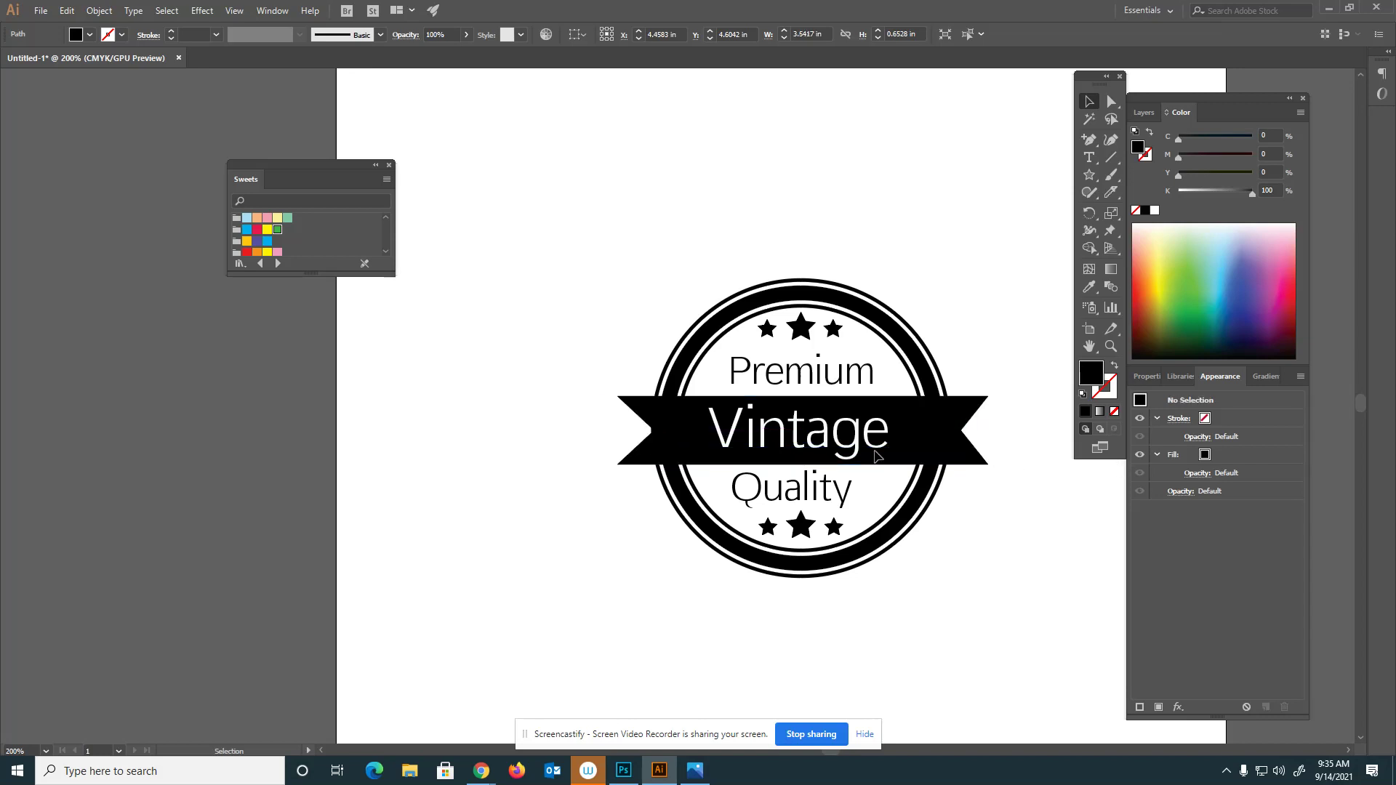
left_click(863, 444)
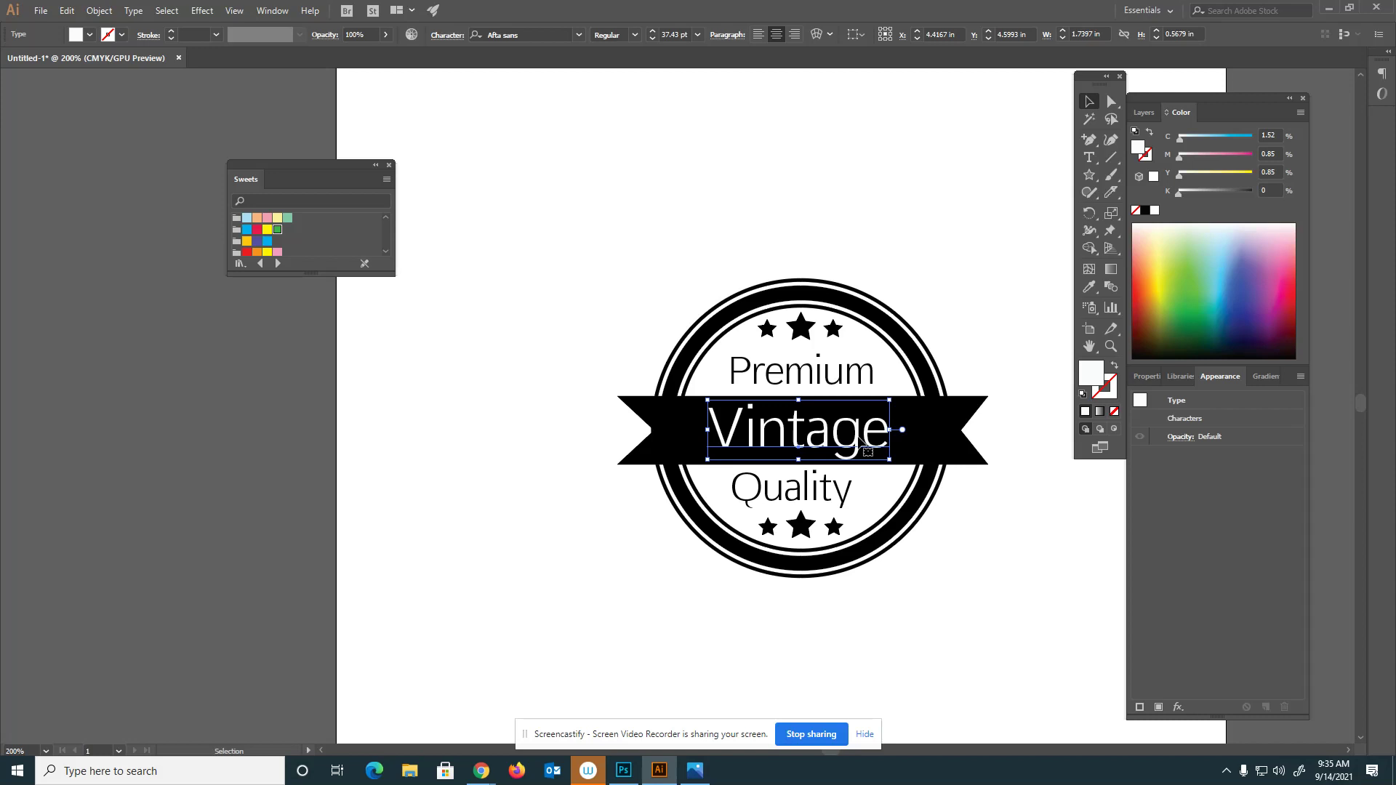
- Retype the banner word in capitals as 'VINTAGE'
double_click(859, 441)
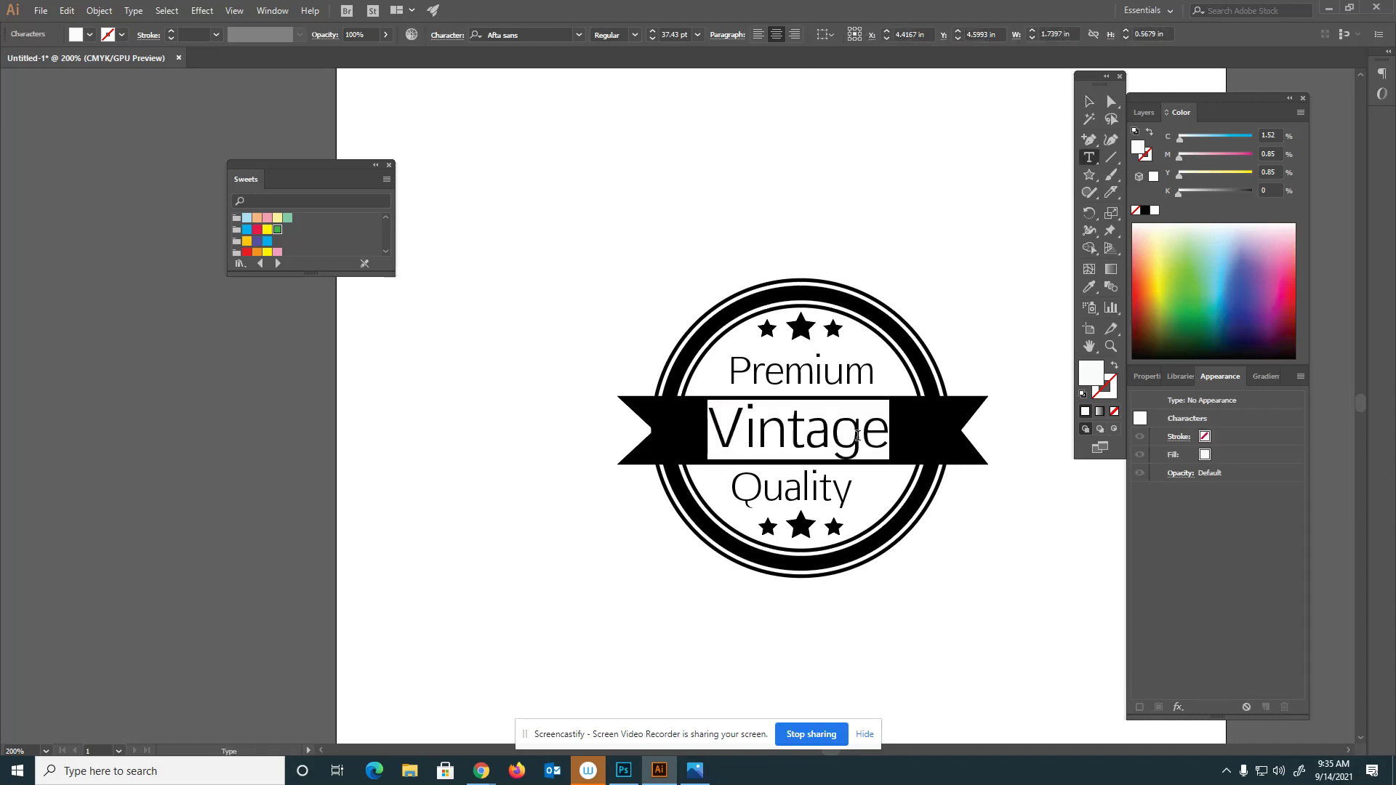
type("VINTAGE")
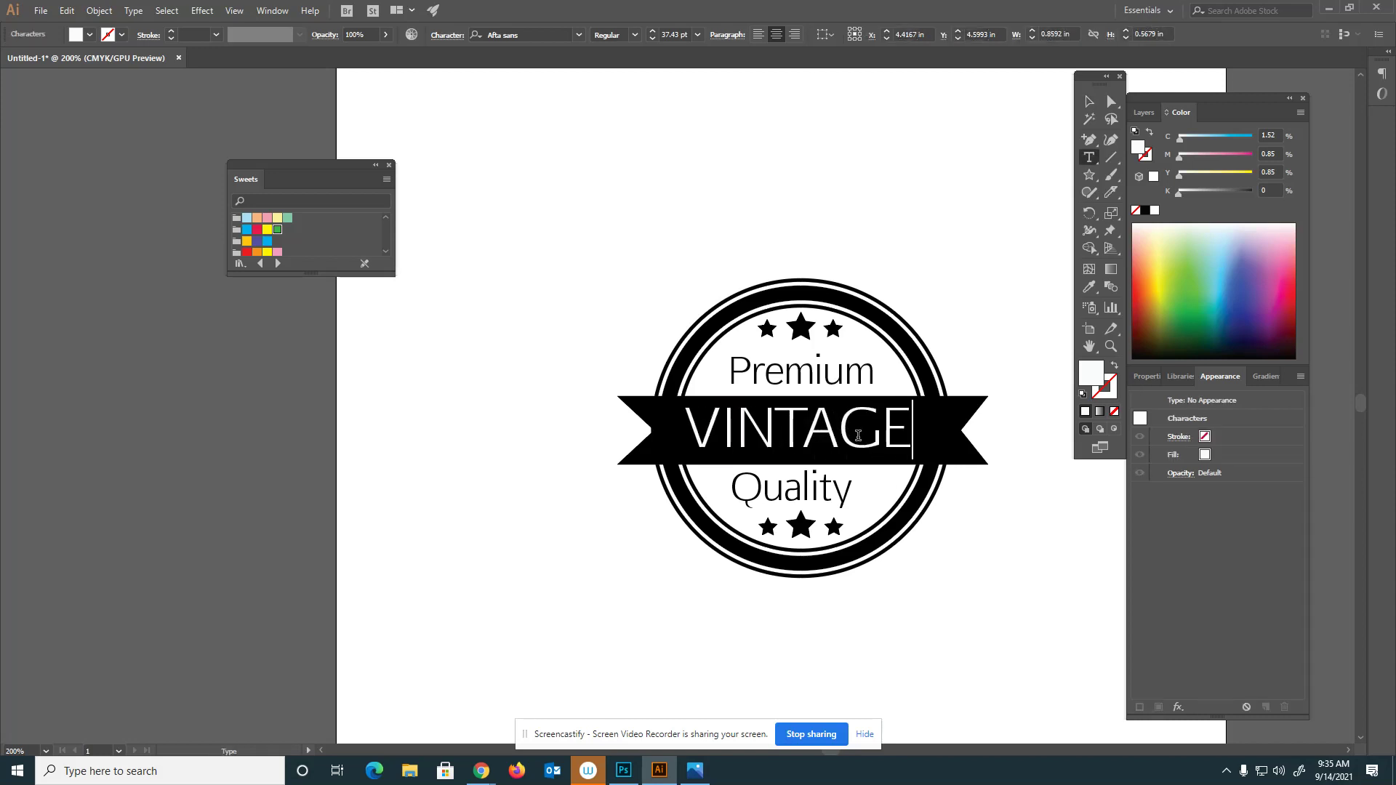
left_click_drag(918, 436, 400, 194)
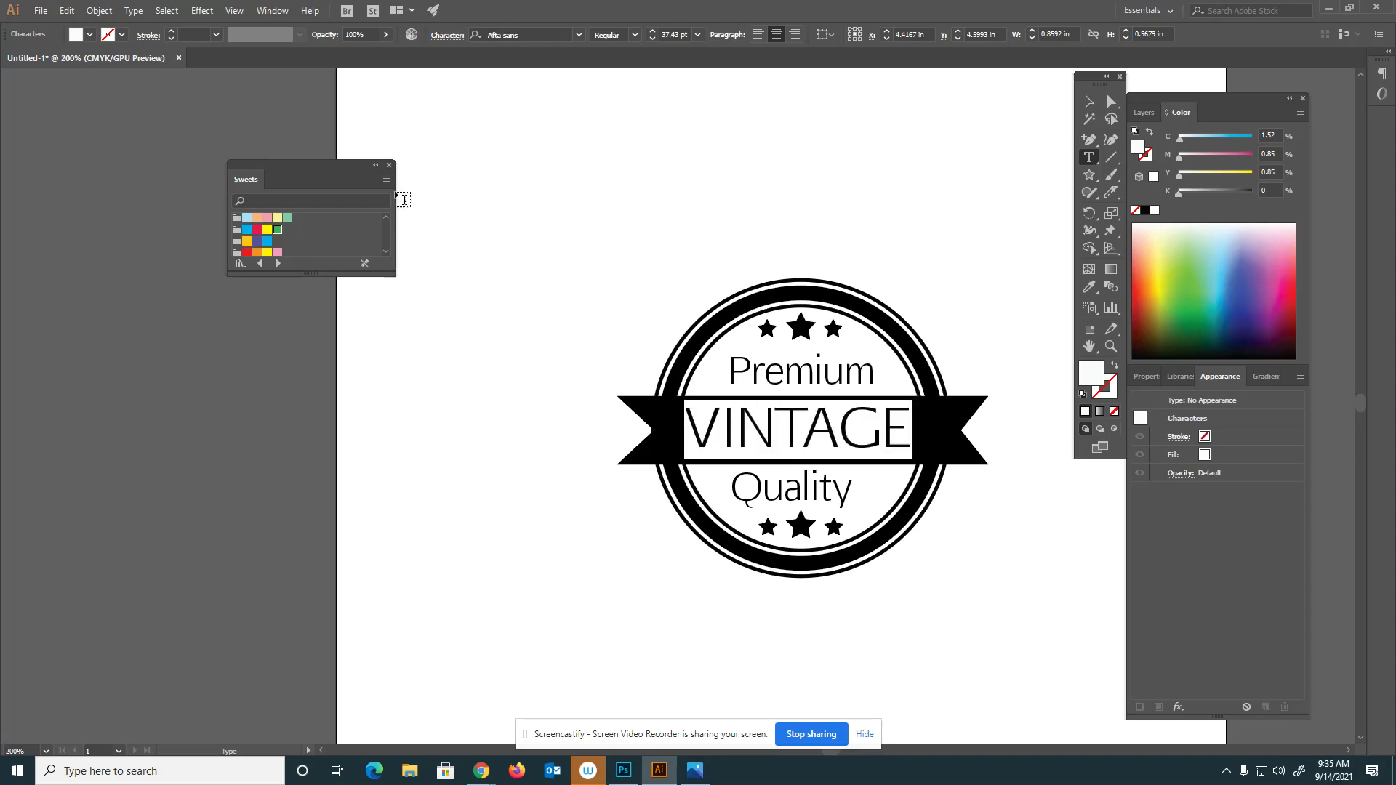
- Browse the Font Style and Font Family lists, keeping Afta sans, then reselect VINTAGE
left_click(634, 35)
left_click(619, 40)
left_click(579, 35)
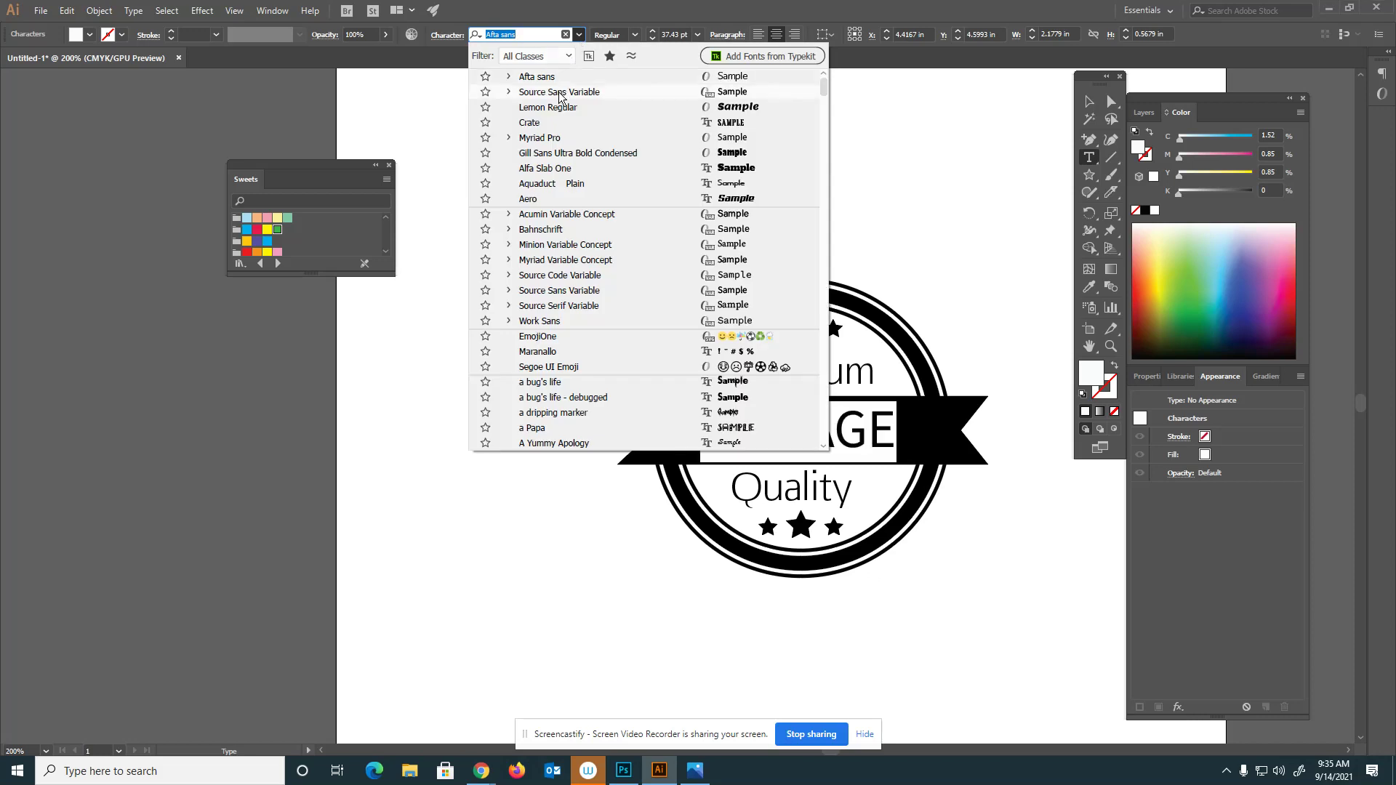
left_click(1028, 234)
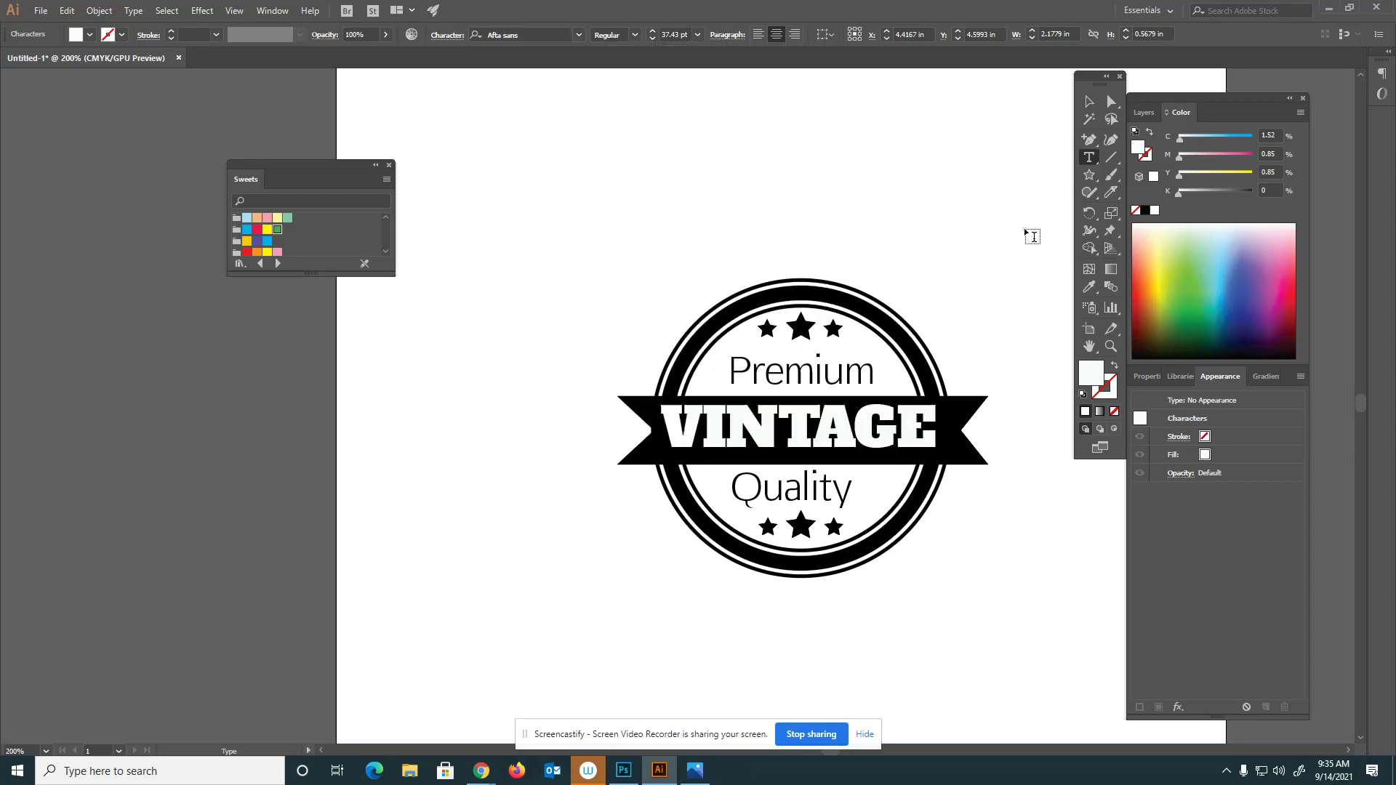
left_click(1028, 233)
double_click(827, 432)
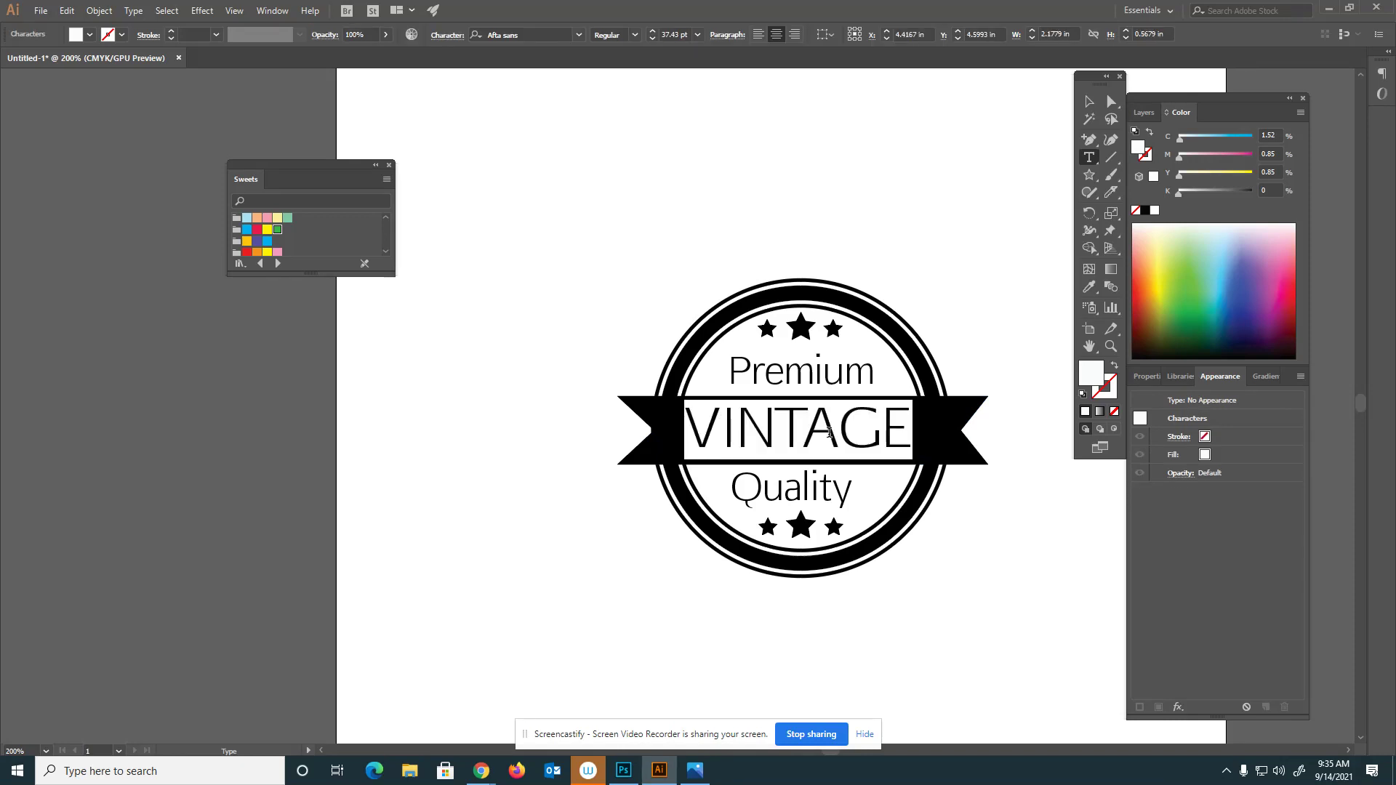
- Give the VINTAGE letters a white stroke from the control bar's stroke swatches
left_click(578, 38)
left_click(123, 38)
left_click(124, 37)
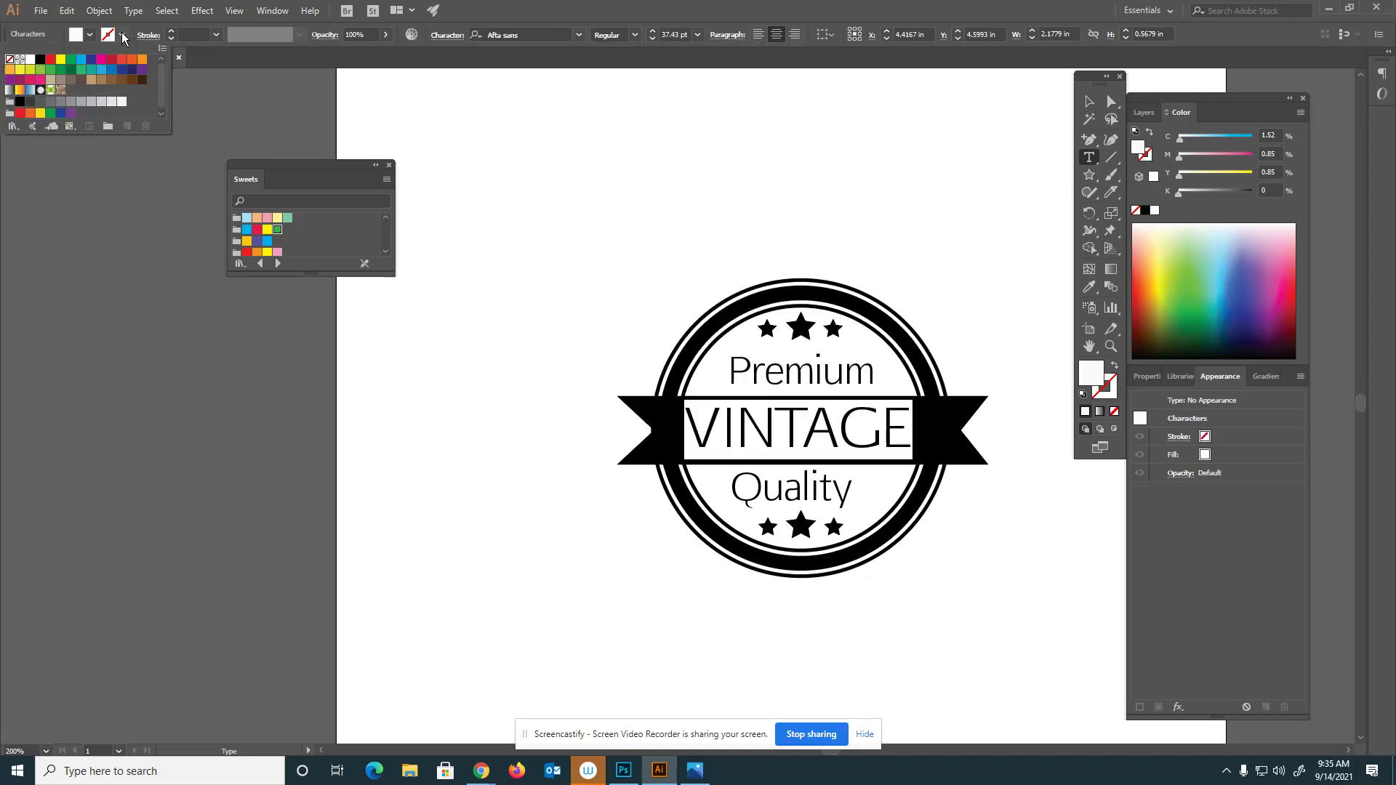
left_click(40, 58)
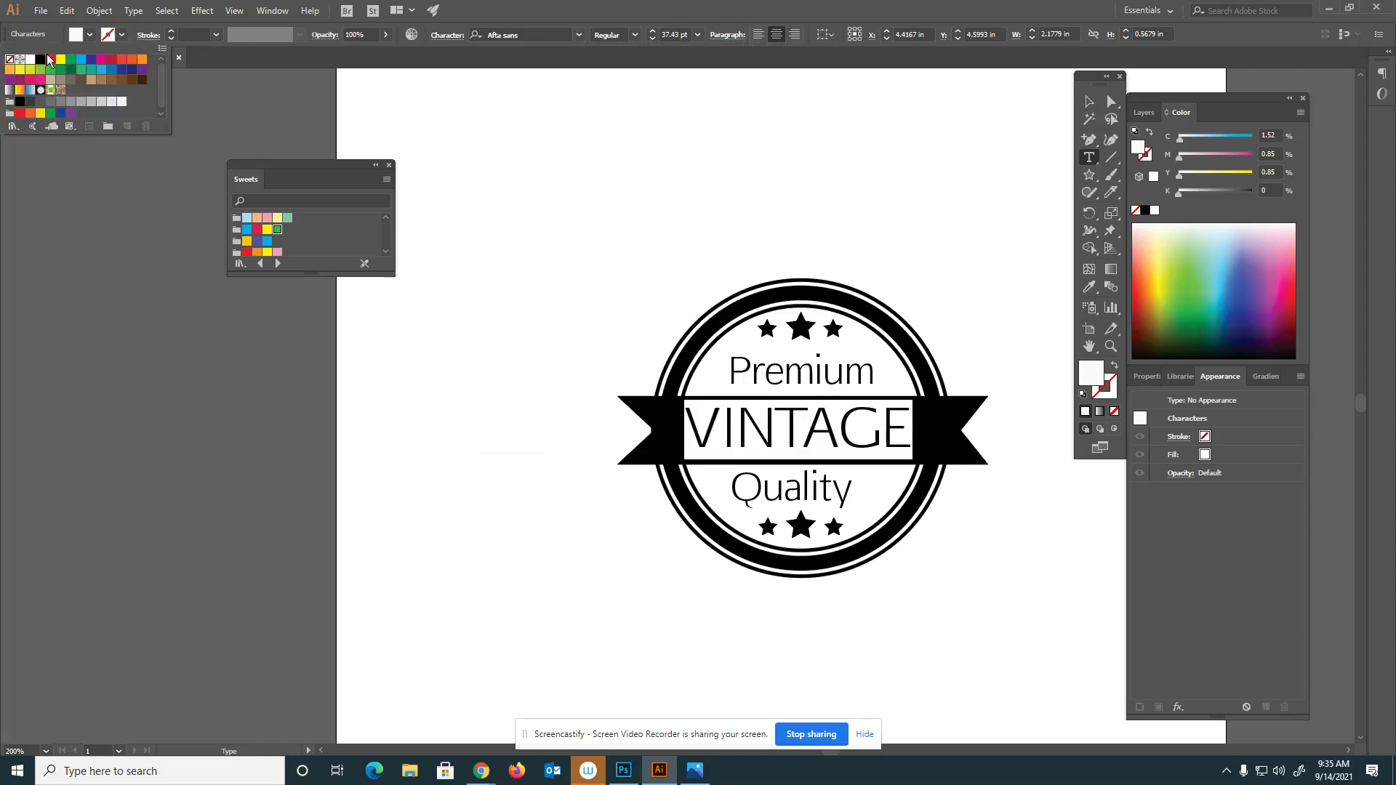
left_click(173, 32)
left_click(172, 32)
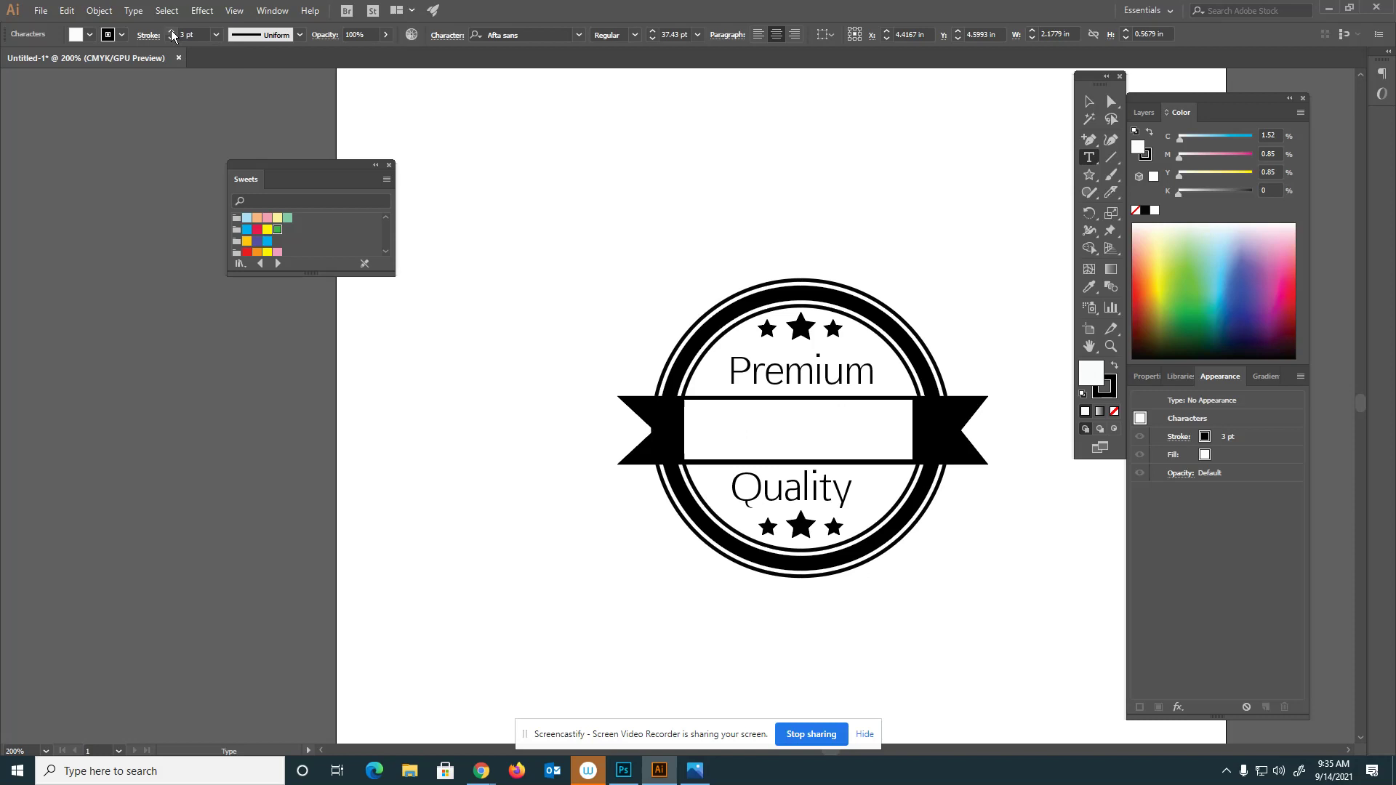
left_click(172, 32)
left_click(124, 38)
left_click(30, 59)
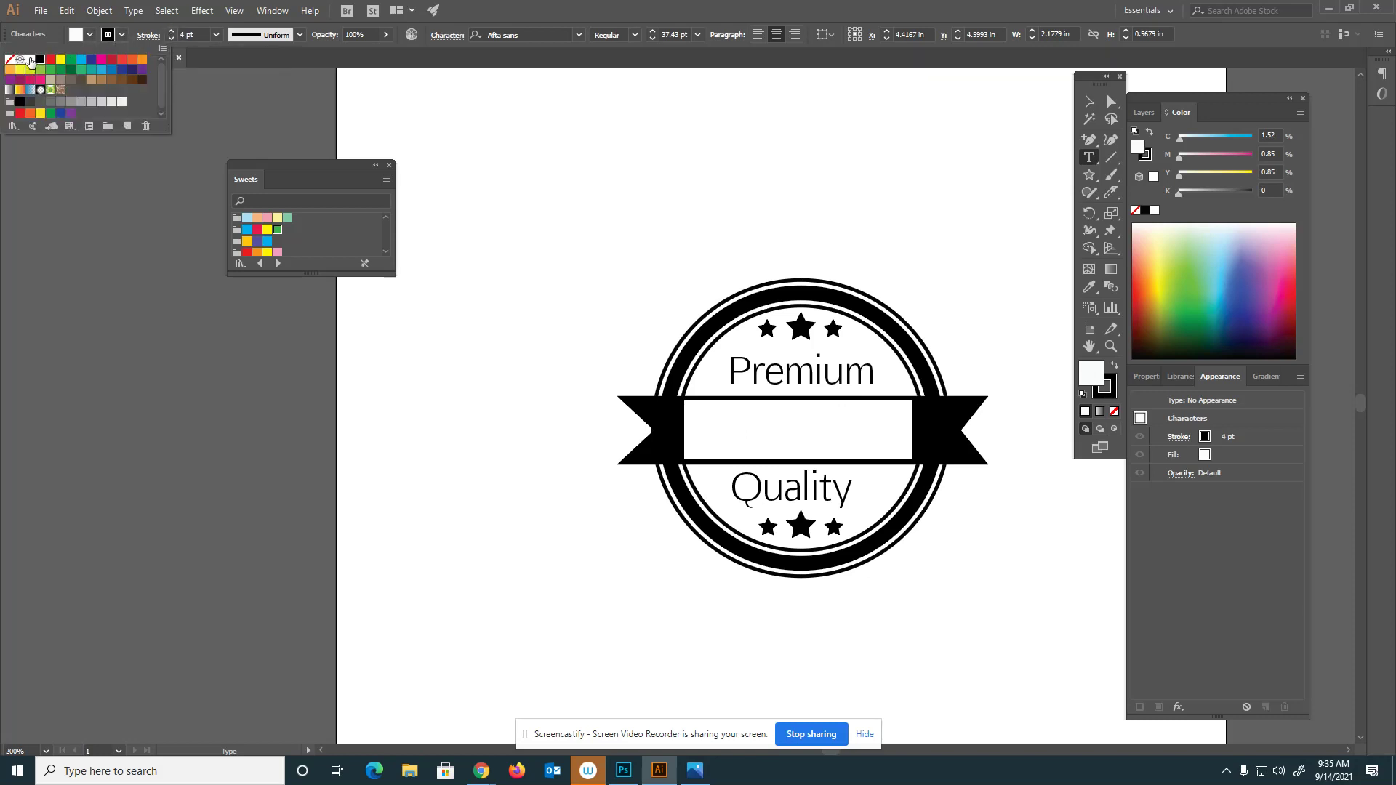
left_click(172, 41)
- Try different stroke weights on the VINTAGE letters, settling on 1 pt
left_click(173, 41)
left_click(172, 42)
left_click(172, 42)
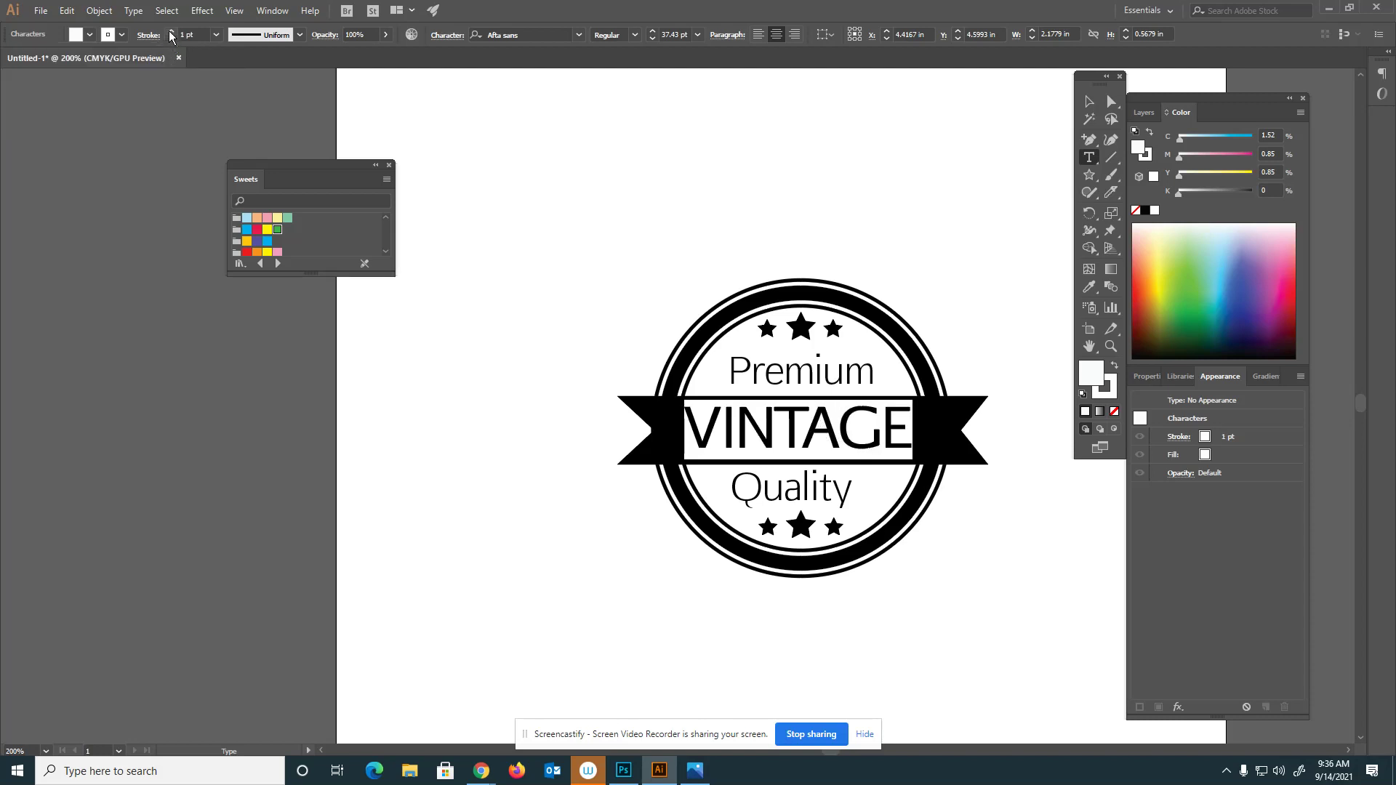
left_click(172, 40)
left_click(171, 31)
left_click(172, 41)
left_click(173, 40)
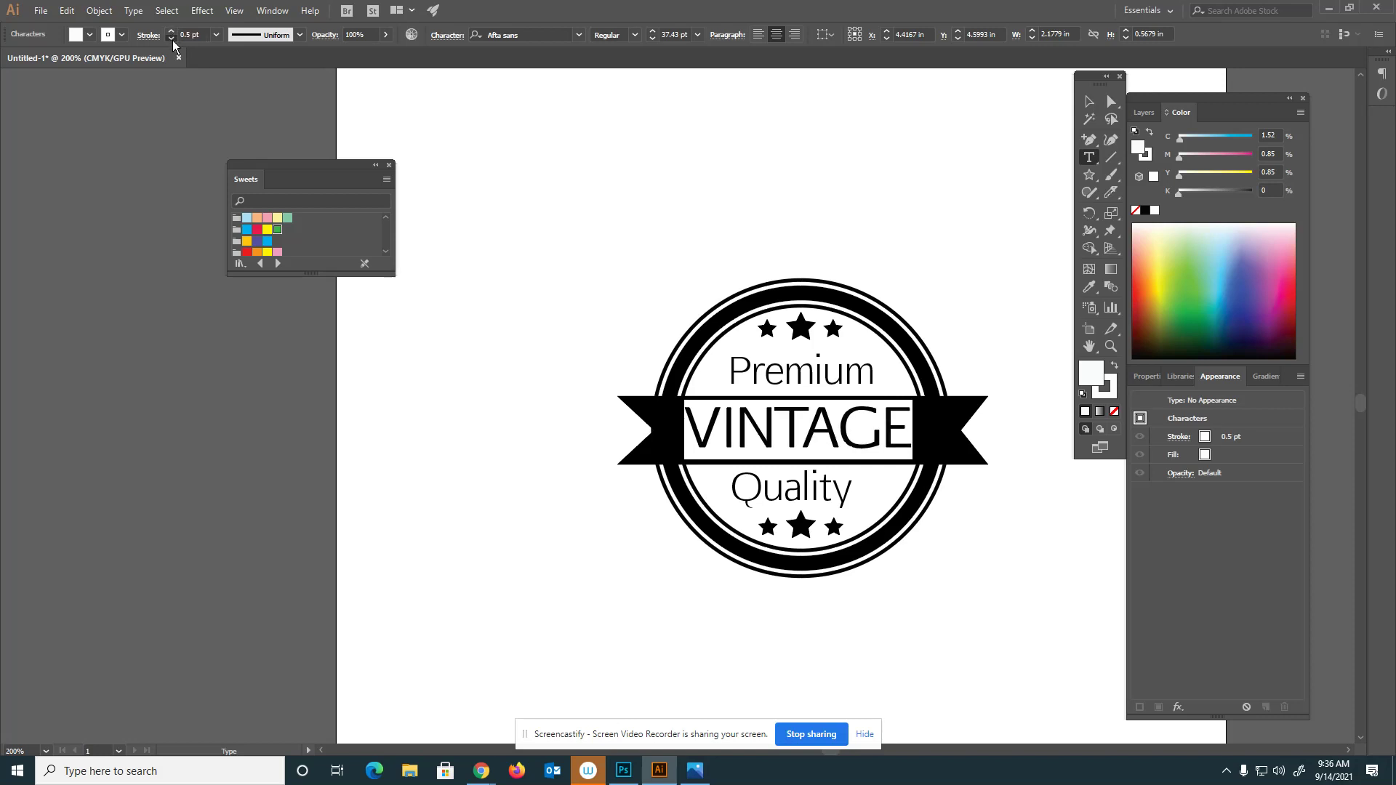
left_click(173, 40)
left_click(173, 40)
left_click(171, 33)
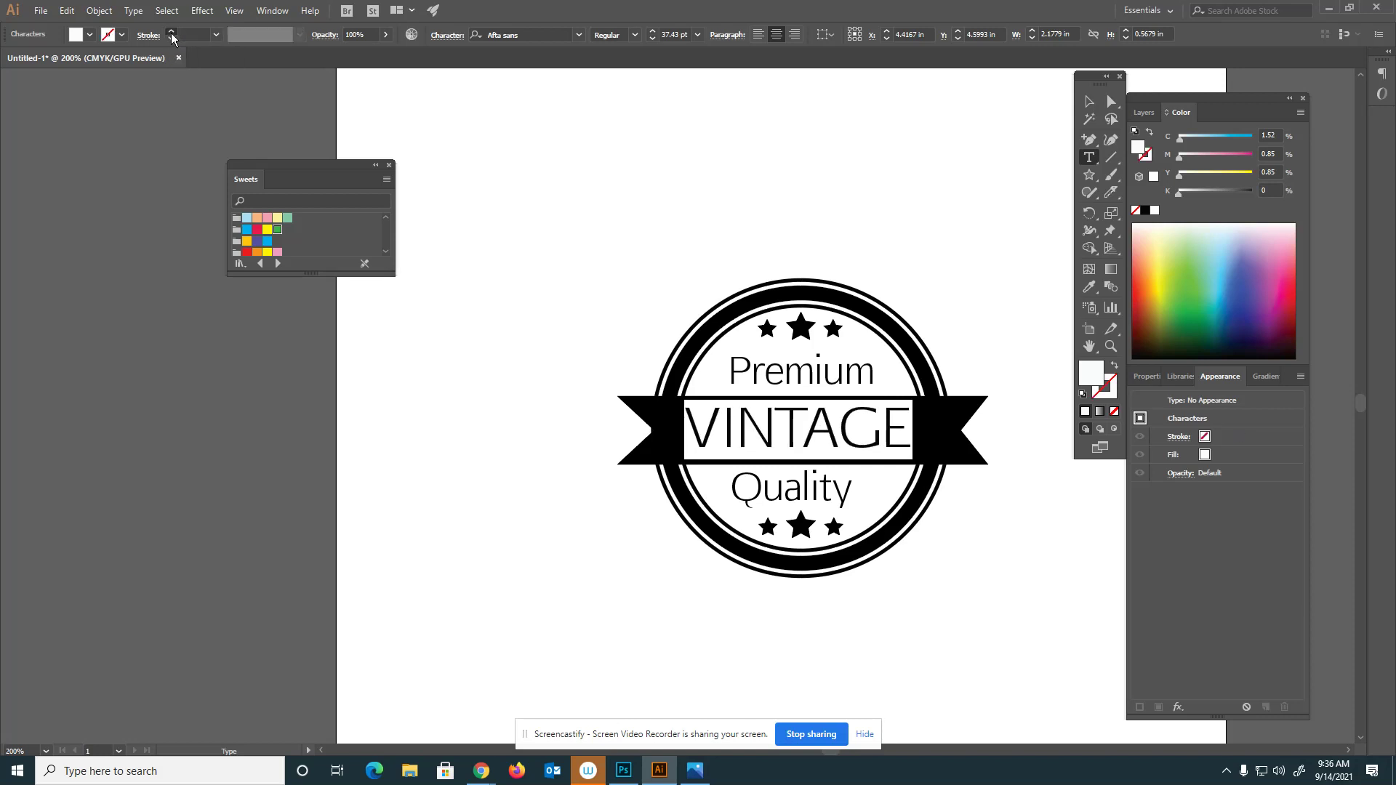
left_click(171, 32)
left_click(172, 33)
left_click(171, 33)
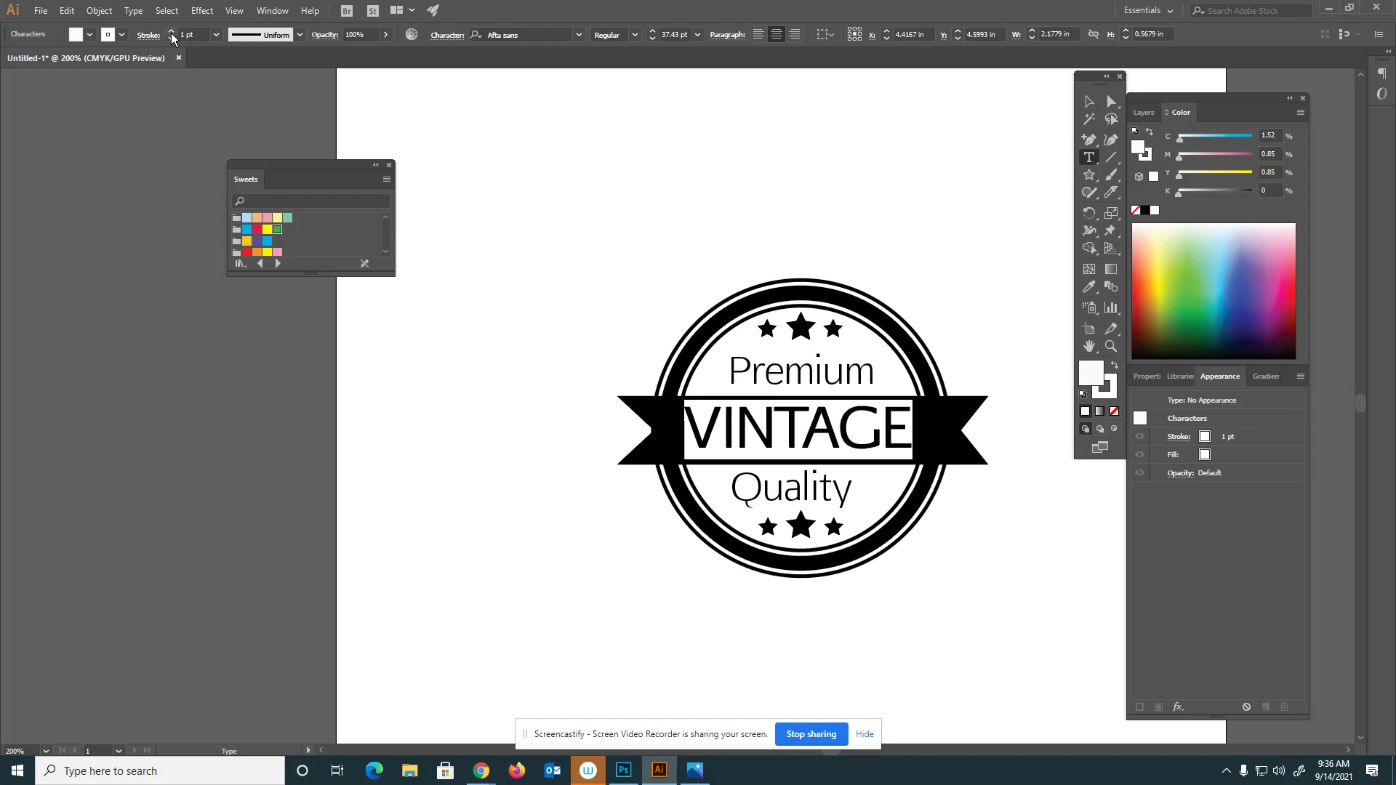
- Return to the Selection tool, check the VINTAGE text object, then deselect to preview the banner
left_click(1089, 102)
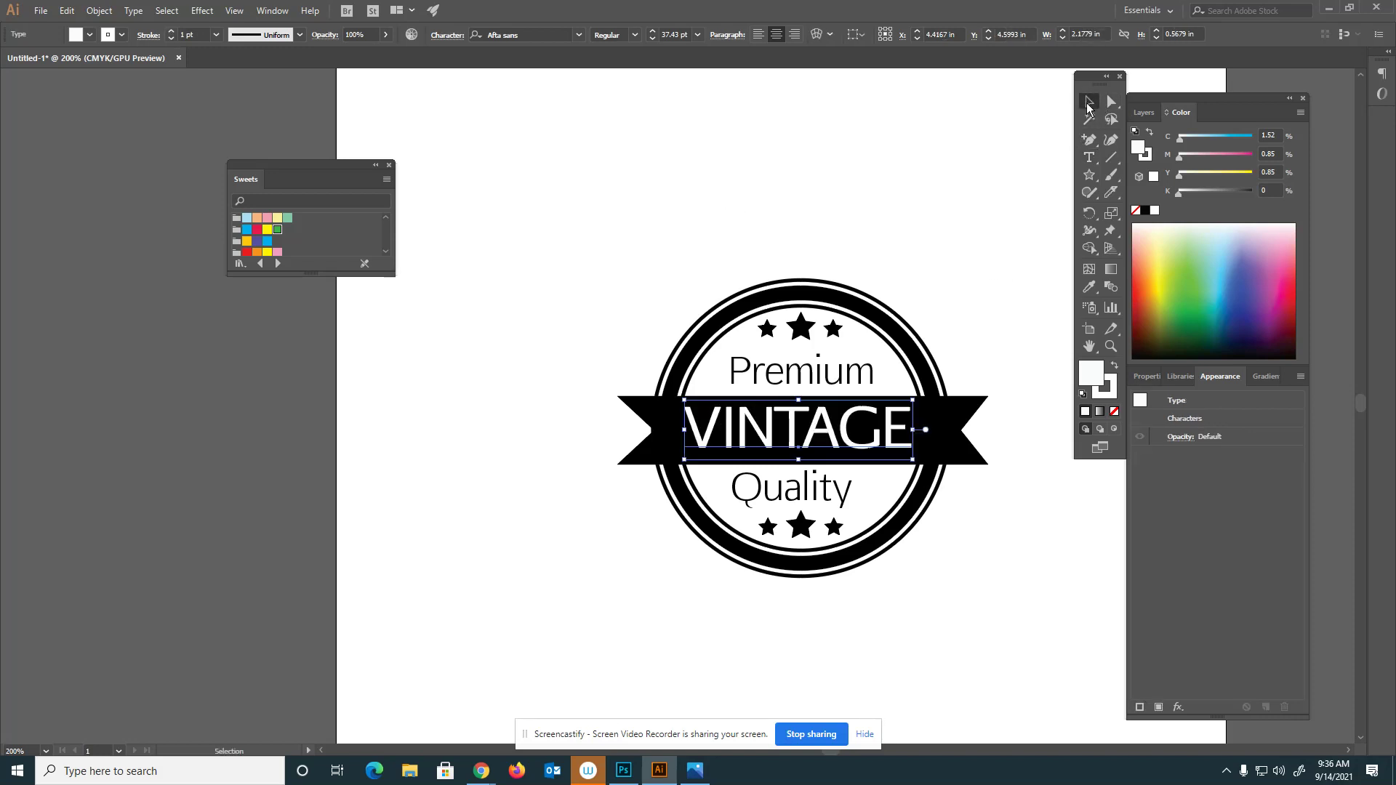
left_click(975, 328)
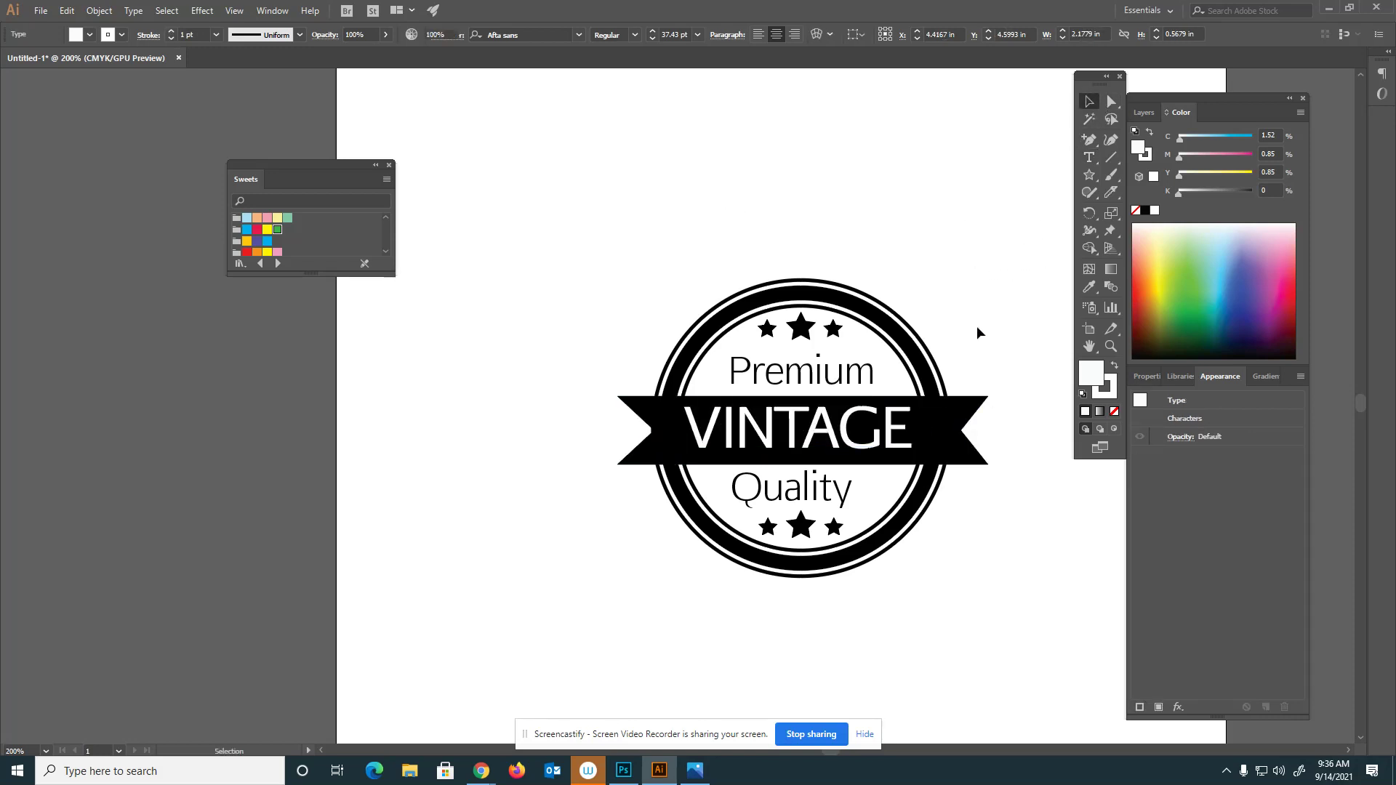
left_click(883, 428)
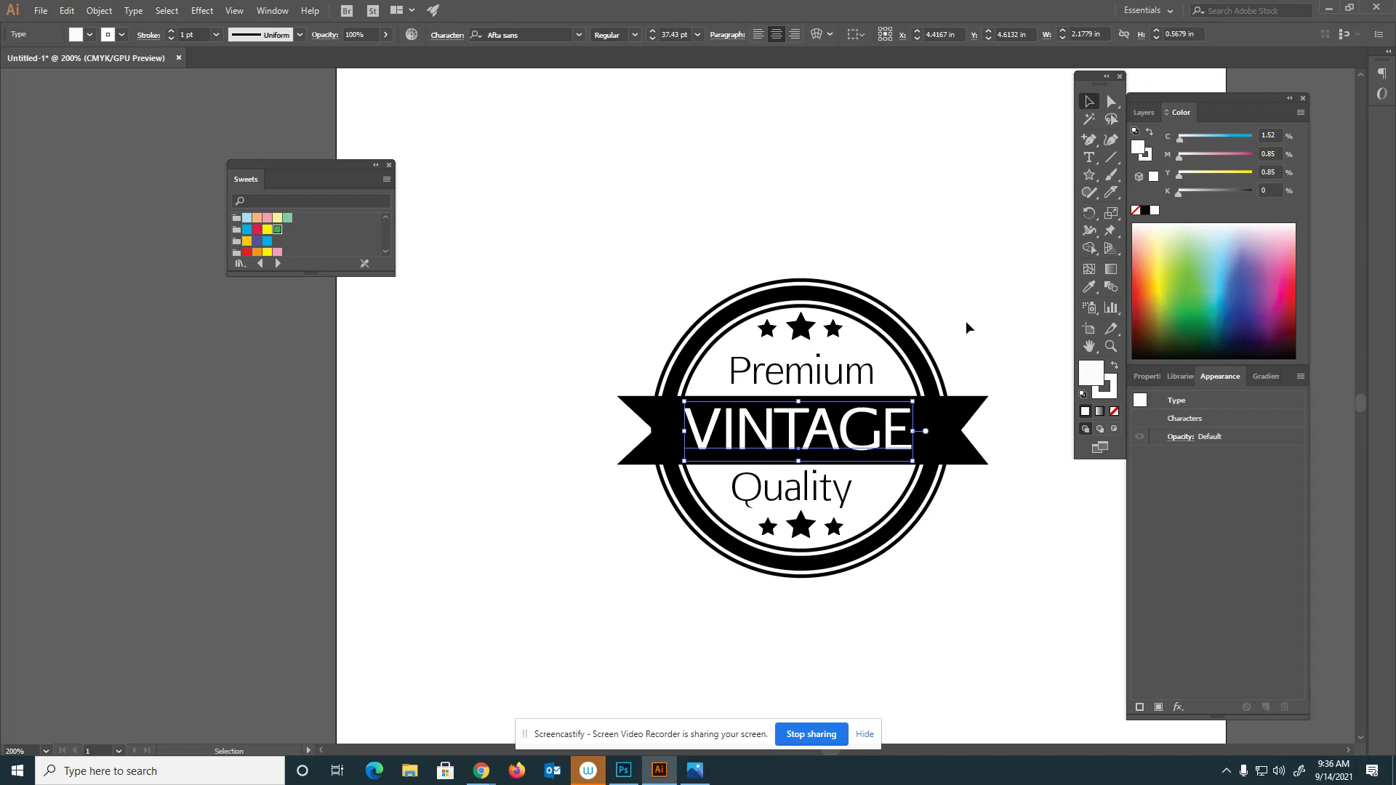
left_click(954, 290)
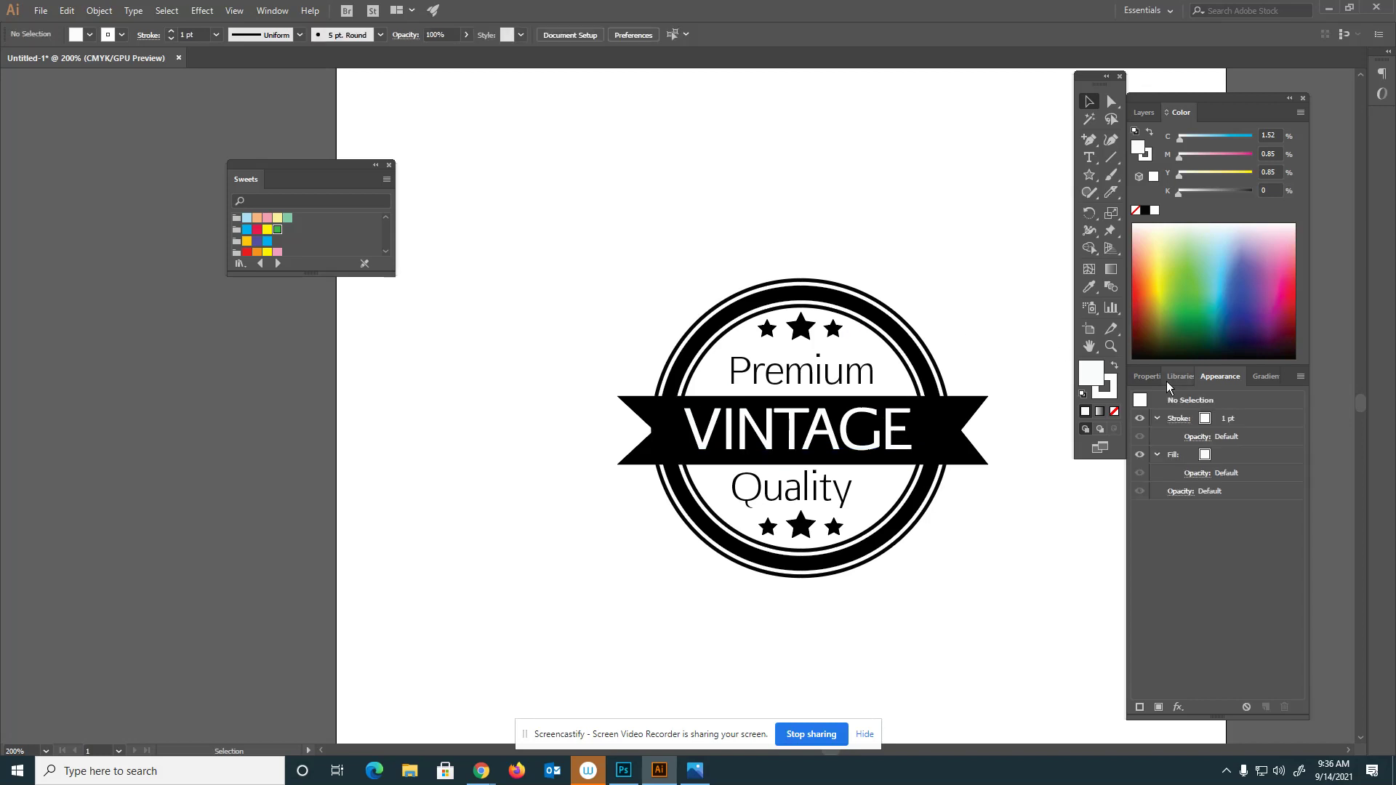